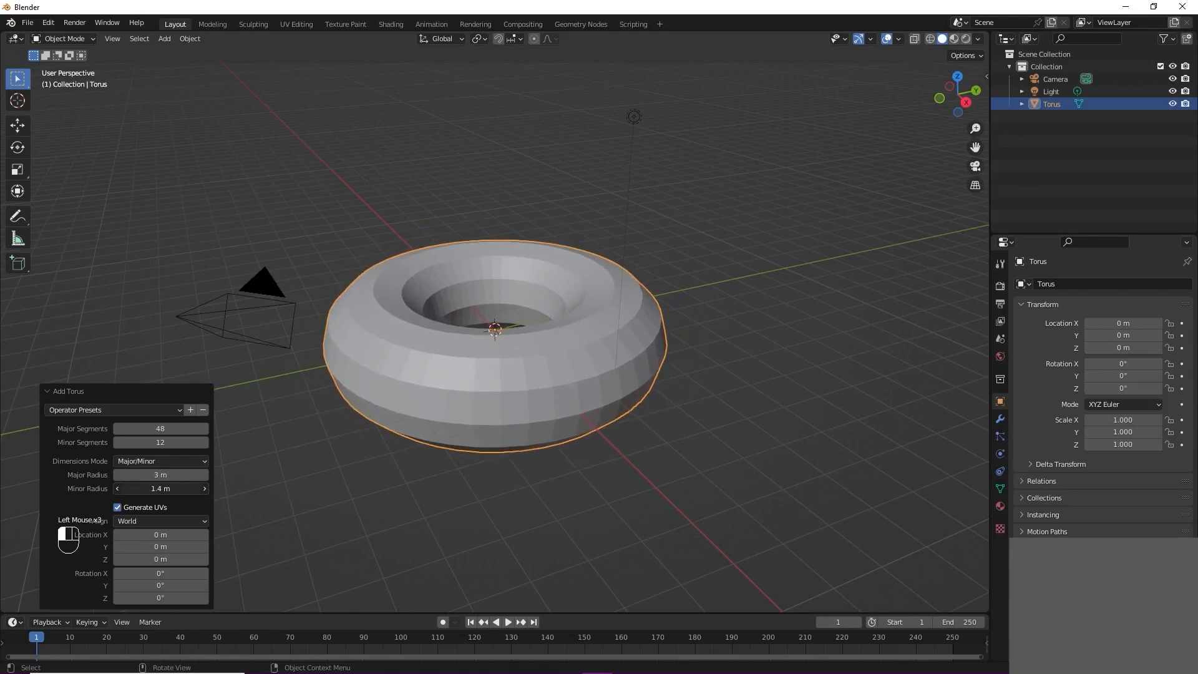
Step: Raise the torus's major and minor segment counts and adjust its minor radius
{"action": "left_click_drag", "start_coordinate": [150, 429], "coordinate": [154, 429]}
{"action": "left_click", "coordinate": [144, 429]}
{"action": "left_click", "coordinate": [142, 443]}
{"action": "left_click", "coordinate": [143, 442]}
{"action": "key", "text": "Return"}
{"action": "mouse_move", "coordinate": [492, 383]}
{"action": "middle_mouse_down"}
{"action": "mouse_move", "coordinate": [512, 437]}
{"action": "mouse_move", "coordinate": [454, 415]}
{"action": "mouse_move", "coordinate": [450, 383]}
{"action": "mouse_move", "coordinate": [507, 380]}
{"action": "mouse_move", "coordinate": [480, 402]}
{"action": "middle_mouse_up"}
{"action": "left_click_drag", "start_coordinate": [151, 488], "coordinate": [159, 475]}
Step: Apply smooth shading to the torus
{"action": "middle_click_drag", "start_coordinate": [544, 347], "coordinate": [509, 362]}
{"action": "right_click", "coordinate": [541, 370]}
{"action": "left_click", "coordinate": [541, 370]}
{"action": "scroll", "coordinate": [515, 358], "scroll_direction": "up", "scroll_amount": 2}
{"action": "scroll", "coordinate": [508, 366], "scroll_direction": "down", "scroll_amount": 1}
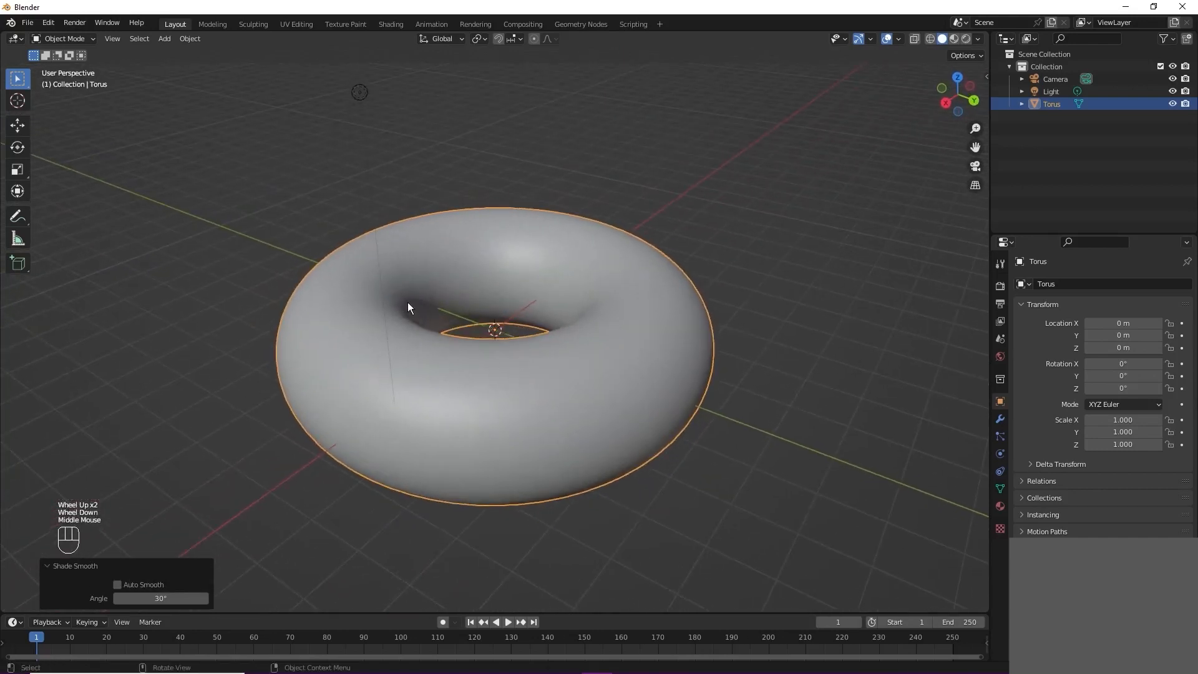
Step: Switch to the Shading workspace and create a new material for the torus
{"action": "left_click", "coordinate": [402, 28]}
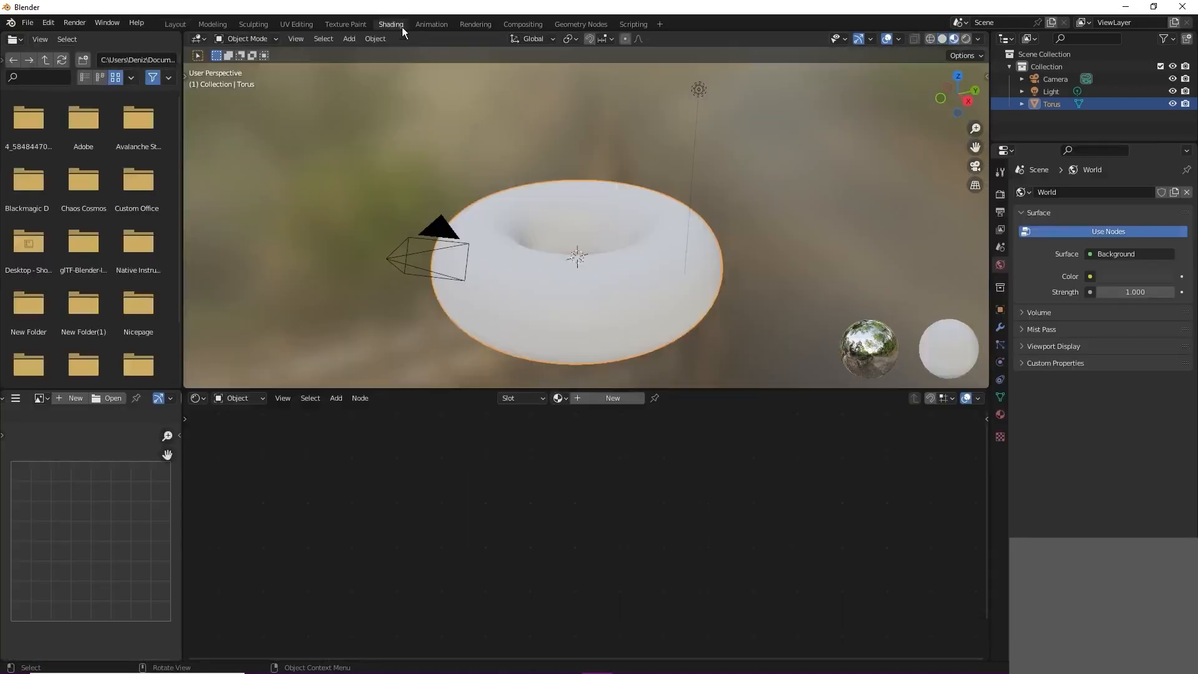
{"action": "left_click", "coordinate": [609, 401]}
{"action": "middle_click_drag", "start_coordinate": [430, 496], "coordinate": [514, 489]}
Step: Add a Texture Coordinate node to the torus material, placed at the start of the node chain
{"action": "key", "text": "shift+a"}
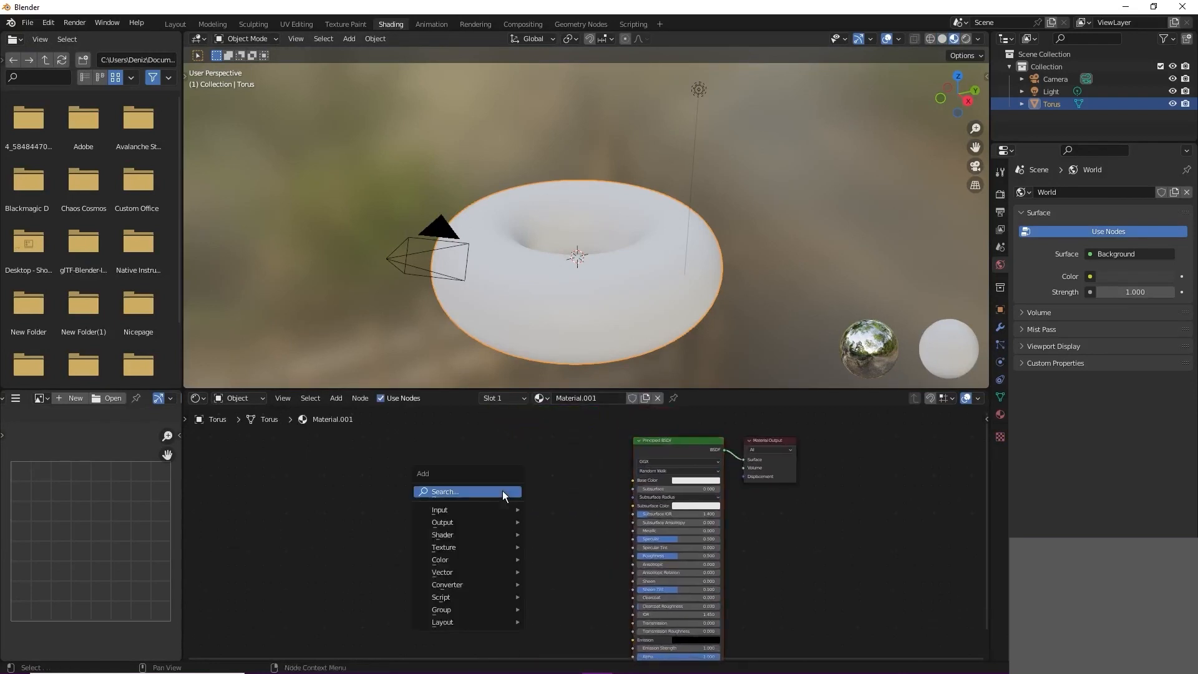
{"action": "left_click", "coordinate": [503, 491]}
{"action": "type", "text": "text"}
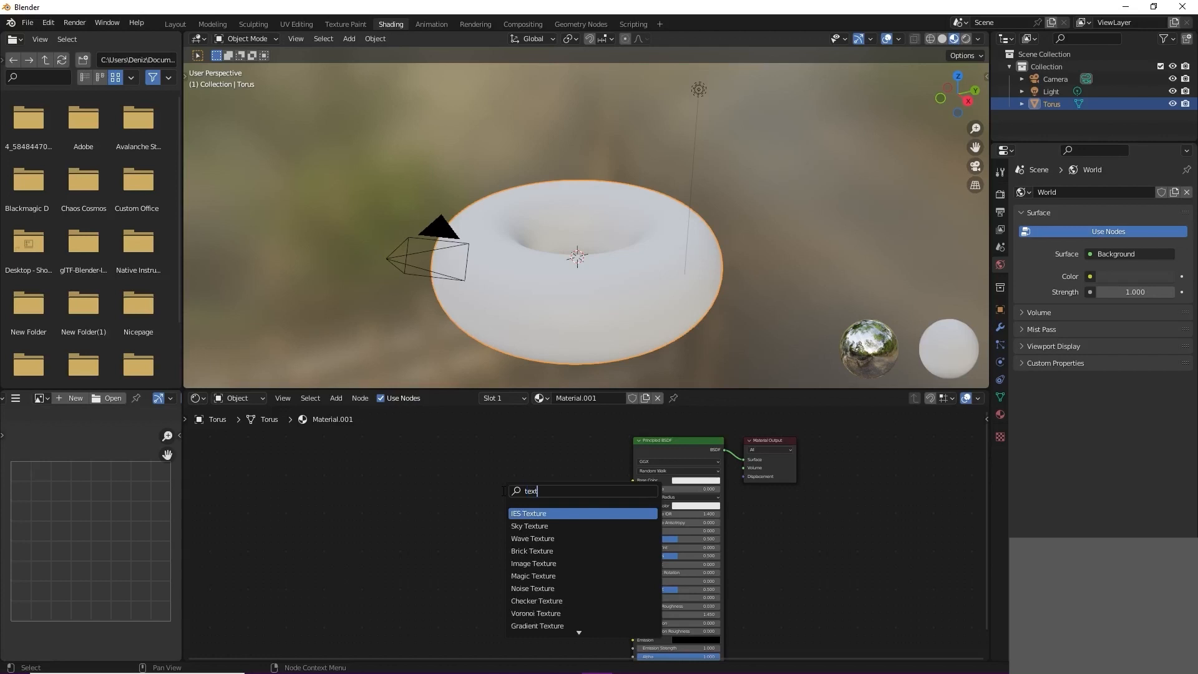
{"action": "type", "text": "ure co"}
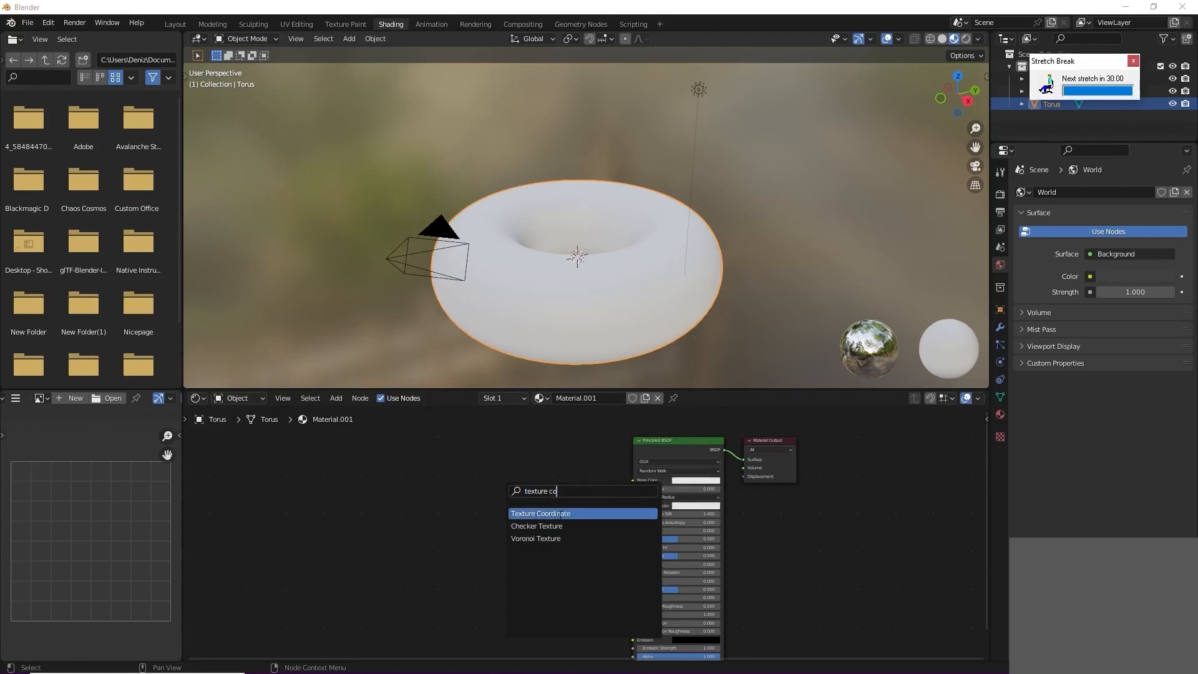
{"action": "left_click", "coordinate": [559, 513]}
{"action": "left_click", "coordinate": [435, 508]}
Step: Add a Mapping node beside the Texture Coordinate node
{"action": "key", "text": "shift+a"}
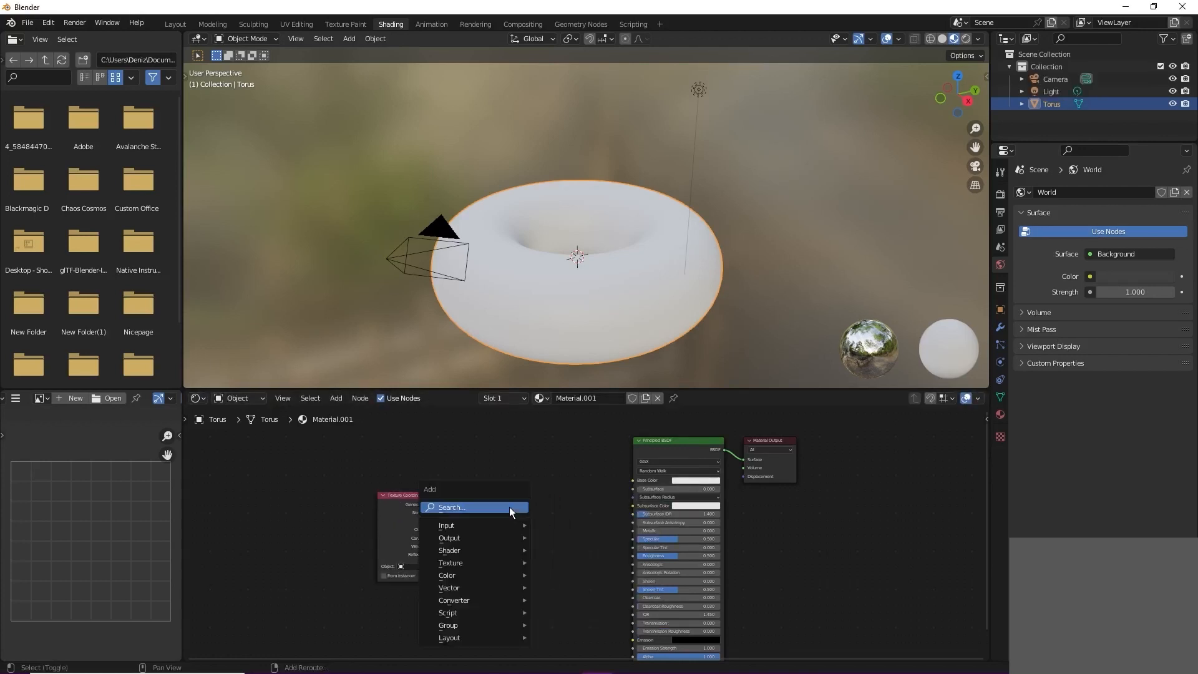
{"action": "left_click", "coordinate": [509, 507]}
{"action": "type", "text": "mi"}
{"action": "key", "text": "BackSpace"}
{"action": "key", "text": "BackSpace"}
{"action": "type", "text": "map"}
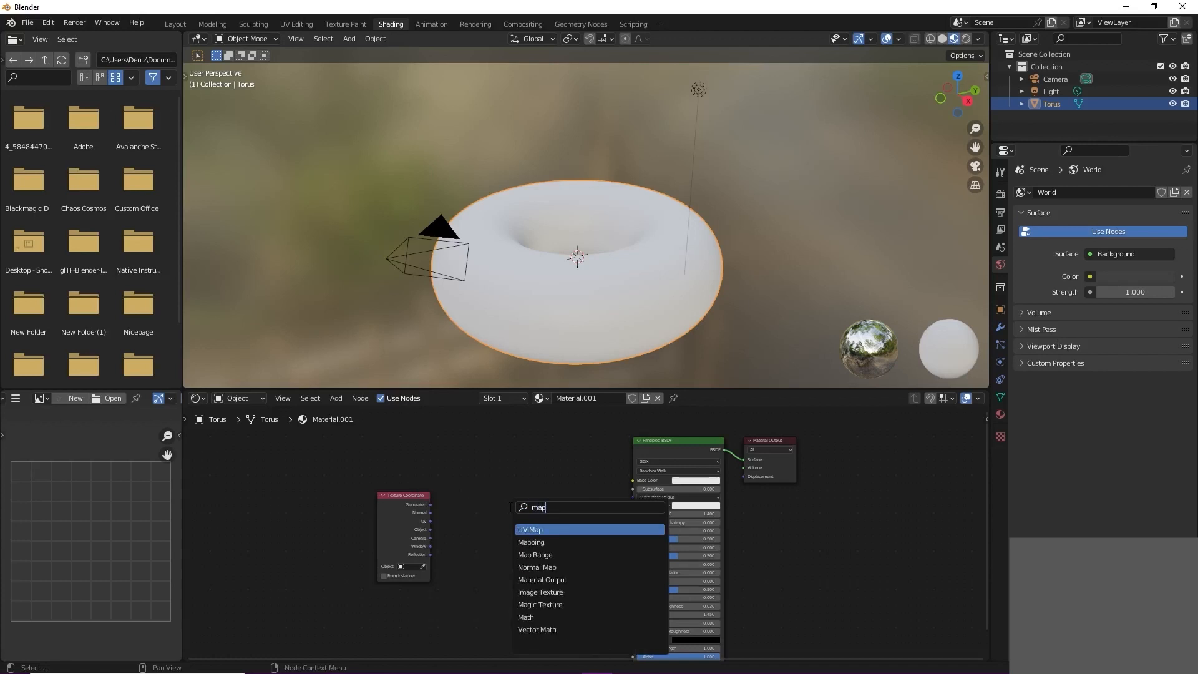
{"action": "key", "text": "Return"}
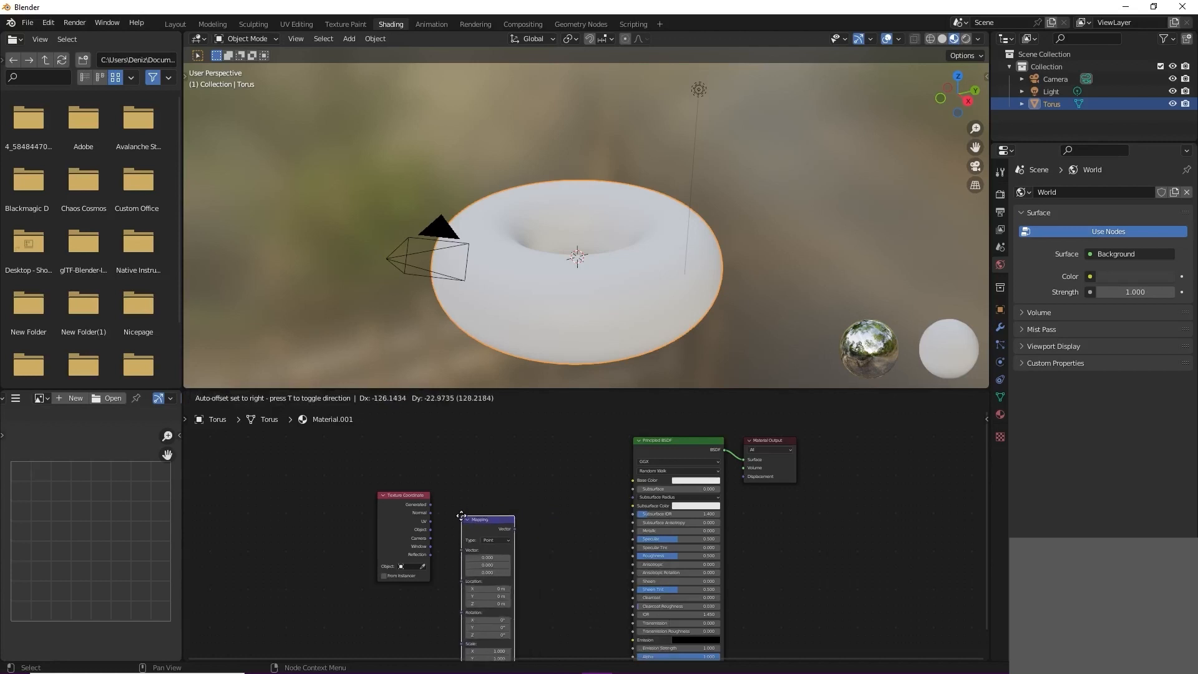
{"action": "left_click", "coordinate": [453, 520]}
Step: Add an Image Texture node between the Mapping node and the Principled BSDF
{"action": "key", "text": "shift+a"}
{"action": "left_click", "coordinate": [522, 484]}
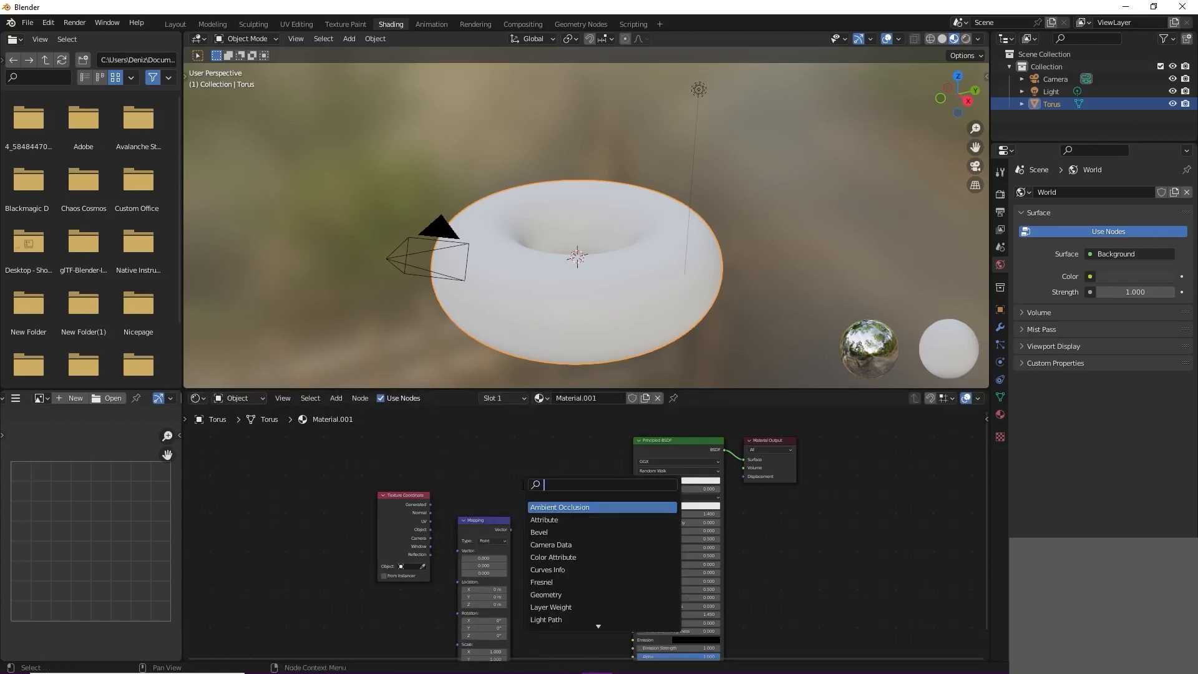
{"action": "type", "text": "image"}
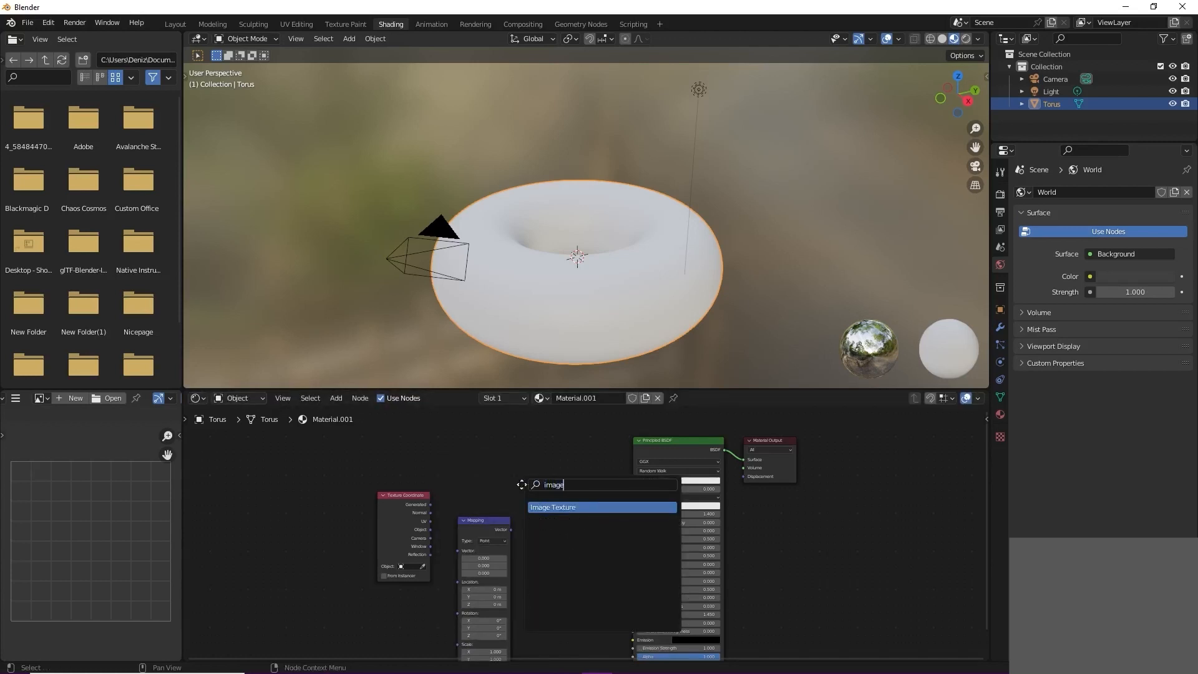
{"action": "key", "text": "Return"}
{"action": "left_click", "coordinate": [522, 485]}
Step: Link the UV output through Mapping into the Image Texture's Vector, and its Color into the Principled BSDF's Base Color
{"action": "left_click_drag", "start_coordinate": [500, 517], "coordinate": [522, 556]}
{"action": "left_click_drag", "start_coordinate": [614, 498], "coordinate": [630, 482]}
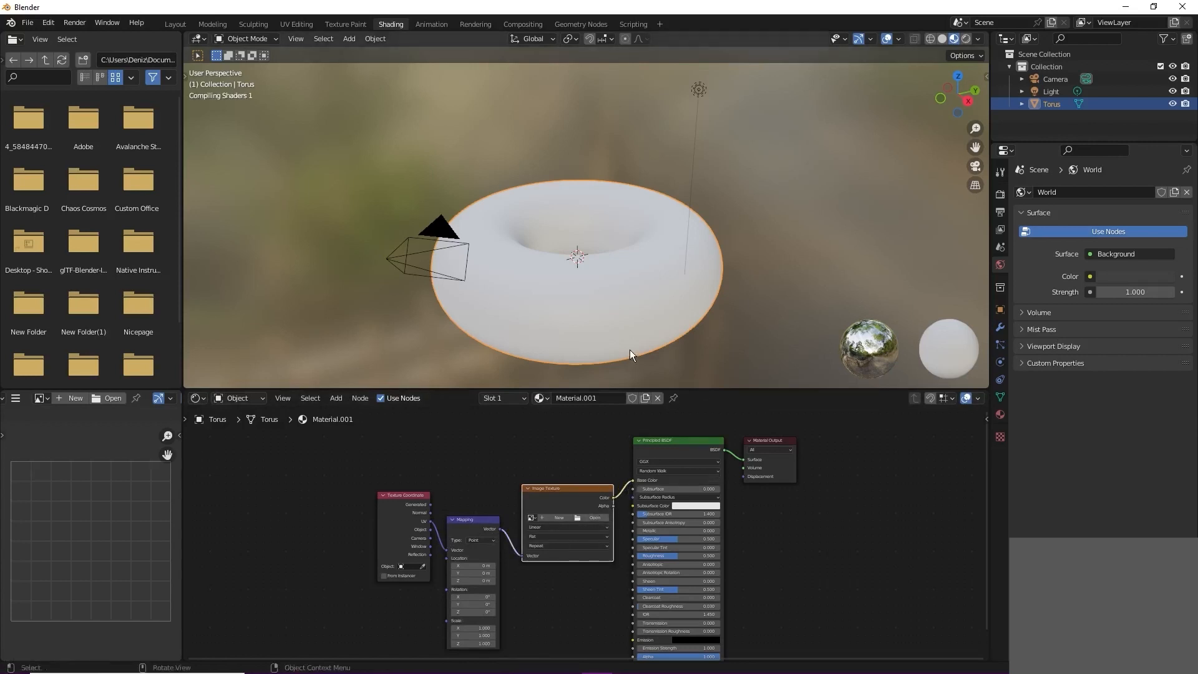
Step: Load the bread crust image from the bread folder on the Desktop into the Image Texture node
{"action": "scroll", "coordinate": [630, 350], "scroll_direction": "up", "scroll_amount": 1}
{"action": "middle_click_drag", "start_coordinate": [631, 347], "coordinate": [616, 354]}
{"action": "scroll", "coordinate": [616, 355], "scroll_direction": "down", "scroll_amount": 1}
{"action": "left_click", "coordinate": [593, 518]}
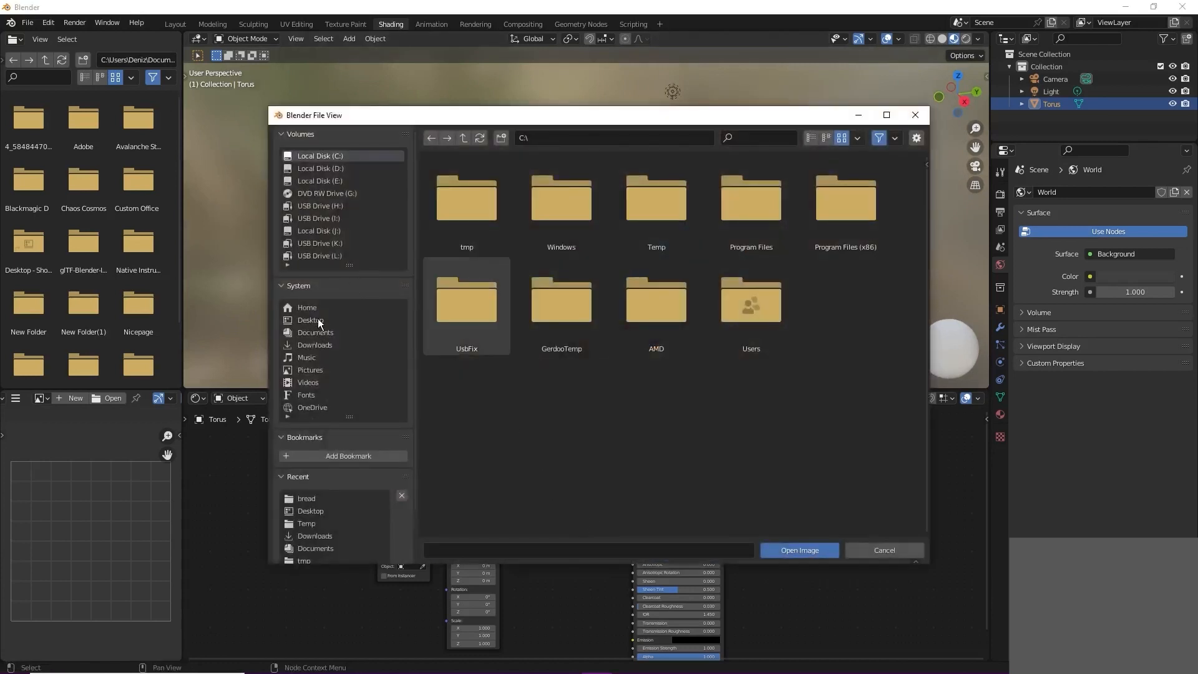
{"action": "left_click", "coordinate": [319, 322]}
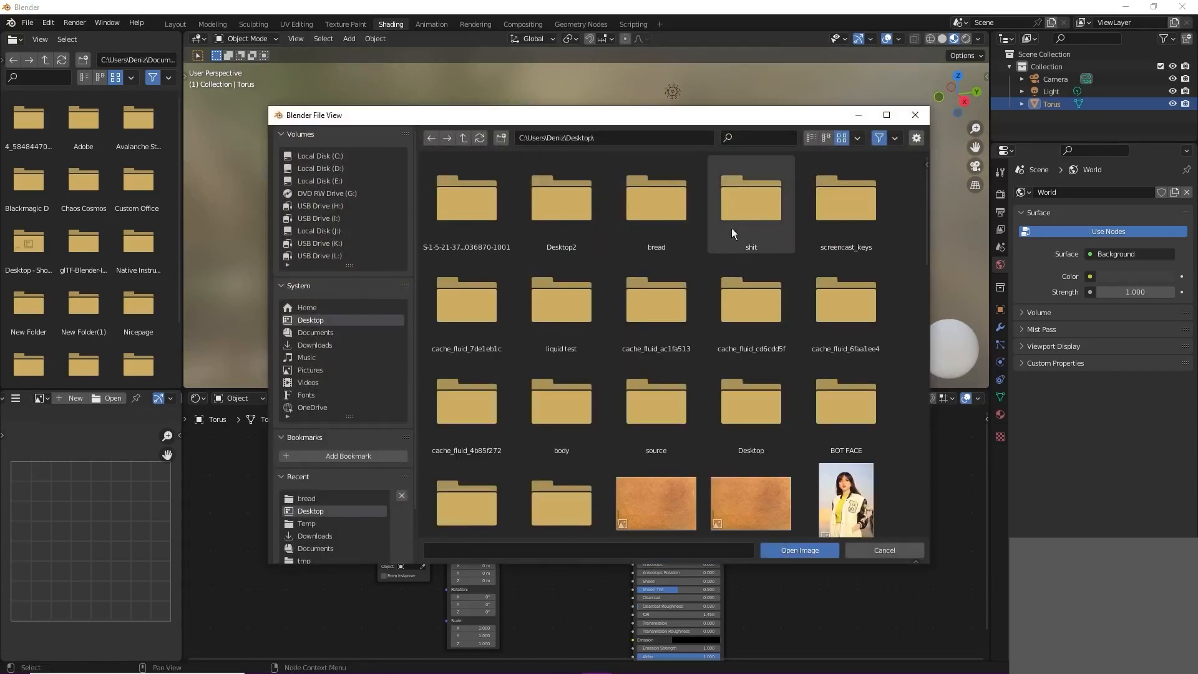
{"action": "left_click", "coordinate": [676, 223]}
{"action": "double_click", "coordinate": [592, 215]}
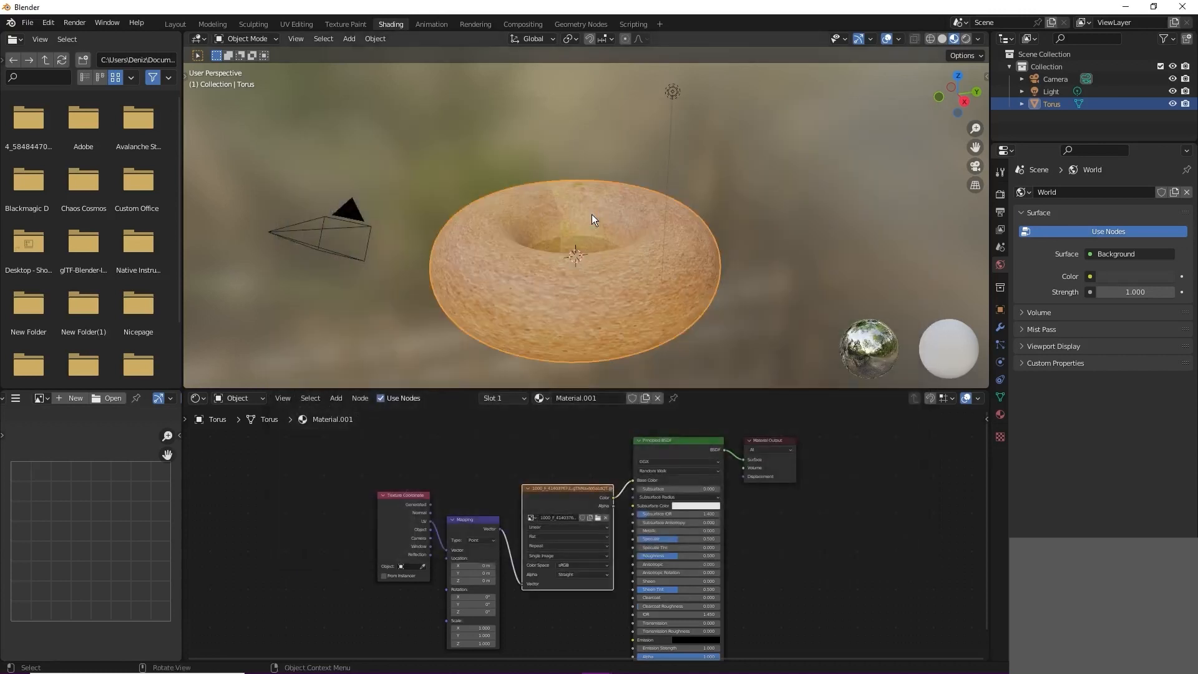
Step: Switch to the web browser and search Google for "bread texture"
{"action": "left_click", "coordinate": [613, 18]}
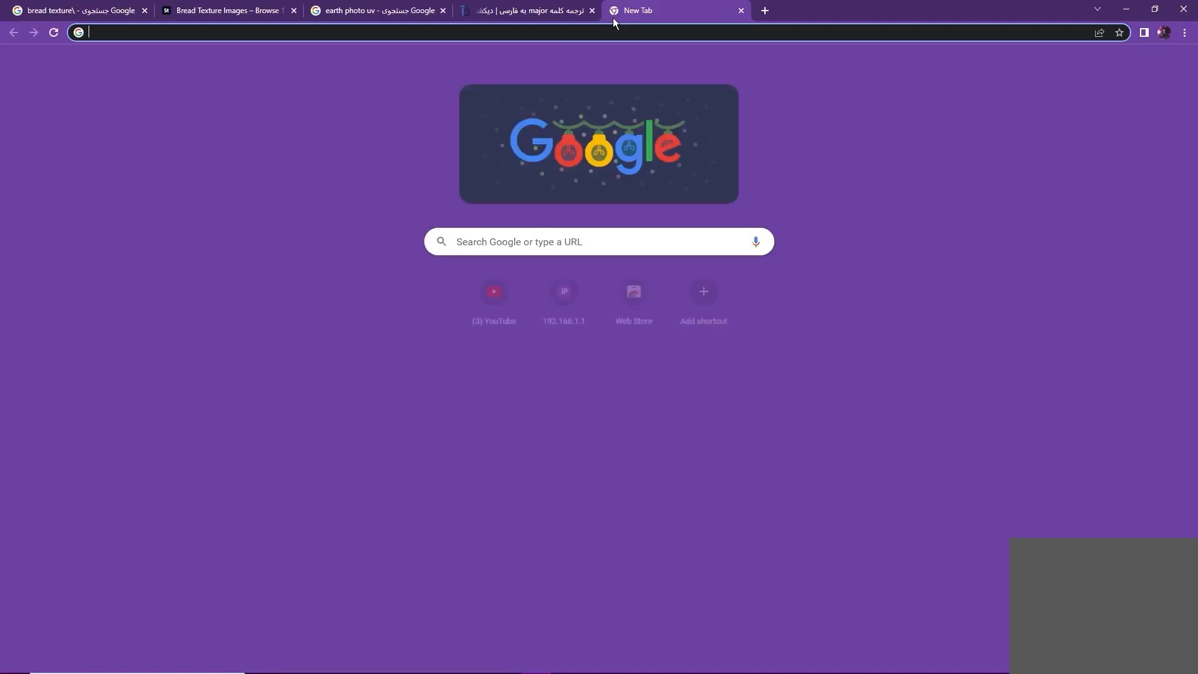
{"action": "type", "text": "bread"}
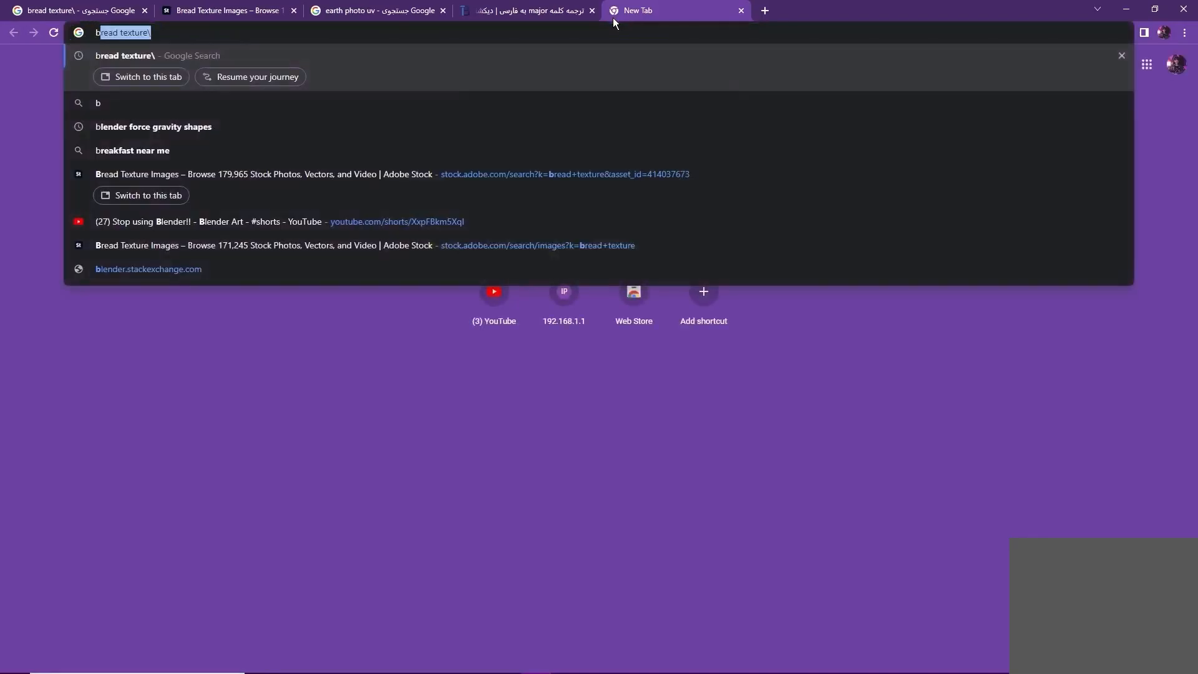
{"action": "type", "text": " texture"}
{"action": "key", "text": "Return"}
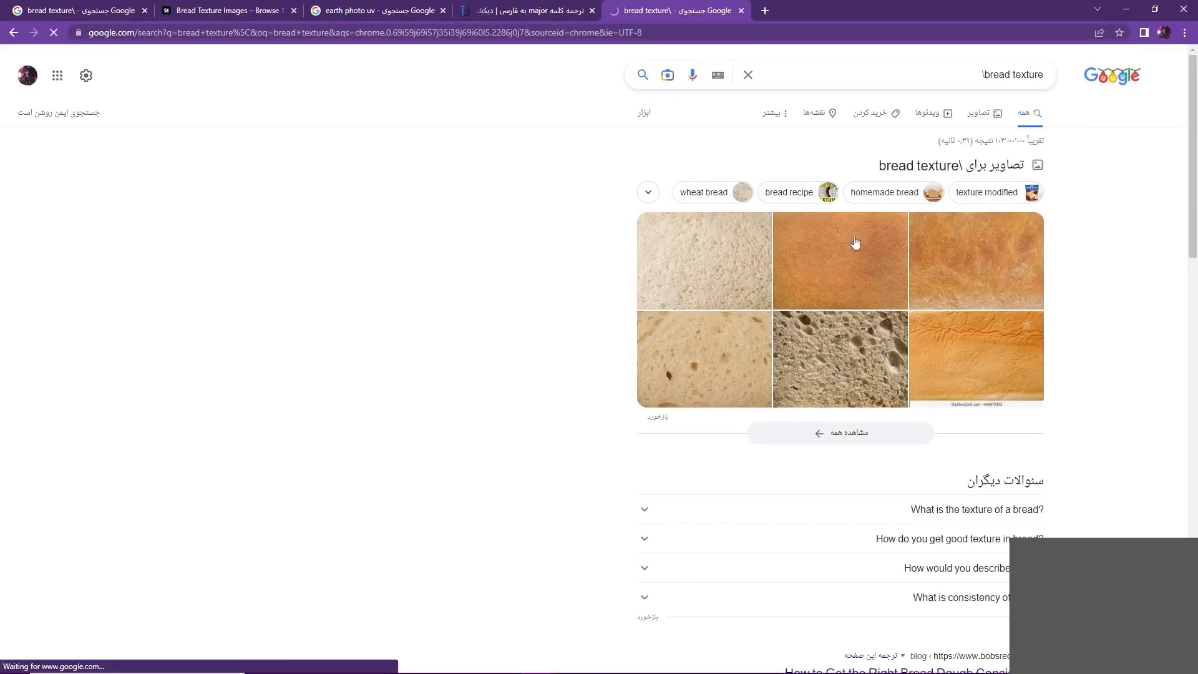
Step: Open the Adobe Stock page of the rye bread outside crust texture from the image results and view its preview
{"action": "left_click", "coordinate": [856, 242]}
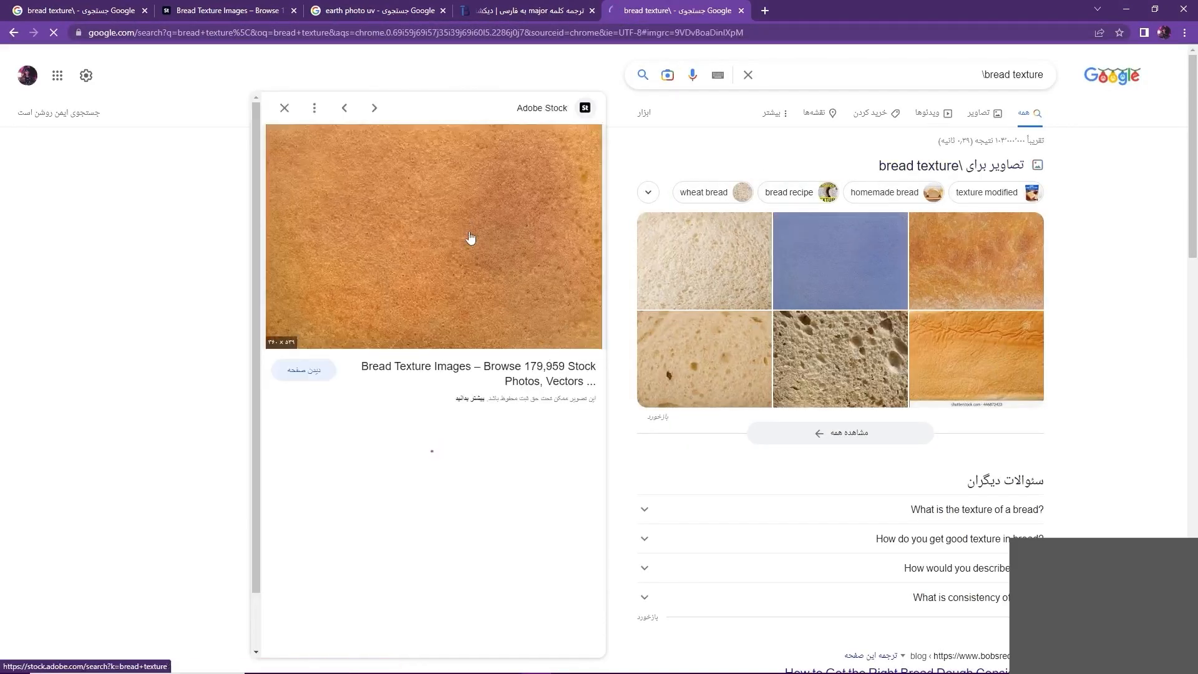
{"action": "left_click", "coordinate": [324, 374]}
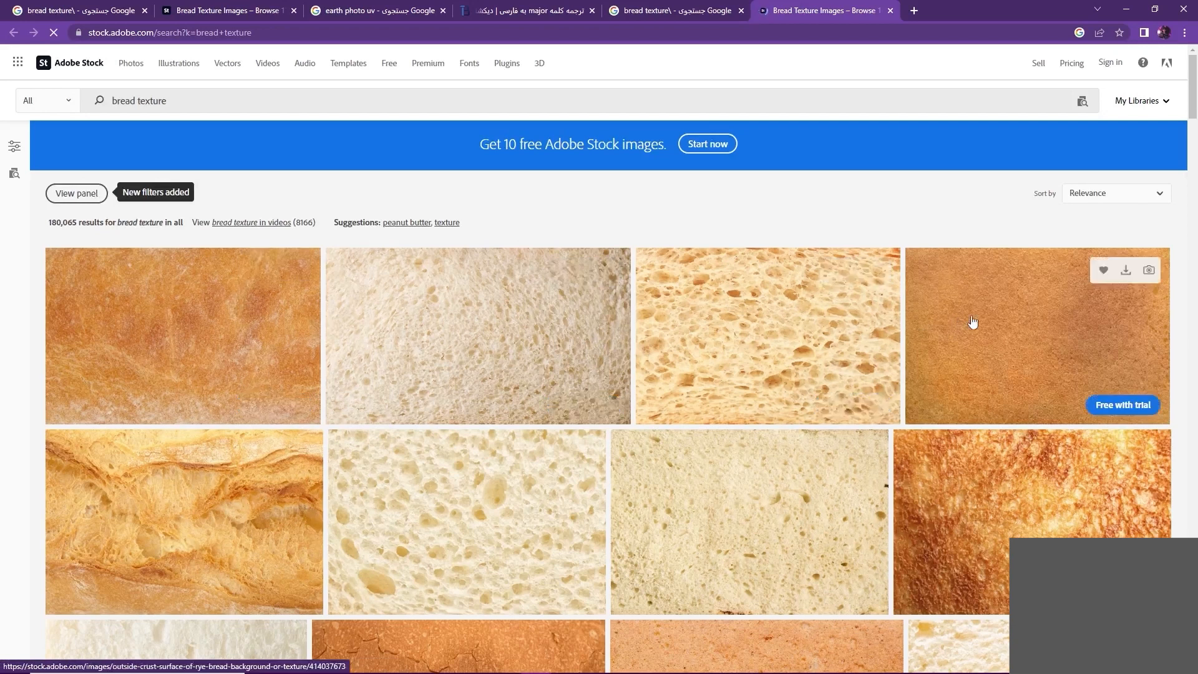
{"action": "left_click", "coordinate": [996, 321]}
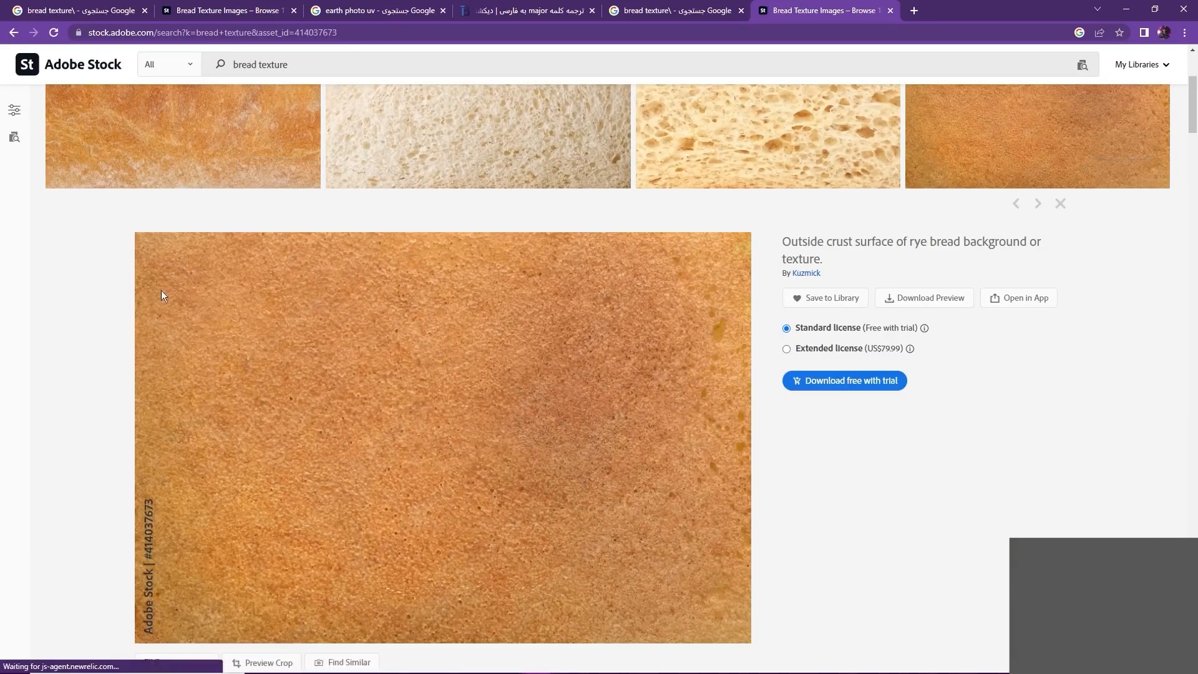
{"action": "scroll", "coordinate": [702, 405], "scroll_direction": "down", "scroll_amount": 2}
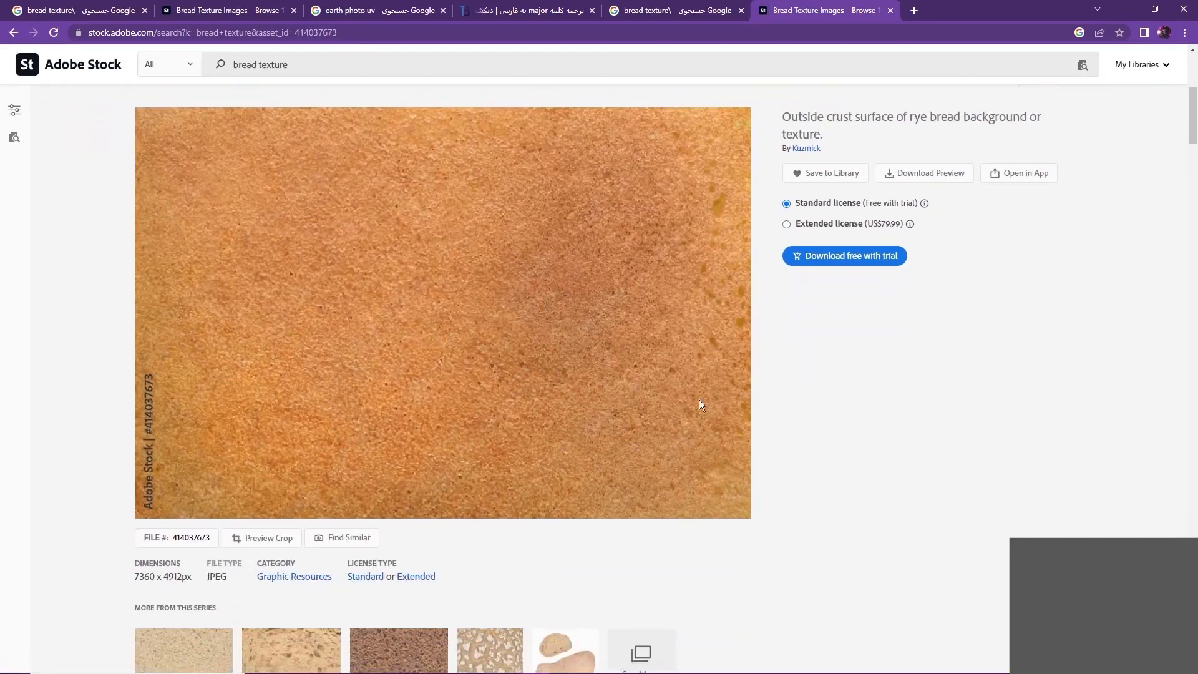
Step: Show the save options for the crust image, dismiss them and switch back to Blender
{"action": "right_click", "coordinate": [519, 260]}
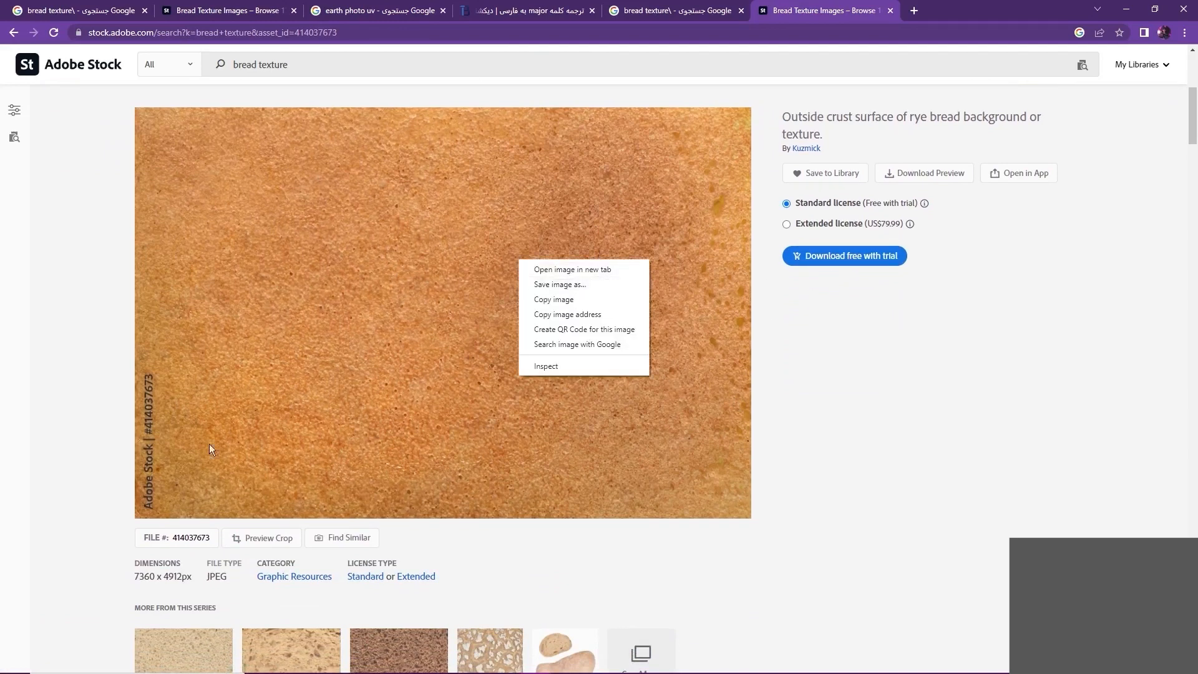
{"action": "left_click", "coordinate": [69, 403]}
{"action": "scroll", "coordinate": [125, 437], "scroll_direction": "up", "scroll_amount": 1}
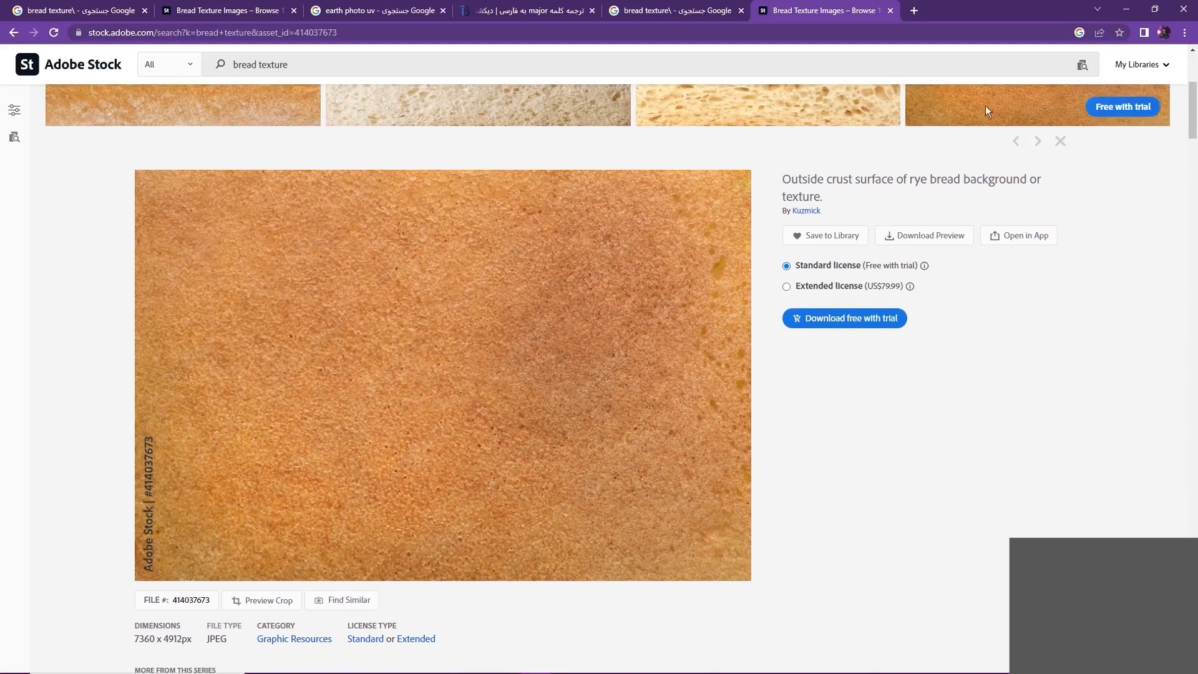
{"action": "left_click", "coordinate": [1125, 13]}
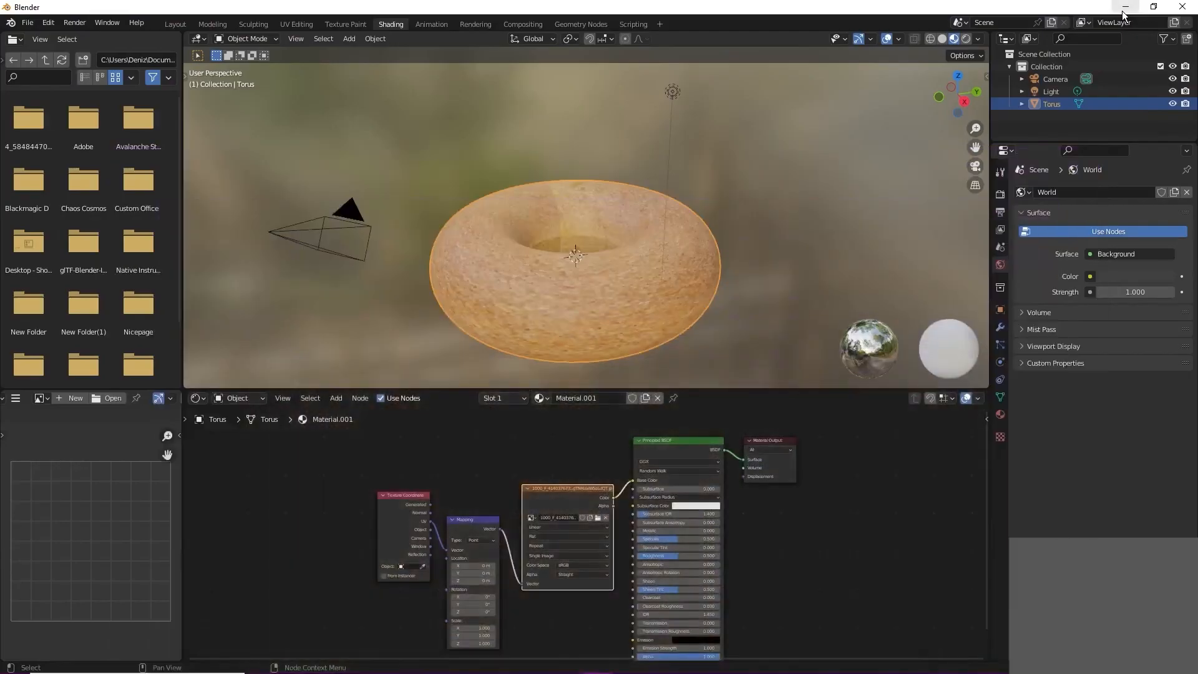
Step: Rearrange the Image Texture, Texture Coordinate and Mapping nodes so they are spaced apart
{"action": "scroll", "coordinate": [779, 301], "scroll_direction": "up", "scroll_amount": 2}
{"action": "left_click_drag", "start_coordinate": [553, 486], "coordinate": [542, 472]}
{"action": "left_click_drag", "start_coordinate": [477, 519], "coordinate": [392, 496]}
{"action": "left_click_drag", "start_coordinate": [477, 515], "coordinate": [458, 513]}
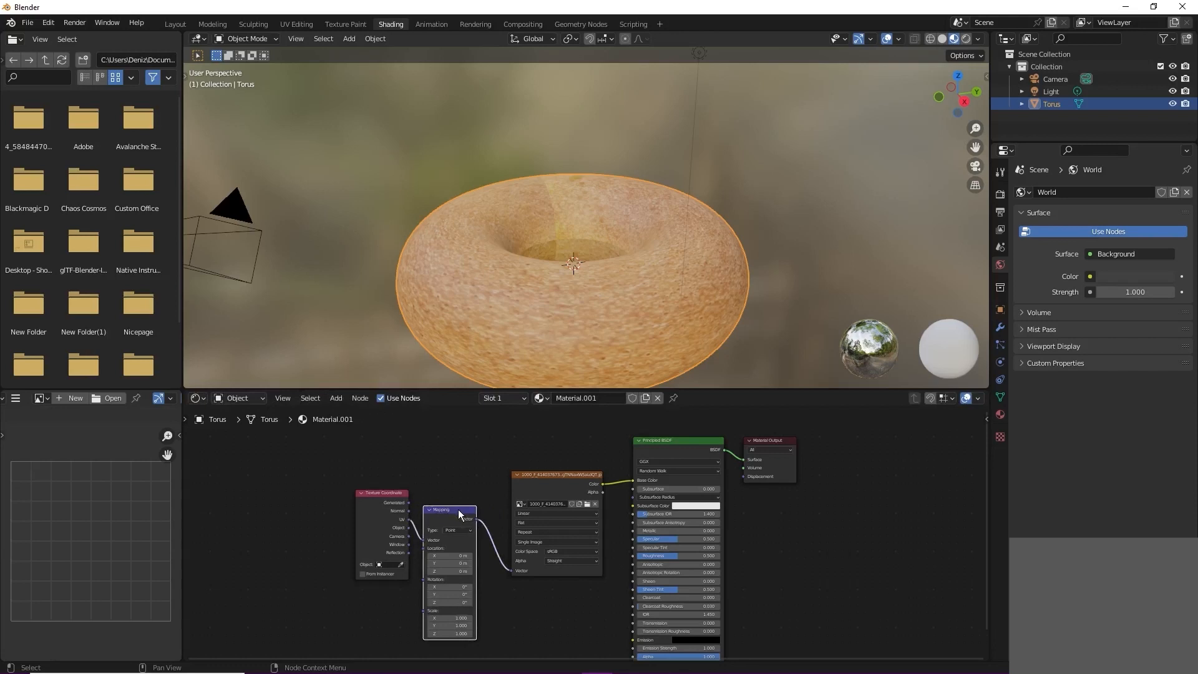
Step: Examine the bread texture's seam around the torus hole up close
{"action": "middle_click_drag", "start_coordinate": [640, 337], "coordinate": [571, 312]}
{"action": "scroll", "coordinate": [575, 196], "scroll_direction": "up", "scroll_amount": 3}
{"action": "middle_click_drag", "start_coordinate": [616, 245], "coordinate": [685, 261]}
{"action": "scroll", "coordinate": [568, 217], "scroll_direction": "up", "scroll_amount": 1}
{"action": "middle_click_drag", "start_coordinate": [570, 215], "coordinate": [596, 227]}
{"action": "scroll", "coordinate": [529, 207], "scroll_direction": "up", "scroll_amount": 3}
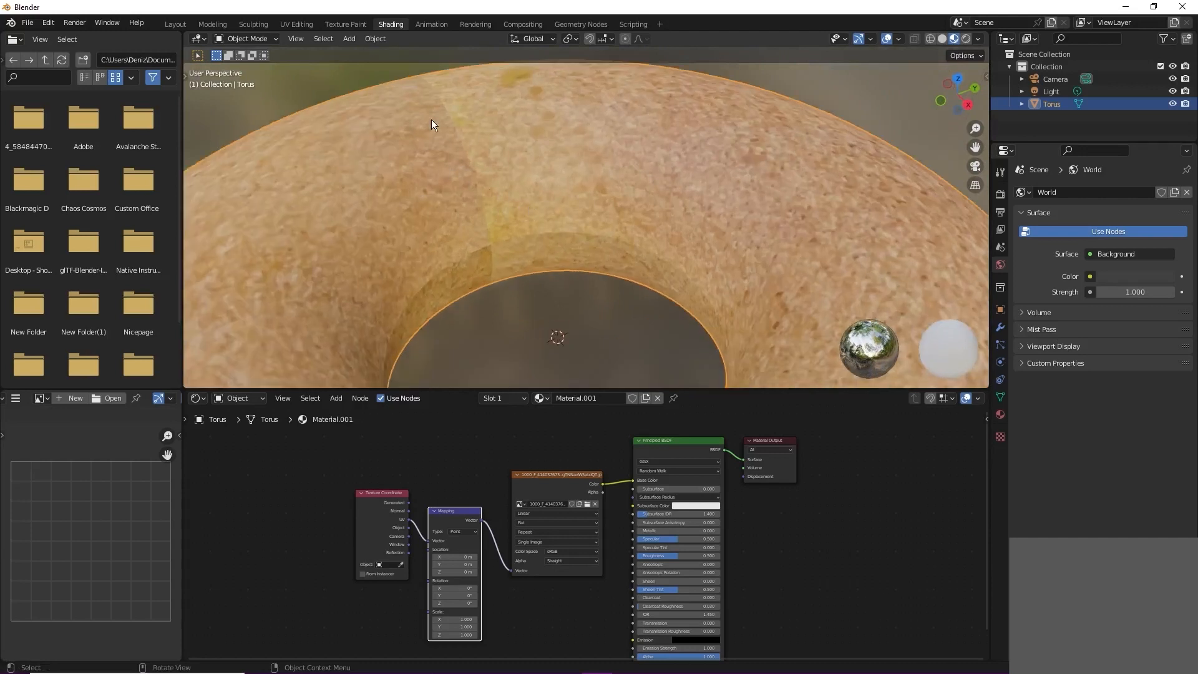
{"action": "scroll", "coordinate": [579, 256], "scroll_direction": "down", "scroll_amount": 3}
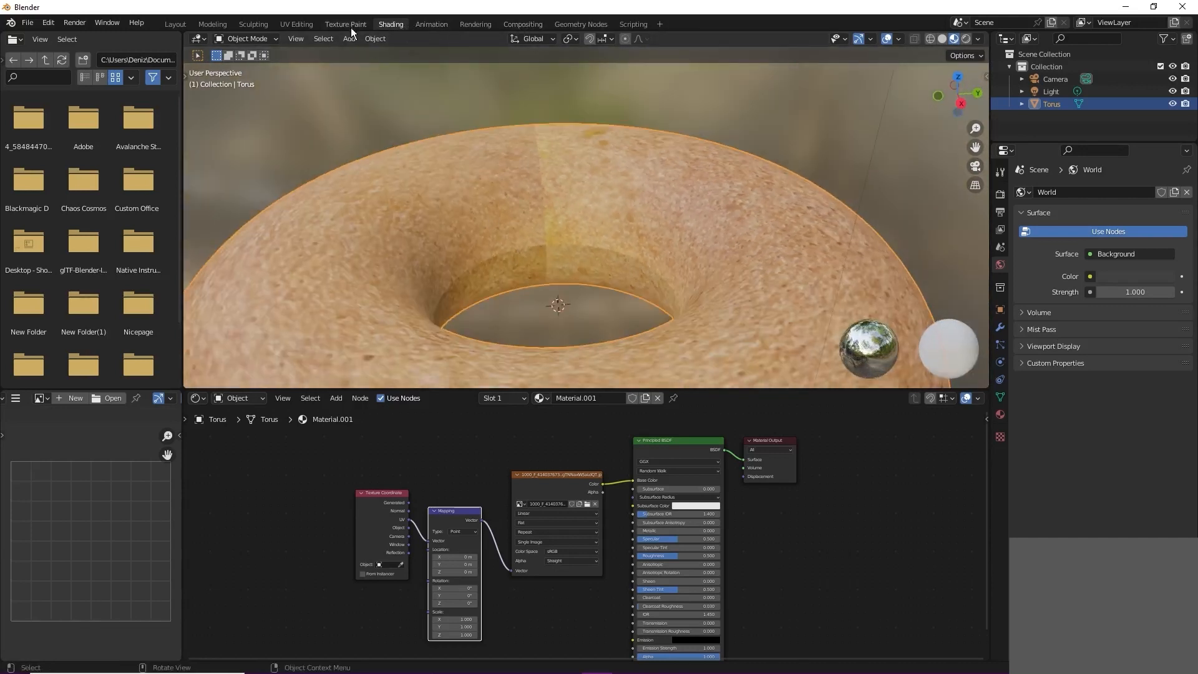
Step: Open the UV Editing workspace and examine the torus's UV layout over the bread image
{"action": "left_click", "coordinate": [308, 25]}
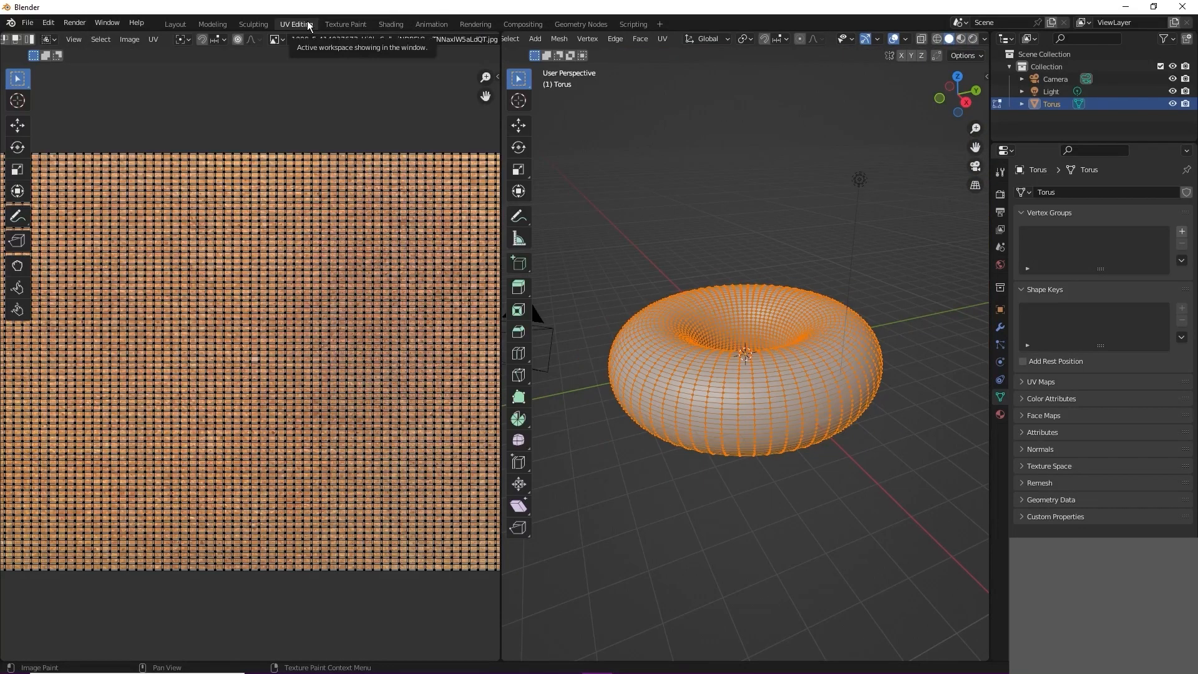
{"action": "scroll", "coordinate": [627, 200], "scroll_direction": "up", "scroll_amount": 2}
{"action": "middle_click_drag", "start_coordinate": [628, 201], "coordinate": [639, 229]}
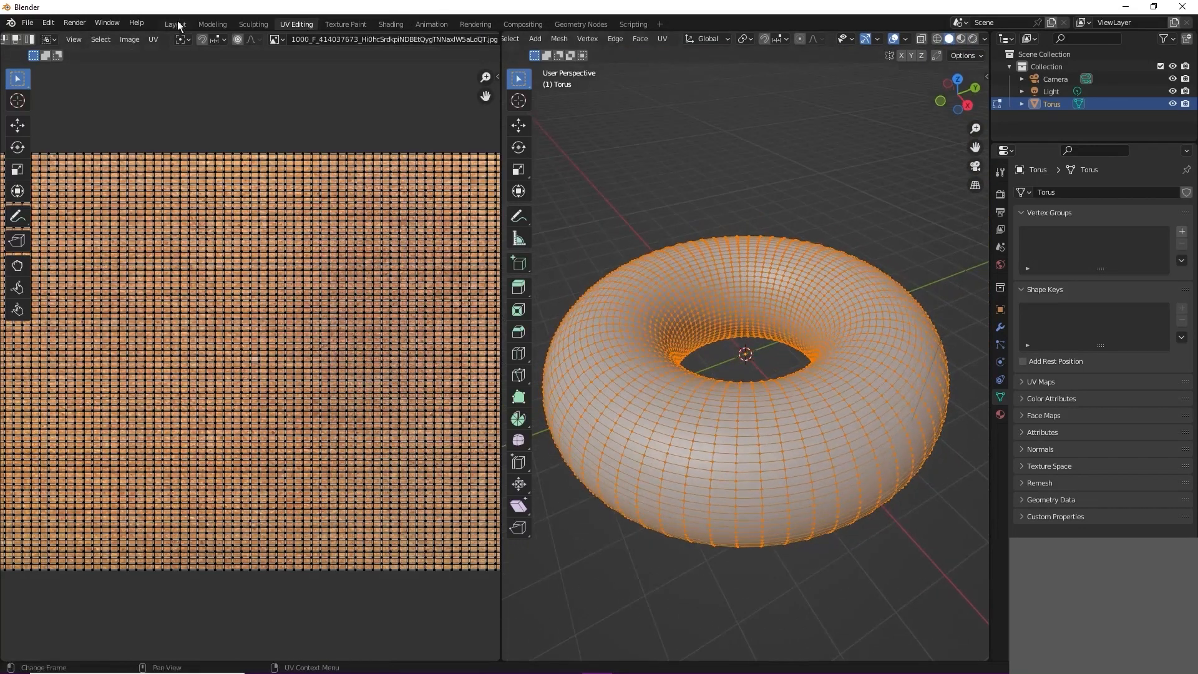
{"action": "left_click", "coordinate": [179, 24]}
{"action": "left_click", "coordinate": [293, 27]}
Step: Select the entire torus mesh in the UV Editing workspace
{"action": "scroll", "coordinate": [742, 367], "scroll_direction": "down", "scroll_amount": 1}
{"action": "mouse_move", "coordinate": [742, 367]}
{"action": "middle_mouse_down"}
{"action": "mouse_move", "coordinate": [732, 344]}
{"action": "mouse_move", "coordinate": [746, 364]}
{"action": "middle_mouse_up"}
{"action": "scroll", "coordinate": [731, 346], "scroll_direction": "up", "scroll_amount": 3}
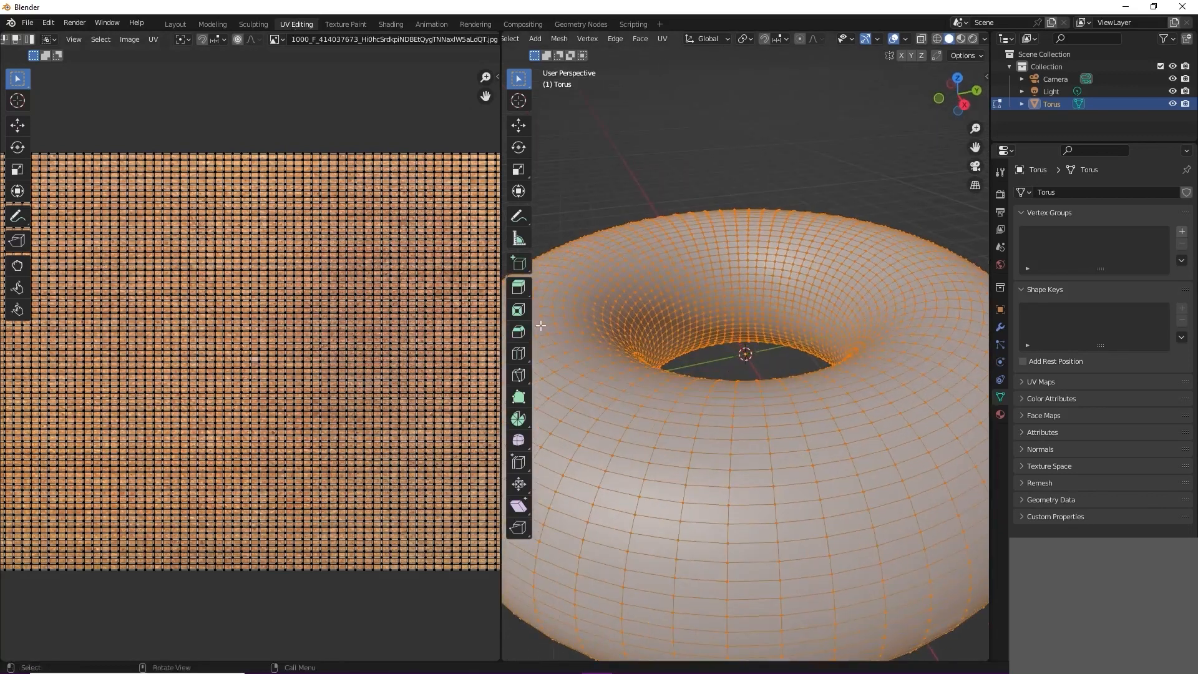
{"action": "scroll", "coordinate": [796, 412], "scroll_direction": "down", "scroll_amount": 5}
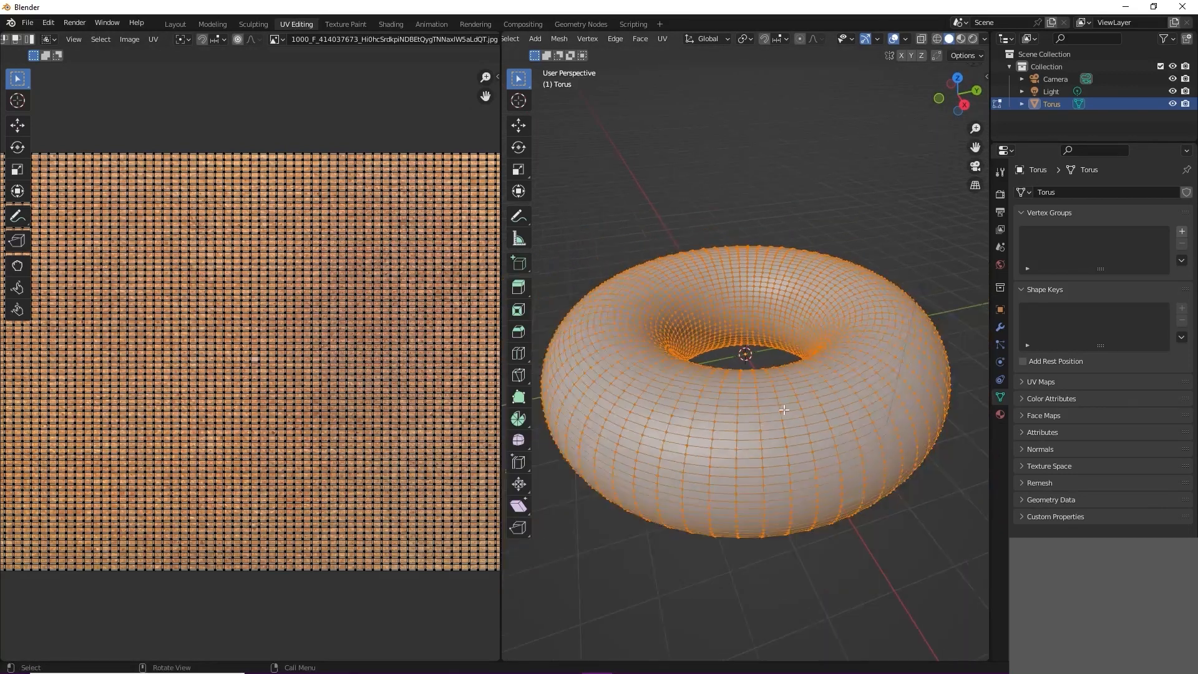
{"action": "left_click", "coordinate": [859, 242]}
{"action": "key", "text": "a"}
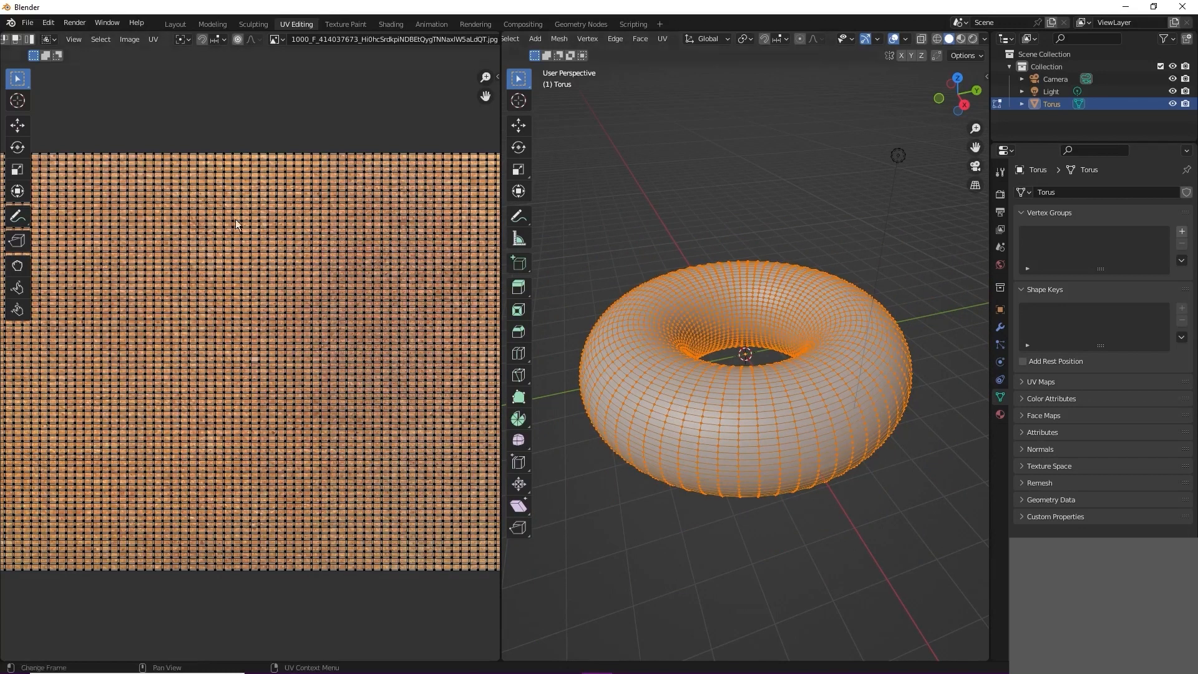
Step: Switch to the Texture Paint workspace and choose the Clone brush for working on the torus's texture seam
{"action": "left_click", "coordinate": [337, 23]}
{"action": "scroll", "coordinate": [740, 275], "scroll_direction": "up", "scroll_amount": 5}
{"action": "mouse_move", "coordinate": [765, 303]}
{"action": "middle_mouse_down"}
{"action": "mouse_move", "coordinate": [797, 428]}
{"action": "mouse_move", "coordinate": [767, 420]}
{"action": "middle_mouse_up"}
{"action": "scroll", "coordinate": [797, 428], "scroll_direction": "up", "scroll_amount": 2}
{"action": "scroll", "coordinate": [765, 416], "scroll_direction": "up", "scroll_amount": 1}
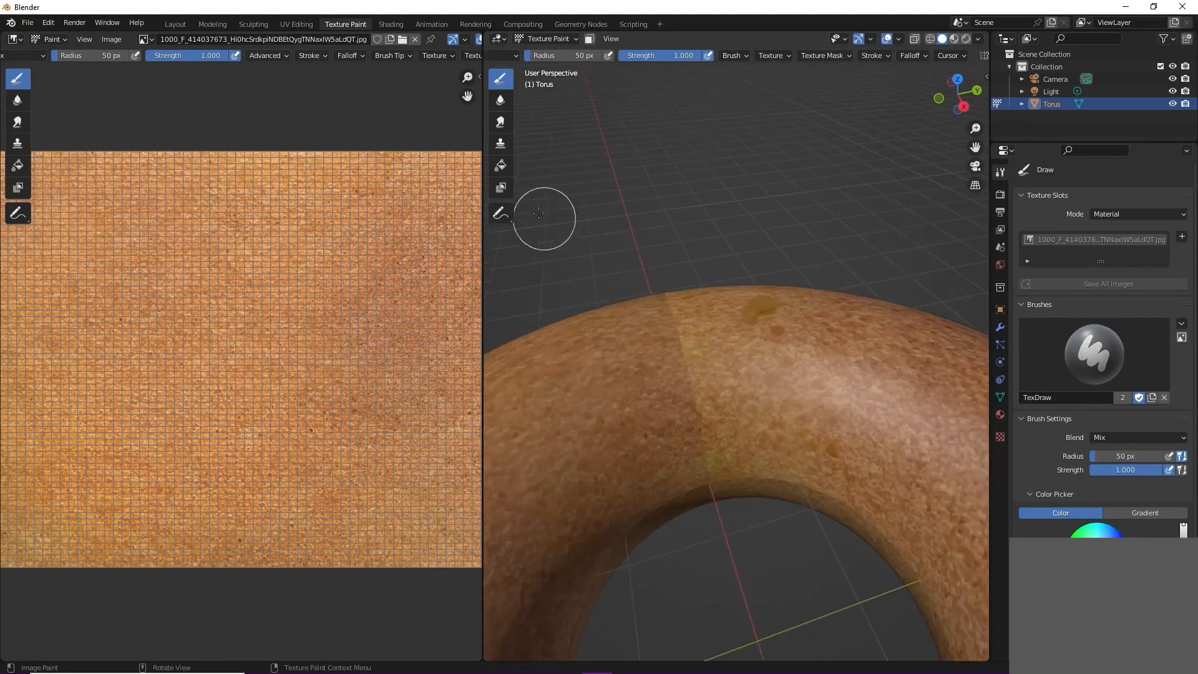
{"action": "left_click", "coordinate": [501, 144]}
{"action": "scroll", "coordinate": [710, 350], "scroll_direction": "up", "scroll_amount": 1}
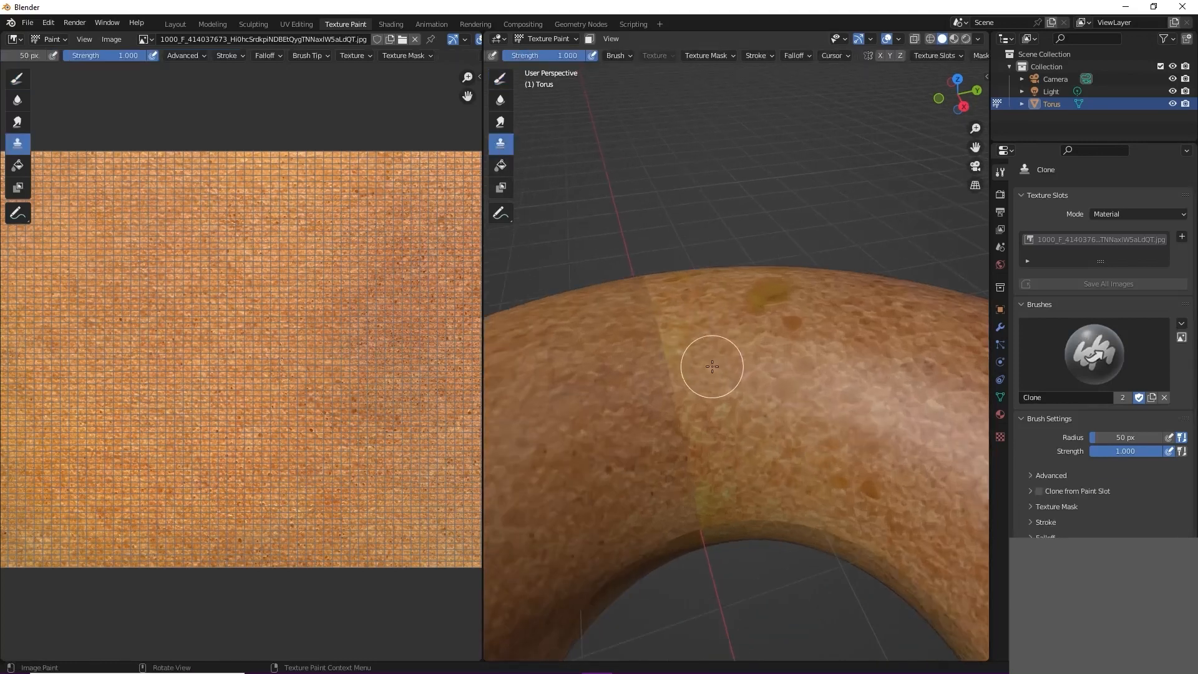
Step: Set a clone source beside the seam, paint over the seam's middle and set the brush strength to 0.504
{"action": "left_click", "coordinate": [745, 381], "text": "ctrl"}
{"action": "left_click_drag", "start_coordinate": [669, 390], "coordinate": [680, 432]}
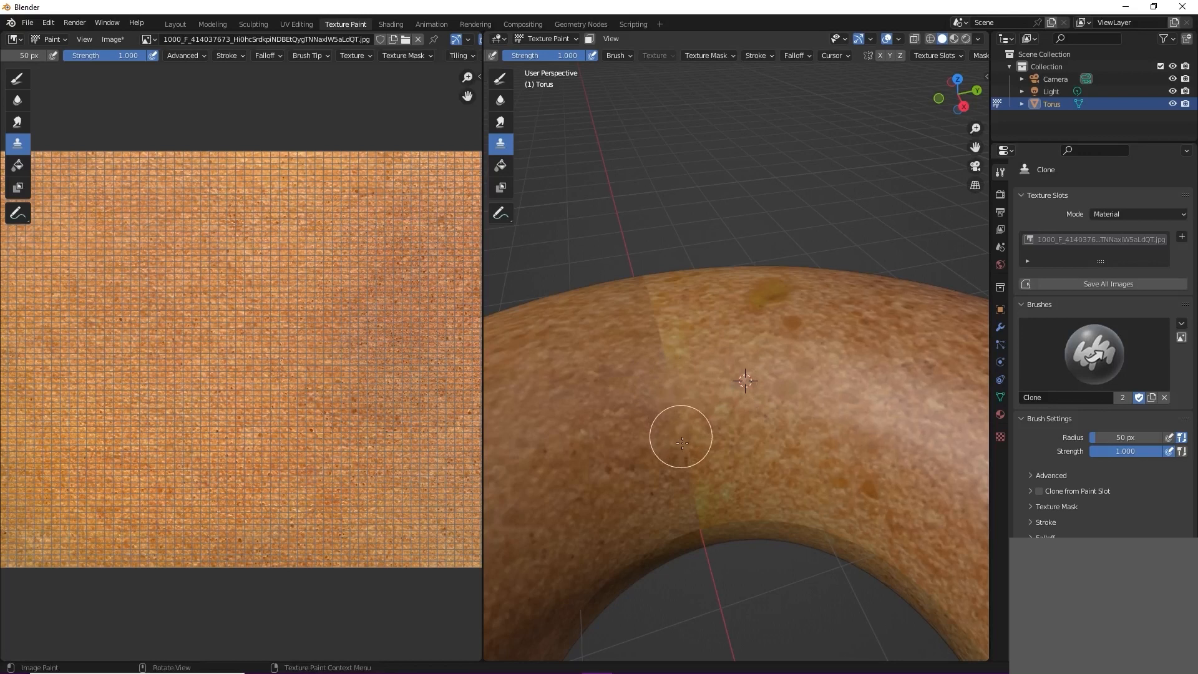
{"action": "key", "text": "shift+f"}
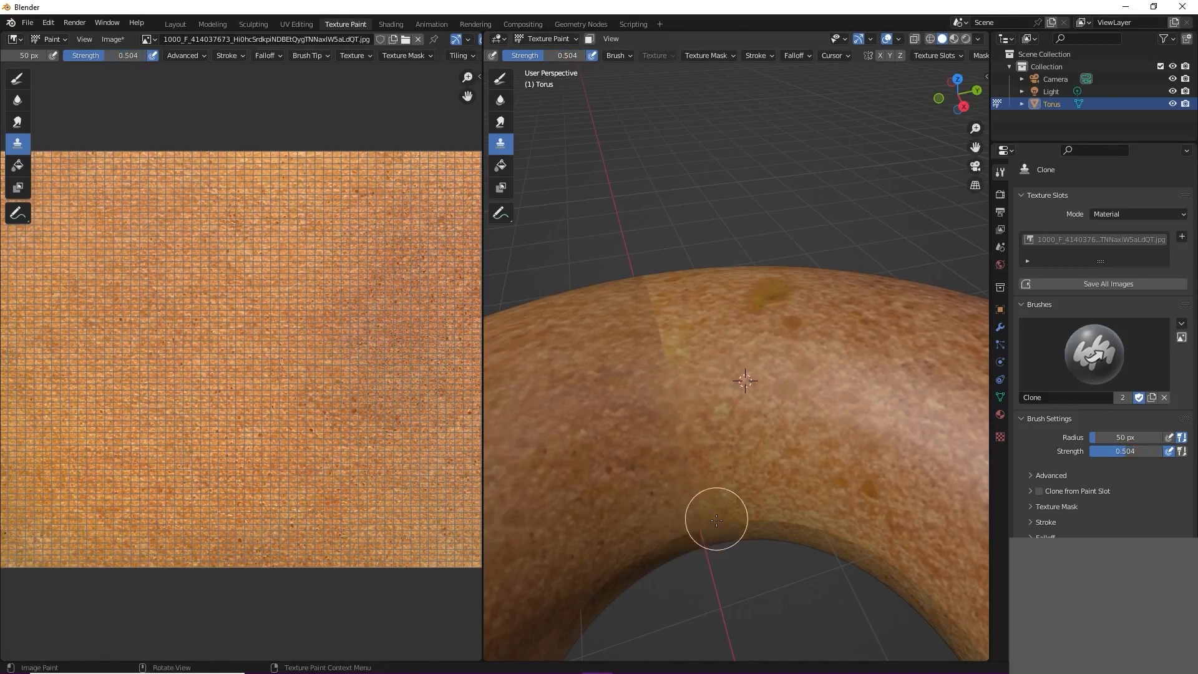
Step: Clone-paint over the seam on the torus's upper surface and around its outer side
{"action": "middle_click_drag", "start_coordinate": [648, 385], "coordinate": [695, 286]}
{"action": "middle_click_drag", "start_coordinate": [576, 280], "coordinate": [690, 524]}
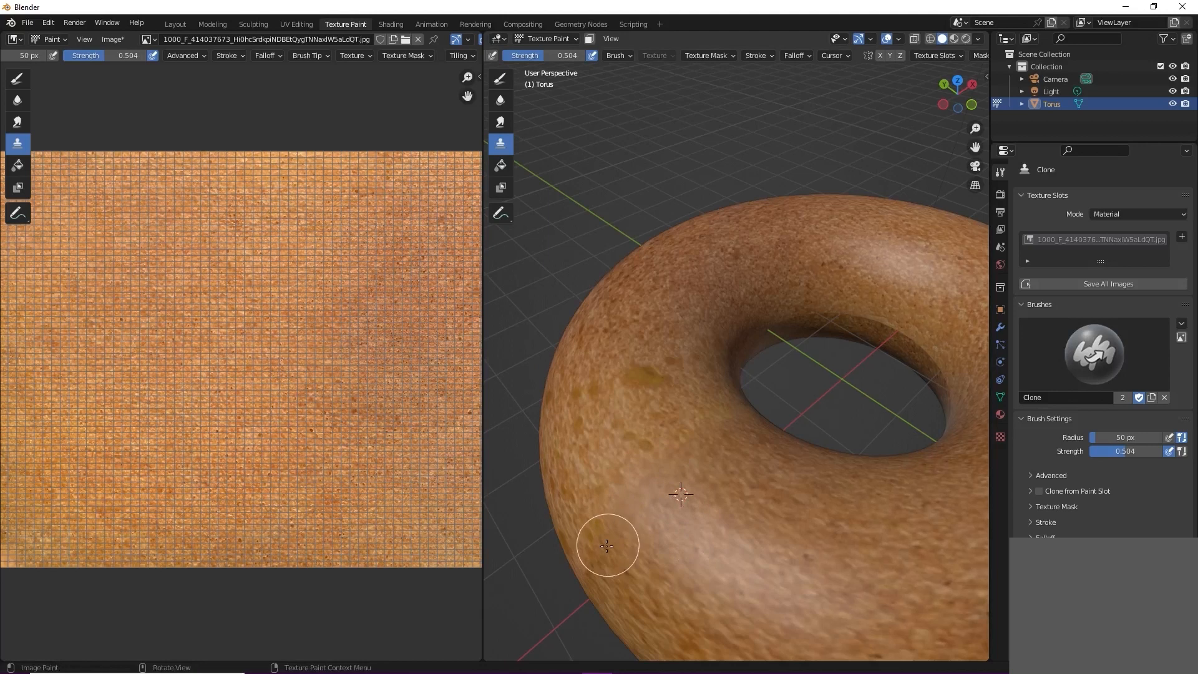
{"action": "middle_click_drag", "start_coordinate": [610, 530], "coordinate": [728, 504]}
{"action": "mouse_move", "coordinate": [822, 565]}
{"action": "middle_mouse_down"}
{"action": "mouse_move", "coordinate": [703, 549]}
{"action": "mouse_move", "coordinate": [718, 499]}
{"action": "mouse_move", "coordinate": [752, 543]}
{"action": "mouse_move", "coordinate": [778, 532]}
{"action": "middle_mouse_up"}
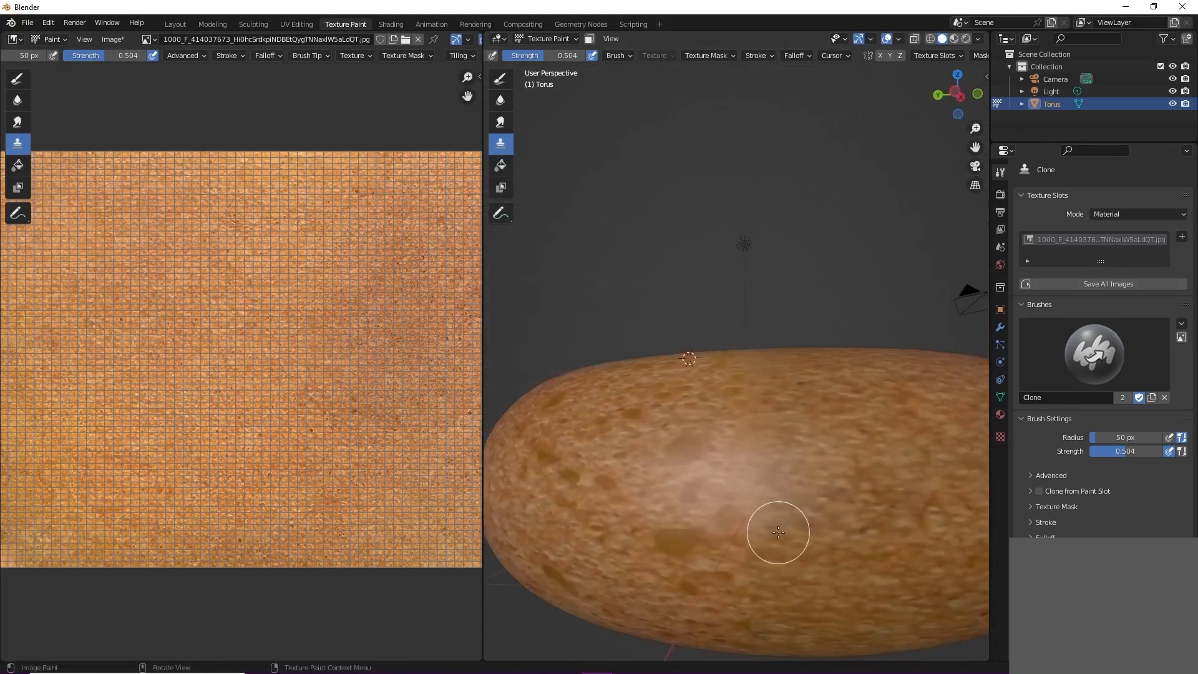
Step: Set the Clone brush radius to 84 px and retouch the seam on the torus's outer side
{"action": "key", "text": "f"}
{"action": "left_click", "coordinate": [801, 545]}
{"action": "left_click", "coordinate": [748, 543], "text": "shift"}
{"action": "middle_click_drag", "start_coordinate": [760, 572], "coordinate": [720, 428]}
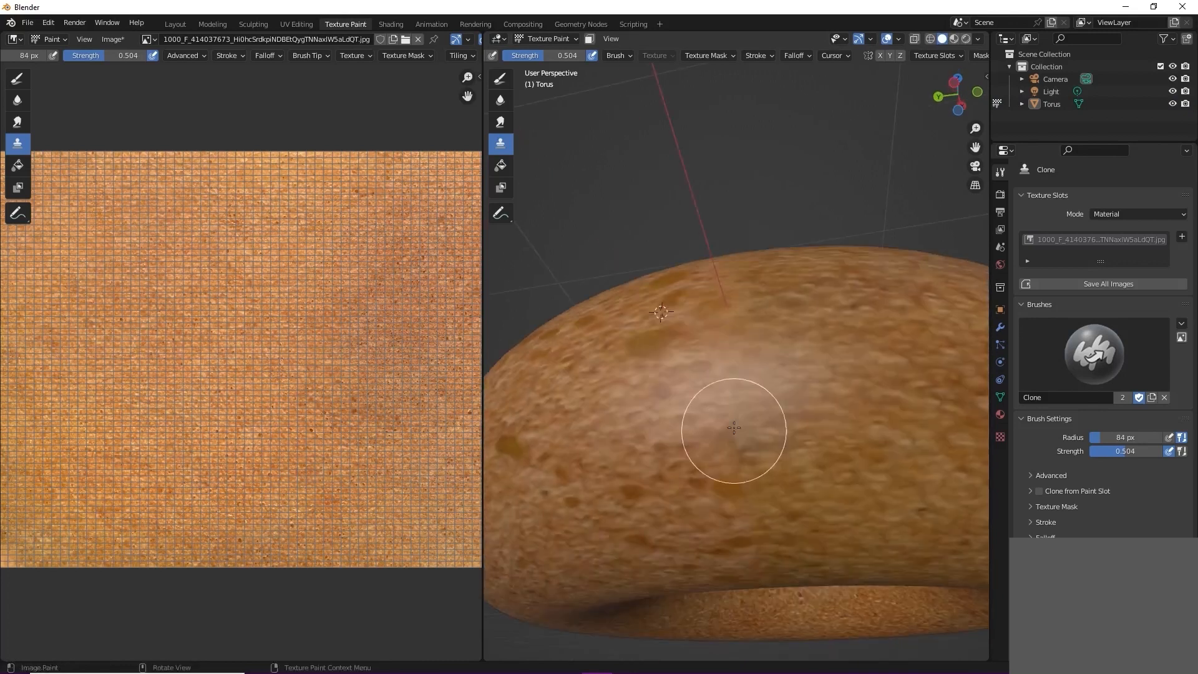
{"action": "mouse_move", "coordinate": [776, 548]}
{"action": "middle_mouse_down"}
{"action": "mouse_move", "coordinate": [739, 483]}
{"action": "mouse_move", "coordinate": [662, 546]}
{"action": "middle_mouse_up"}
Step: Set a clone source beside the seam on the torus's top and retouch the surrounding crust
{"action": "middle_click_drag", "start_coordinate": [874, 337], "coordinate": [730, 376]}
{"action": "scroll", "coordinate": [730, 376], "scroll_direction": "up", "scroll_amount": 1}
{"action": "scroll", "coordinate": [731, 376], "scroll_direction": "up", "scroll_amount": 3}
{"action": "right_click", "coordinate": [637, 411], "text": "shift"}
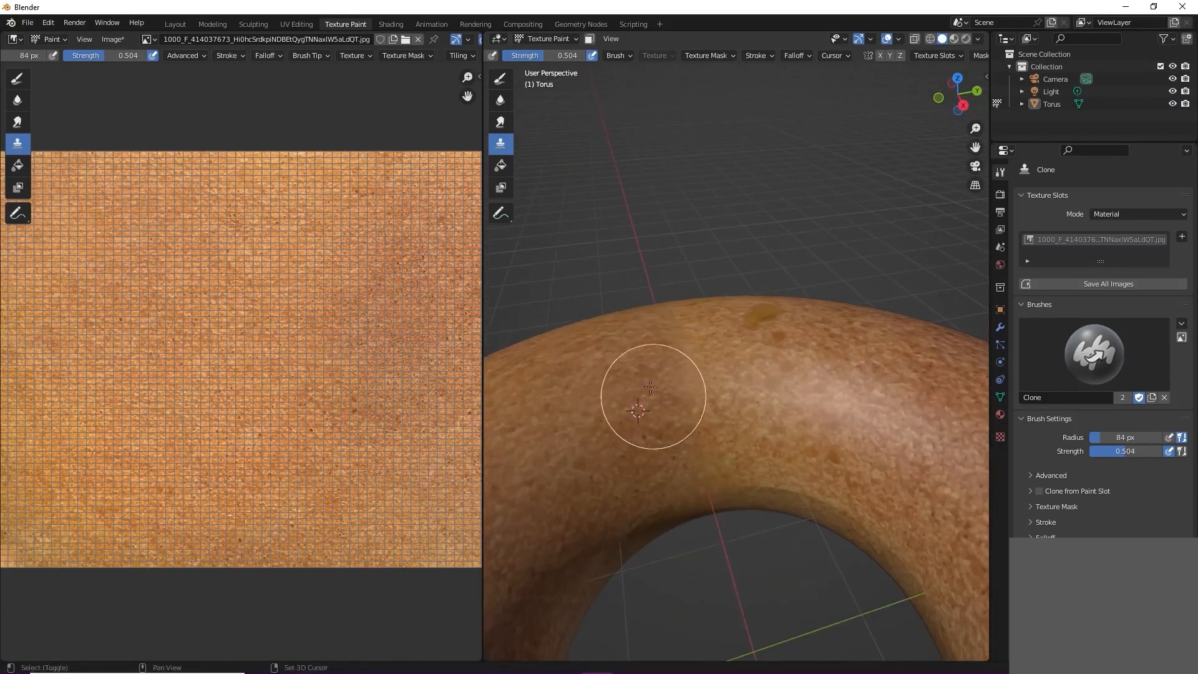
{"action": "scroll", "coordinate": [659, 496], "scroll_direction": "down", "scroll_amount": 2}
{"action": "middle_click_drag", "start_coordinate": [659, 496], "coordinate": [730, 521]}
Step: Reduce the Clone brush radius to 33 px and set fresh clone sources near the remaining seam patches
{"action": "right_click", "coordinate": [738, 321], "text": "shift"}
{"action": "key", "text": "f"}
{"action": "left_click", "coordinate": [713, 346]}
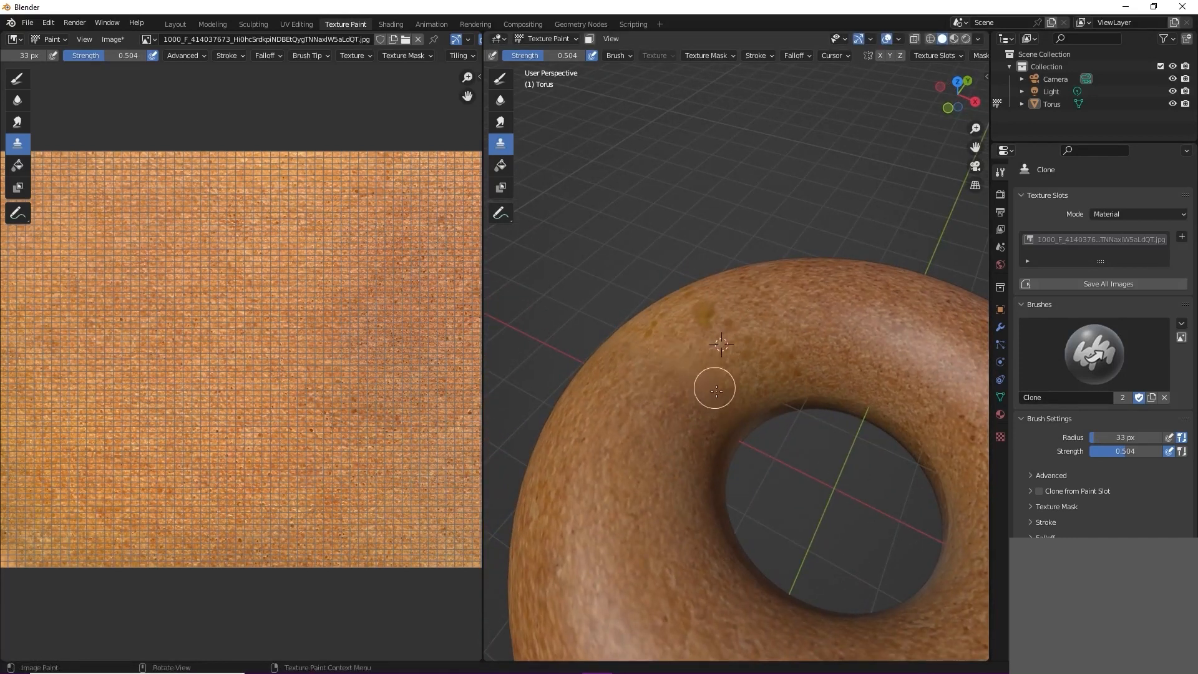
{"action": "middle_click_drag", "start_coordinate": [648, 341], "coordinate": [771, 342]}
{"action": "right_click", "coordinate": [630, 437], "text": "shift"}
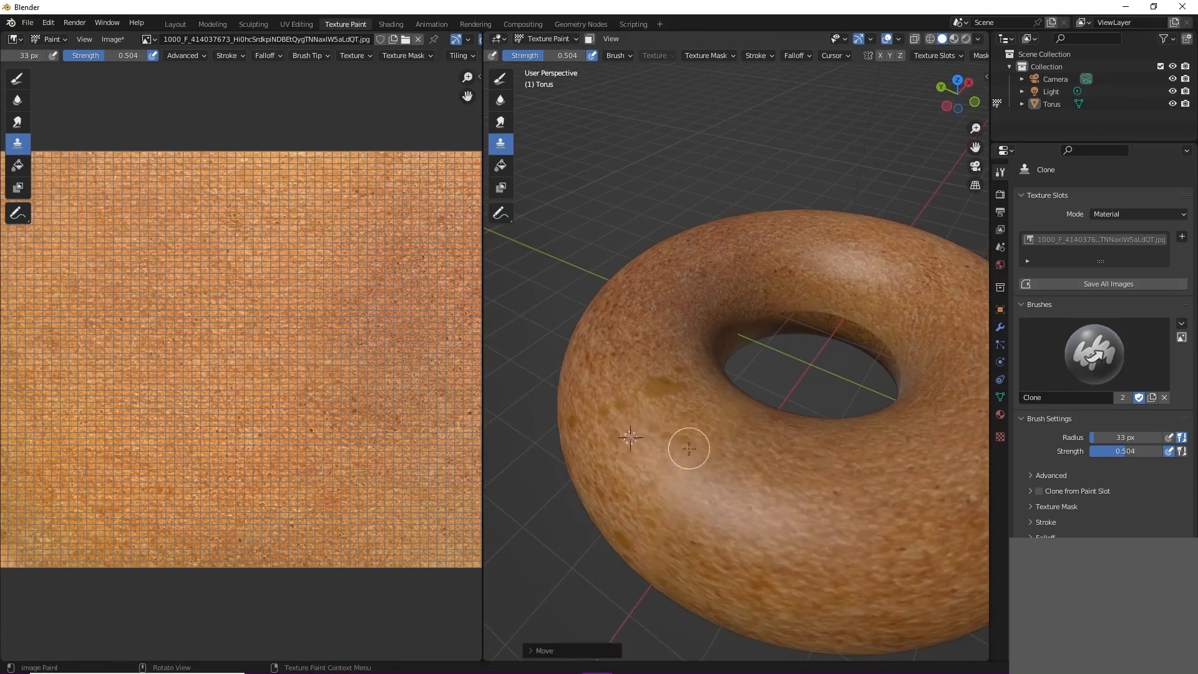
{"action": "mouse_move", "coordinate": [656, 490]}
{"action": "middle_mouse_down"}
{"action": "mouse_move", "coordinate": [682, 485]}
{"action": "mouse_move", "coordinate": [659, 440]}
{"action": "mouse_move", "coordinate": [842, 348]}
{"action": "middle_mouse_up"}
{"action": "scroll", "coordinate": [745, 349], "scroll_direction": "up", "scroll_amount": 4}
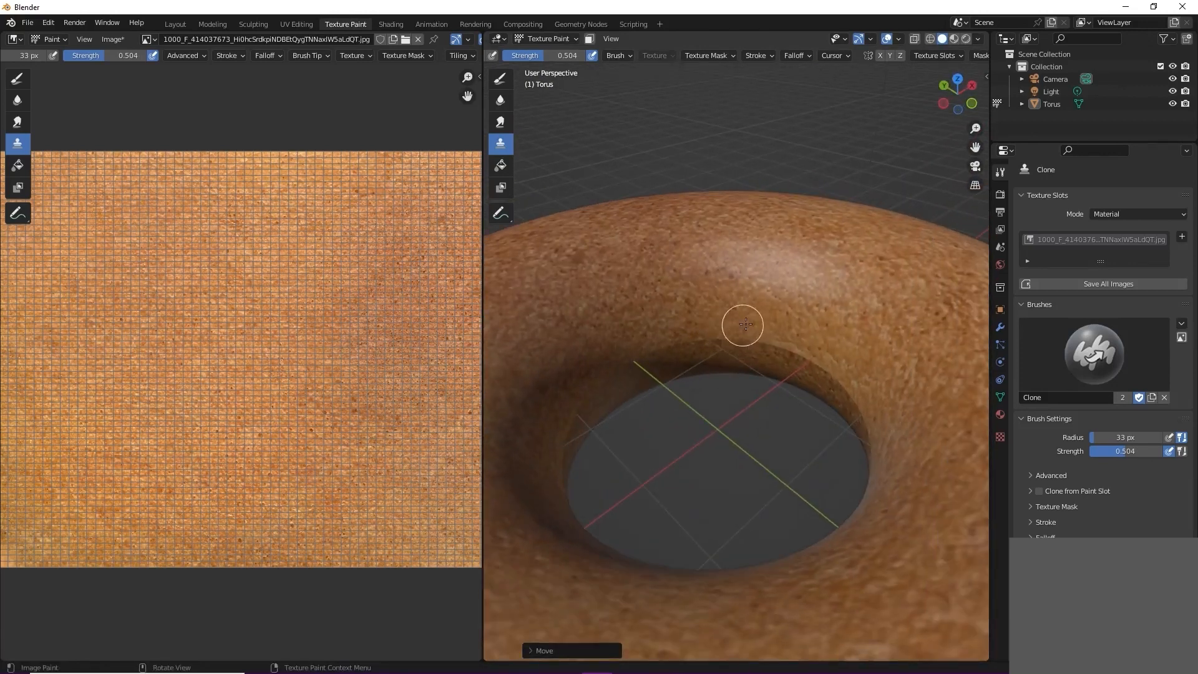
Step: Clone-paint over the seam on the torus's inner ring and set the brush radius to 101 px
{"action": "key", "text": "f"}
{"action": "left_click", "coordinate": [819, 358]}
{"action": "mouse_move", "coordinate": [776, 366]}
{"action": "middle_mouse_down"}
{"action": "mouse_move", "coordinate": [685, 380]}
{"action": "mouse_move", "coordinate": [650, 418]}
{"action": "mouse_move", "coordinate": [669, 441]}
{"action": "middle_mouse_up"}
{"action": "key", "text": "f"}
{"action": "left_click", "coordinate": [713, 488]}
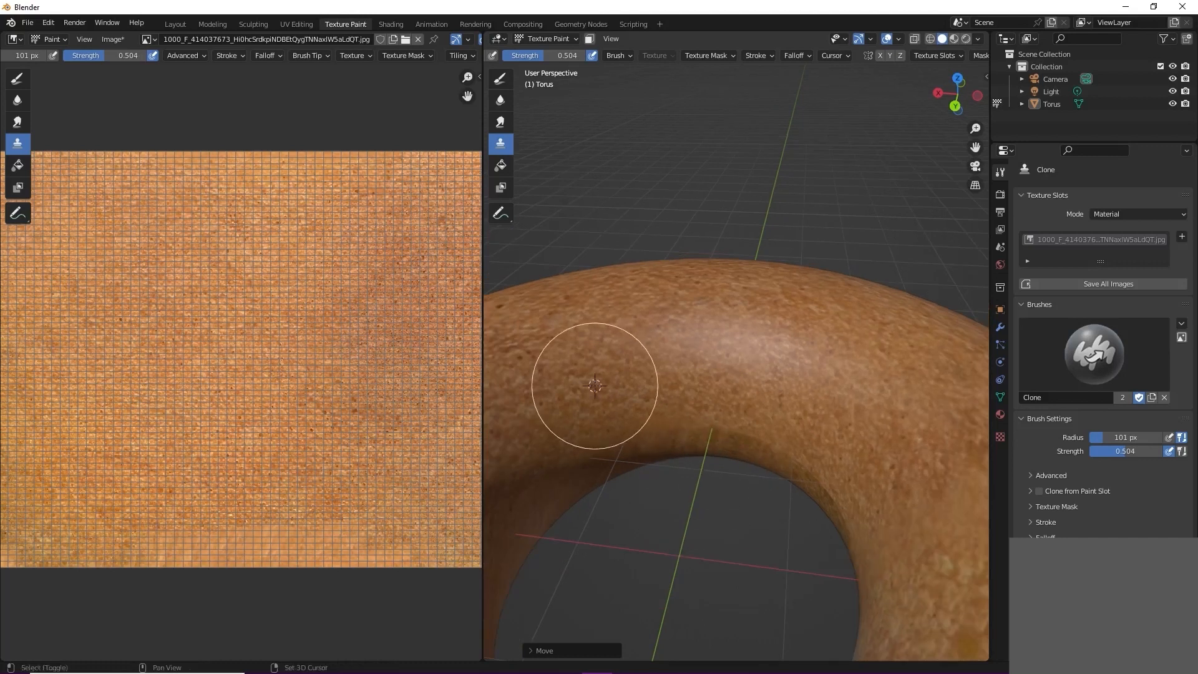
Step: Continue retouching the inner ring, set the Clone brush radius to 55 px and place a new clone source above the hole
{"action": "middle_click_drag", "start_coordinate": [736, 455], "coordinate": [793, 441]}
{"action": "mouse_move", "coordinate": [717, 436]}
{"action": "middle_mouse_down"}
{"action": "mouse_move", "coordinate": [668, 486]}
{"action": "mouse_move", "coordinate": [774, 371]}
{"action": "middle_mouse_up"}
{"action": "key", "text": "f"}
{"action": "left_click", "coordinate": [750, 378]}
{"action": "left_click", "coordinate": [749, 338], "text": "ctrl"}
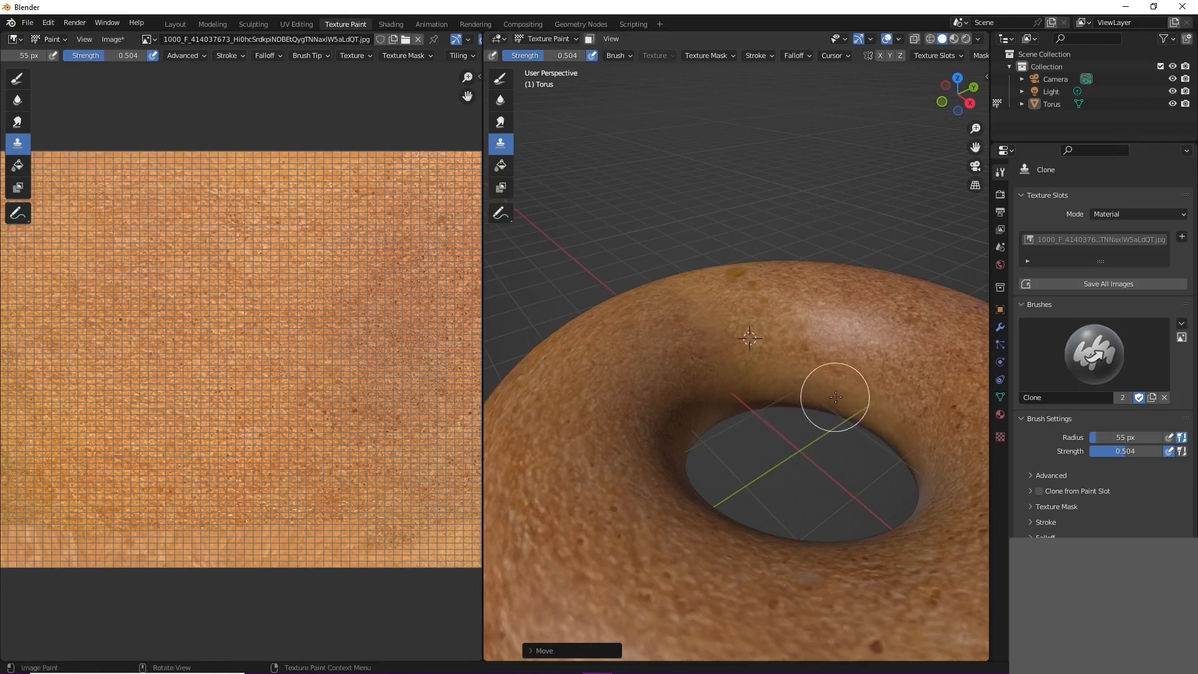
Step: Inspect the retouched torus from several sides in Solid and Rendered shading
{"action": "middle_click_drag", "start_coordinate": [776, 388], "coordinate": [923, 429]}
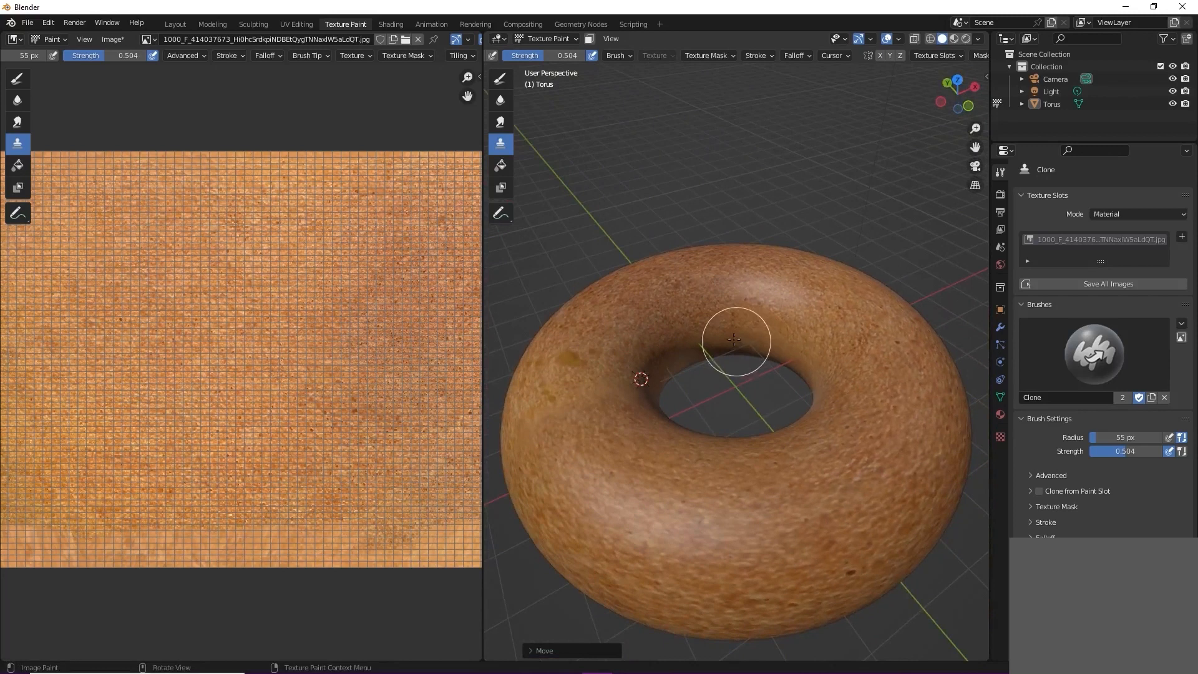
{"action": "scroll", "coordinate": [739, 409], "scroll_direction": "up", "scroll_amount": 2}
{"action": "middle_click_drag", "start_coordinate": [736, 411], "coordinate": [899, 361]}
{"action": "scroll", "coordinate": [889, 368], "scroll_direction": "down", "scroll_amount": 6}
{"action": "mouse_move", "coordinate": [843, 404]}
{"action": "middle_mouse_down"}
{"action": "mouse_move", "coordinate": [766, 434]}
{"action": "mouse_move", "coordinate": [722, 414]}
{"action": "mouse_move", "coordinate": [757, 418]}
{"action": "mouse_move", "coordinate": [743, 420]}
{"action": "middle_mouse_up"}
{"action": "scroll", "coordinate": [722, 415], "scroll_direction": "up", "scroll_amount": 4}
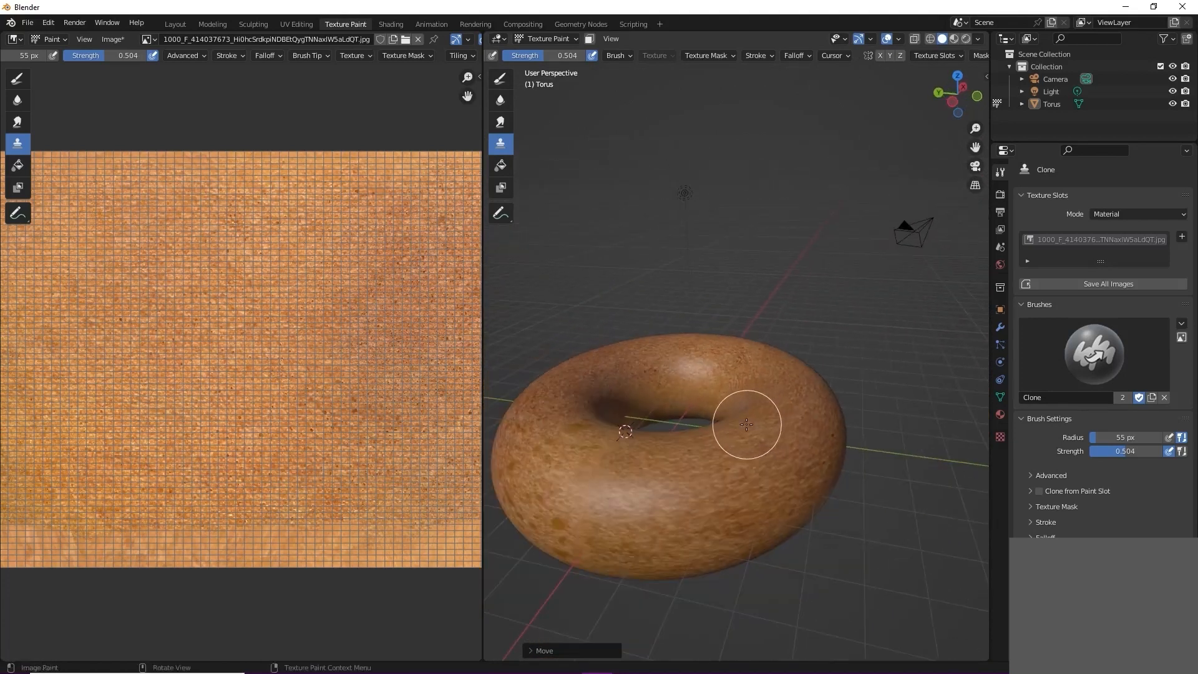
{"action": "key", "text": "z"}
{"action": "left_click", "coordinate": [749, 380]}
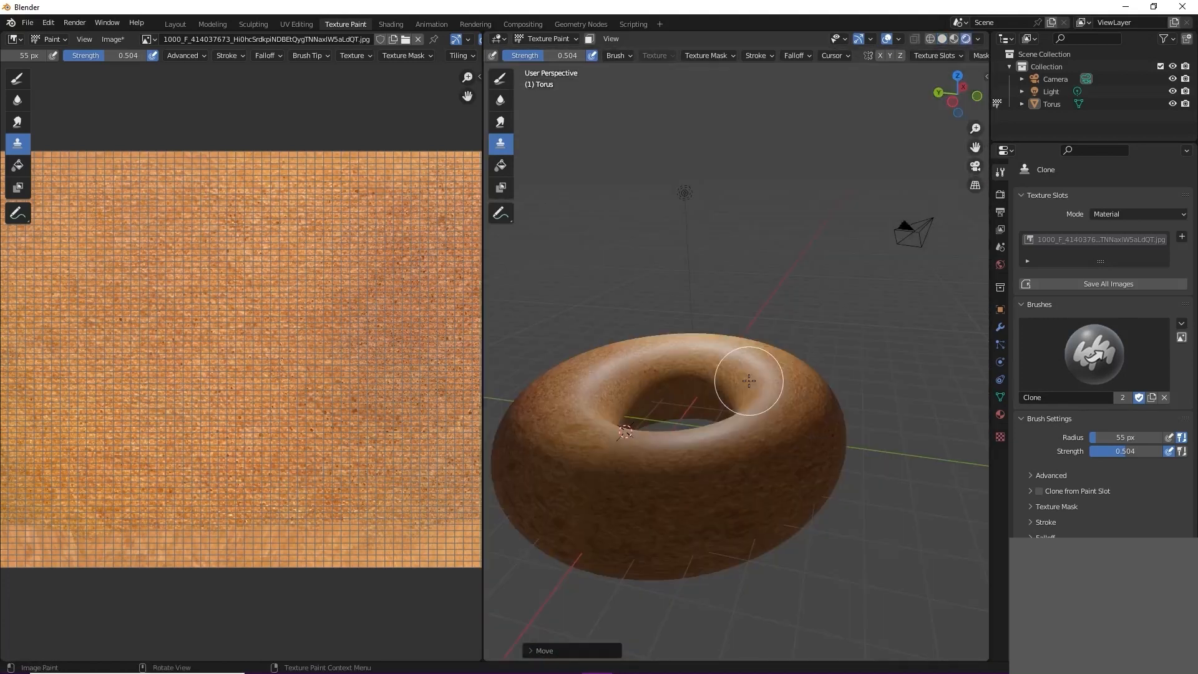
{"action": "scroll", "coordinate": [749, 381], "scroll_direction": "down", "scroll_amount": 2}
{"action": "mouse_move", "coordinate": [701, 414]}
{"action": "middle_mouse_down"}
{"action": "mouse_move", "coordinate": [697, 440]}
{"action": "mouse_move", "coordinate": [646, 491]}
{"action": "mouse_move", "coordinate": [530, 425]}
{"action": "middle_mouse_up"}
{"action": "scroll", "coordinate": [752, 414], "scroll_direction": "up", "scroll_amount": 3}
{"action": "scroll", "coordinate": [751, 413], "scroll_direction": "up", "scroll_amount": 2}
Step: Compare the torus's crust in Material Preview and Rendered shading
{"action": "key", "text": "z"}
{"action": "left_click", "coordinate": [749, 467]}
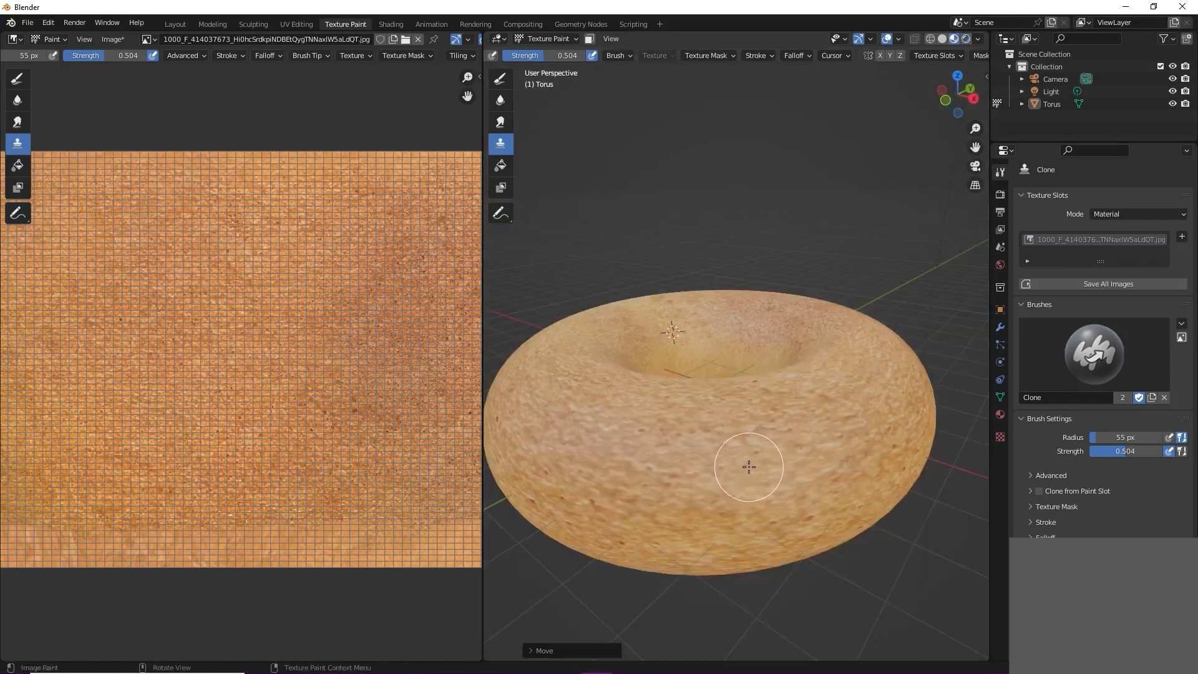
{"action": "mouse_move", "coordinate": [643, 426]}
{"action": "middle_mouse_down"}
{"action": "mouse_move", "coordinate": [701, 452]}
{"action": "mouse_move", "coordinate": [754, 441]}
{"action": "middle_mouse_up"}
{"action": "scroll", "coordinate": [743, 438], "scroll_direction": "down", "scroll_amount": 4}
{"action": "key", "text": "z"}
{"action": "left_click", "coordinate": [719, 396]}
{"action": "mouse_move", "coordinate": [660, 408]}
{"action": "middle_mouse_down"}
{"action": "mouse_move", "coordinate": [714, 395]}
{"action": "mouse_move", "coordinate": [678, 415]}
{"action": "middle_mouse_up"}
{"action": "scroll", "coordinate": [696, 393], "scroll_direction": "up", "scroll_amount": 5}
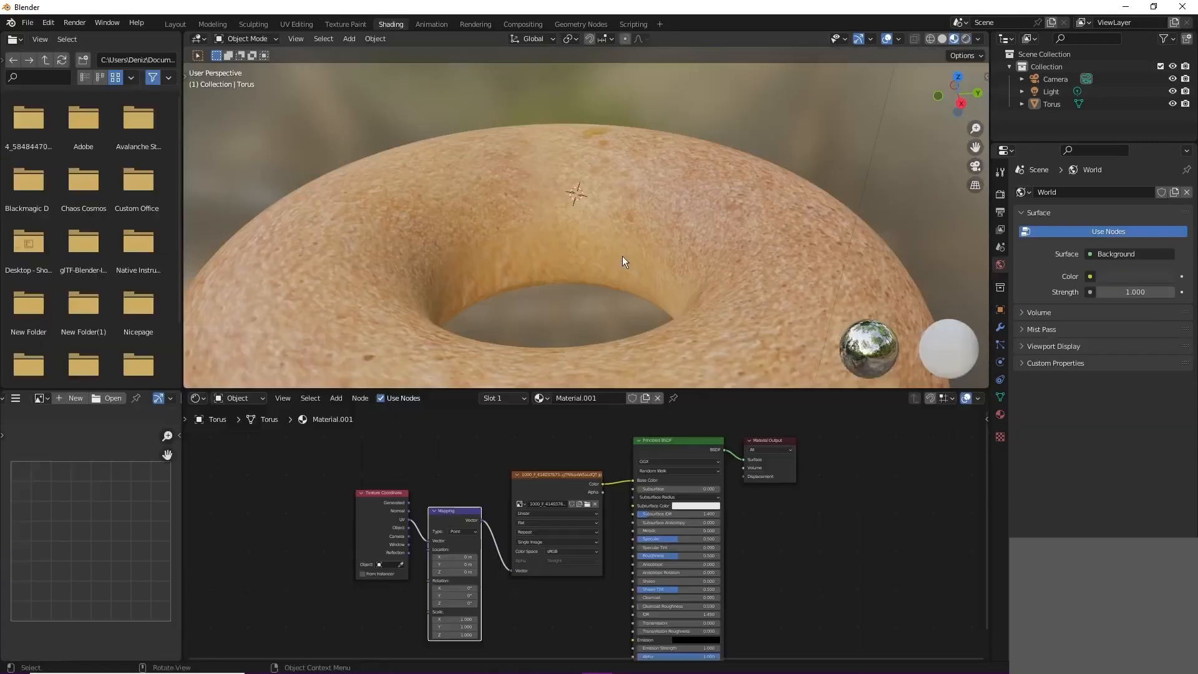
{"action": "scroll", "coordinate": [623, 256], "scroll_direction": "down", "scroll_amount": 4}
Step: Examine the torus and its material nodes in the Shading workspace
{"action": "middle_click_drag", "start_coordinate": [613, 279], "coordinate": [489, 297]}
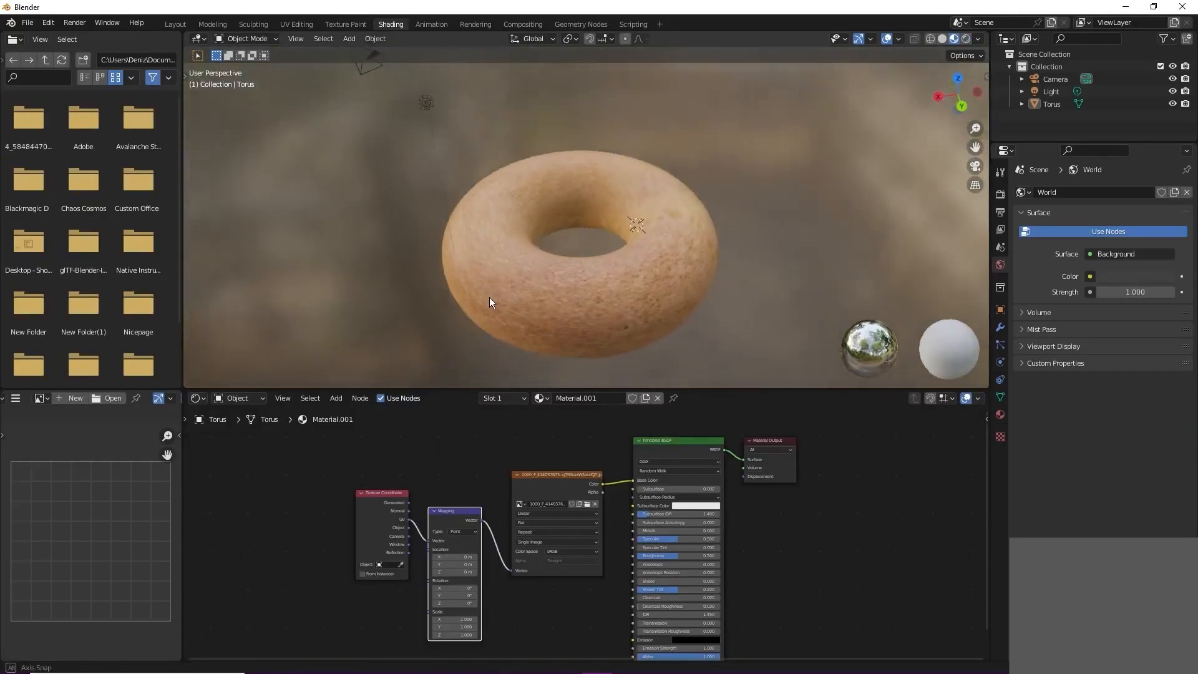
{"action": "scroll", "coordinate": [503, 294], "scroll_direction": "up", "scroll_amount": 3}
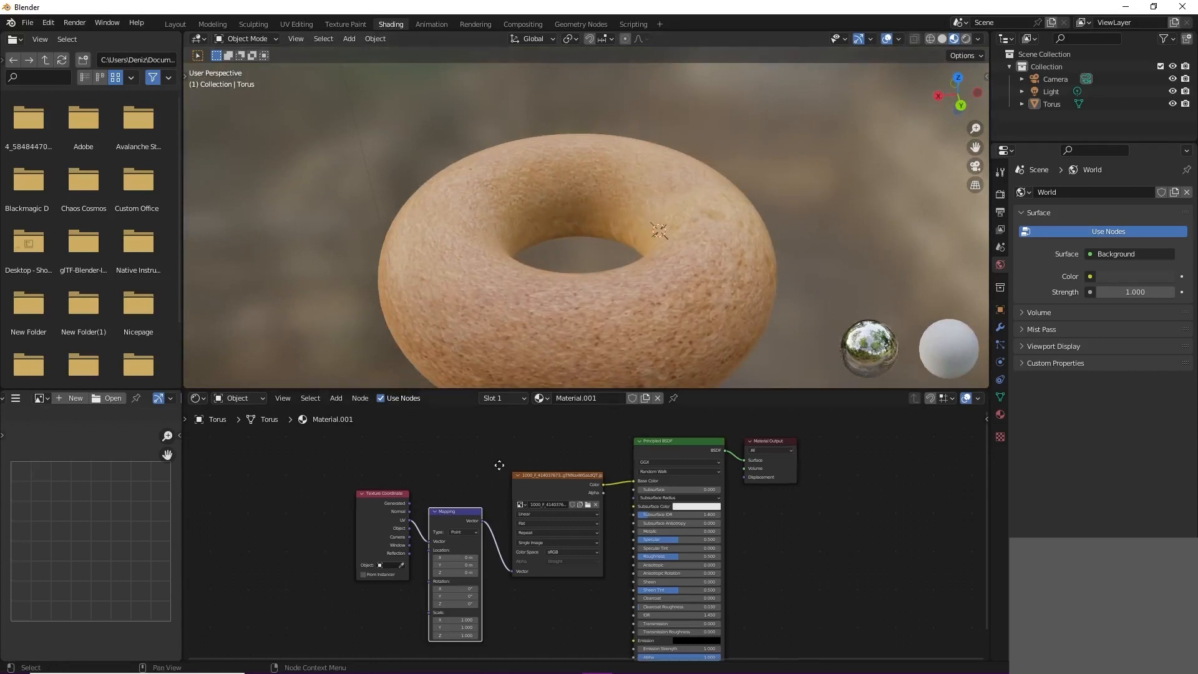
{"action": "middle_click_drag", "start_coordinate": [502, 468], "coordinate": [530, 435]}
{"action": "scroll", "coordinate": [508, 466], "scroll_direction": "up", "scroll_amount": 1}
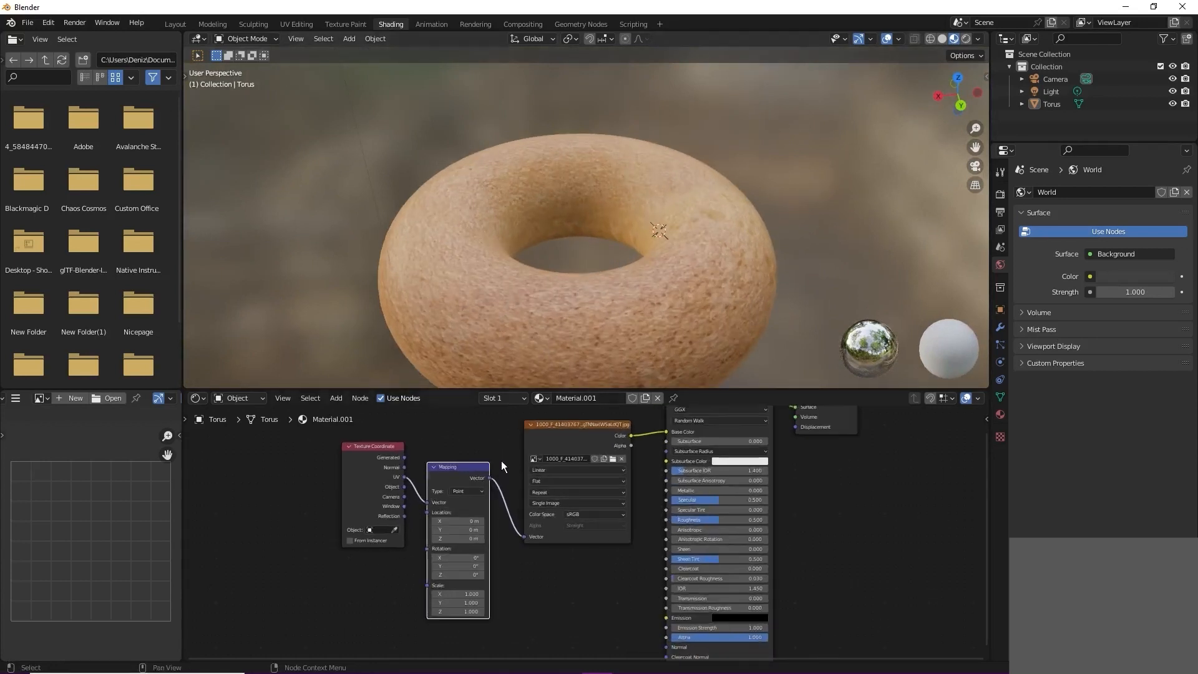
{"action": "middle_click_drag", "start_coordinate": [579, 339], "coordinate": [578, 321]}
{"action": "scroll", "coordinate": [580, 321], "scroll_direction": "down", "scroll_amount": 1}
{"action": "scroll", "coordinate": [586, 538], "scroll_direction": "up", "scroll_amount": 1}
{"action": "mouse_move", "coordinate": [455, 598]}
{"action": "left_mouse_down"}
{"action": "mouse_move", "coordinate": [505, 598]}
{"action": "mouse_move", "coordinate": [440, 598]}
{"action": "mouse_move", "coordinate": [452, 598]}
{"action": "left_mouse_up"}
{"action": "mouse_move", "coordinate": [504, 344]}
{"action": "middle_mouse_down"}
{"action": "mouse_move", "coordinate": [521, 373]}
{"action": "mouse_move", "coordinate": [557, 384]}
{"action": "mouse_move", "coordinate": [441, 376]}
{"action": "mouse_move", "coordinate": [388, 345]}
{"action": "mouse_move", "coordinate": [608, 313]}
{"action": "mouse_move", "coordinate": [543, 249]}
{"action": "mouse_move", "coordinate": [629, 299]}
{"action": "mouse_move", "coordinate": [735, 396]}
{"action": "mouse_move", "coordinate": [650, 401]}
{"action": "mouse_move", "coordinate": [702, 424]}
{"action": "mouse_move", "coordinate": [690, 430]}
{"action": "mouse_move", "coordinate": [681, 405]}
{"action": "middle_mouse_up"}
{"action": "scroll", "coordinate": [629, 299], "scroll_direction": "down", "scroll_amount": 2}
Step: Return to the Texture Paint workspace and show the torus from the side in Material Preview shading
{"action": "left_click", "coordinate": [343, 25]}
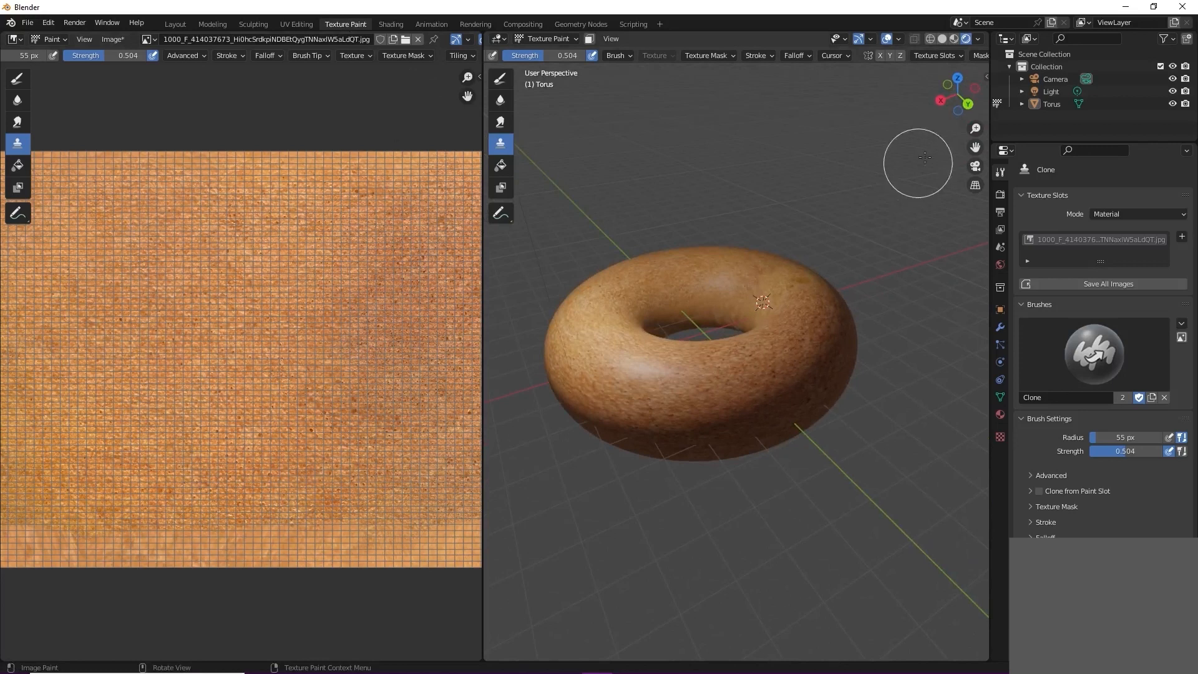
{"action": "key", "text": "z"}
{"action": "left_click", "coordinate": [757, 331]}
{"action": "mouse_move", "coordinate": [776, 348]}
{"action": "middle_mouse_down"}
{"action": "mouse_move", "coordinate": [758, 374]}
{"action": "mouse_move", "coordinate": [740, 361]}
{"action": "middle_mouse_up"}
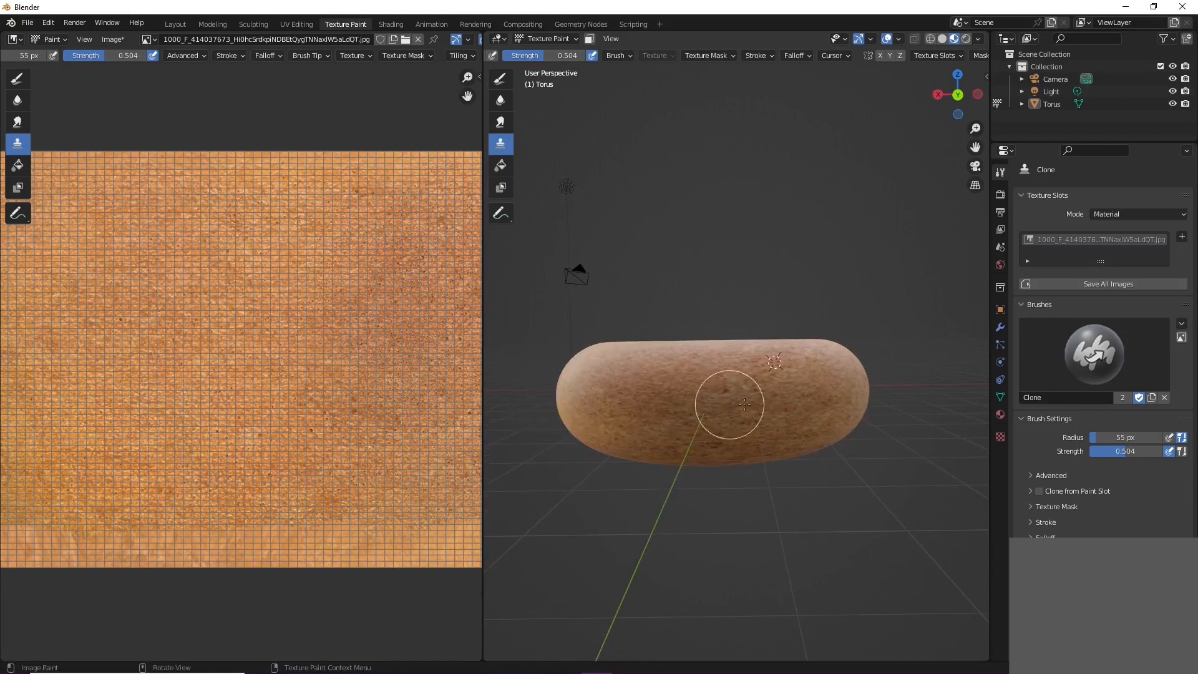
{"action": "scroll", "coordinate": [804, 446], "scroll_direction": "up", "scroll_amount": 1}
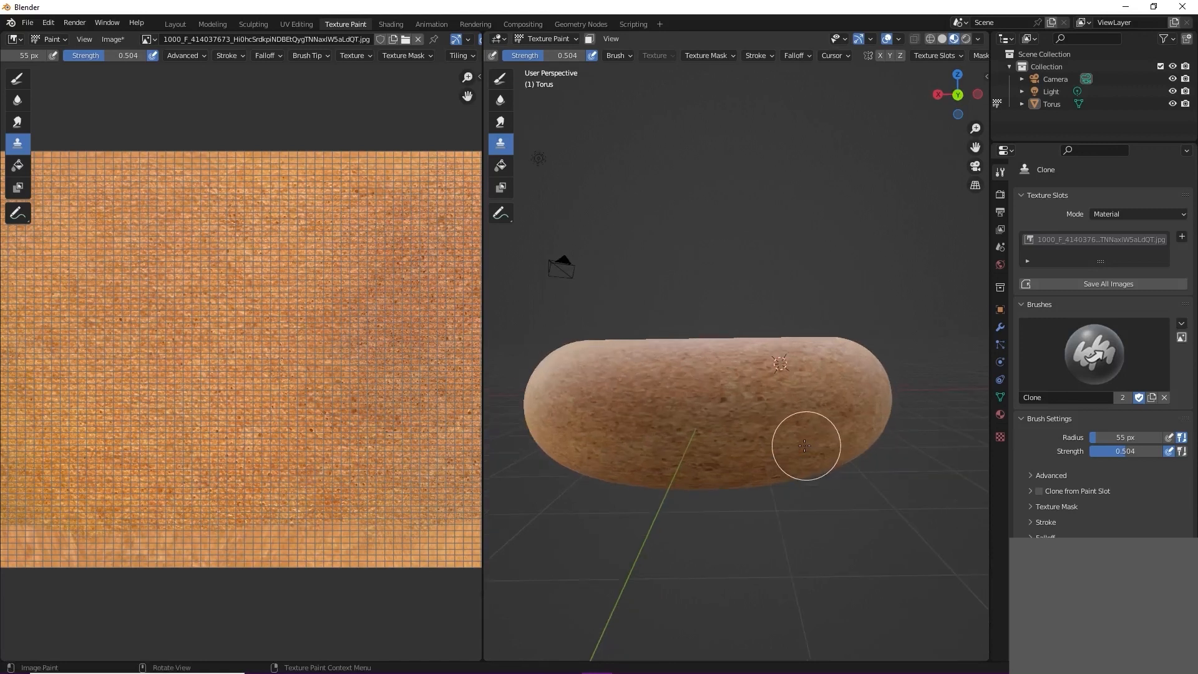
{"action": "key", "text": "f"}
{"action": "left_click", "coordinate": [758, 435]}
Step: Choose the Draw brush with a 45 px radius and 0.341 strength and try a light stroke around the torus's middle
{"action": "left_click", "coordinate": [500, 80]}
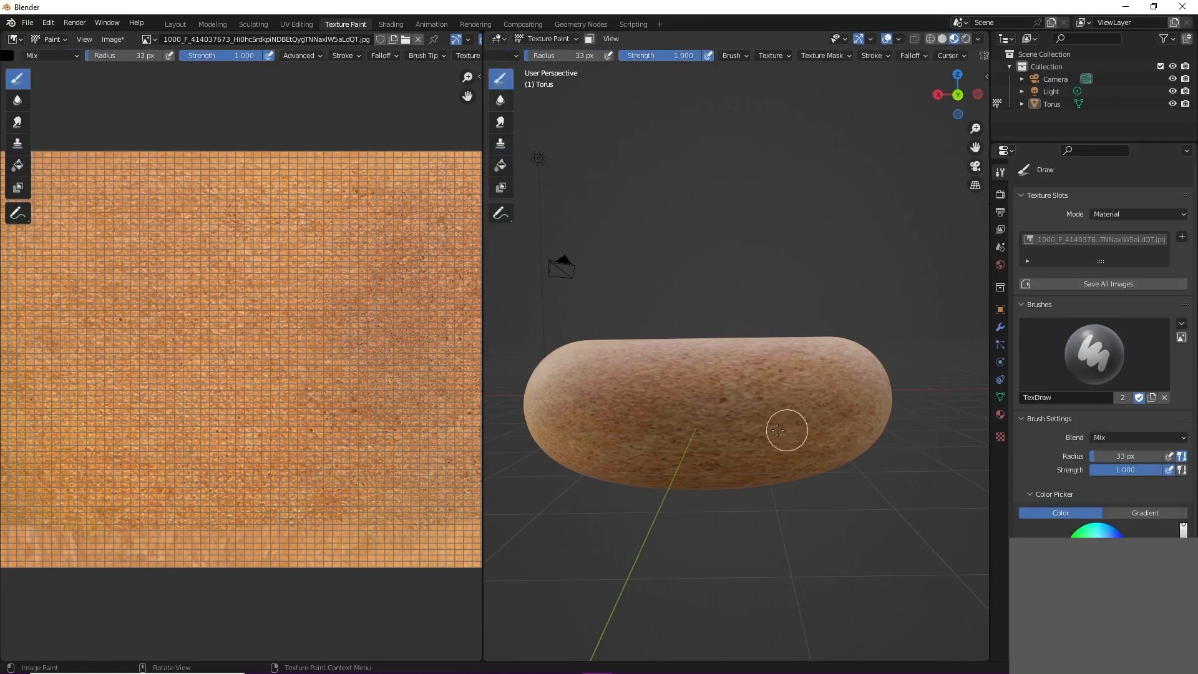
{"action": "key", "text": "f"}
{"action": "left_click", "coordinate": [846, 488]}
{"action": "key", "text": "shift+f"}
{"action": "left_click", "coordinate": [725, 420]}
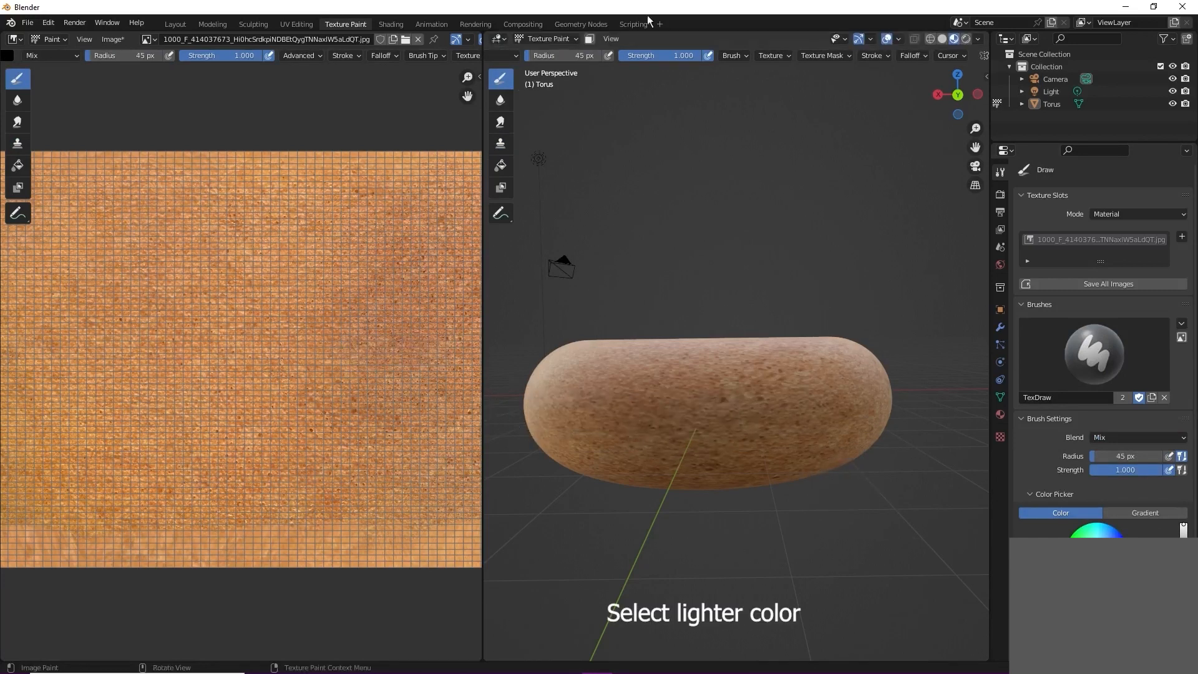
{"action": "left_click_drag", "start_coordinate": [536, 403], "coordinate": [922, 407]}
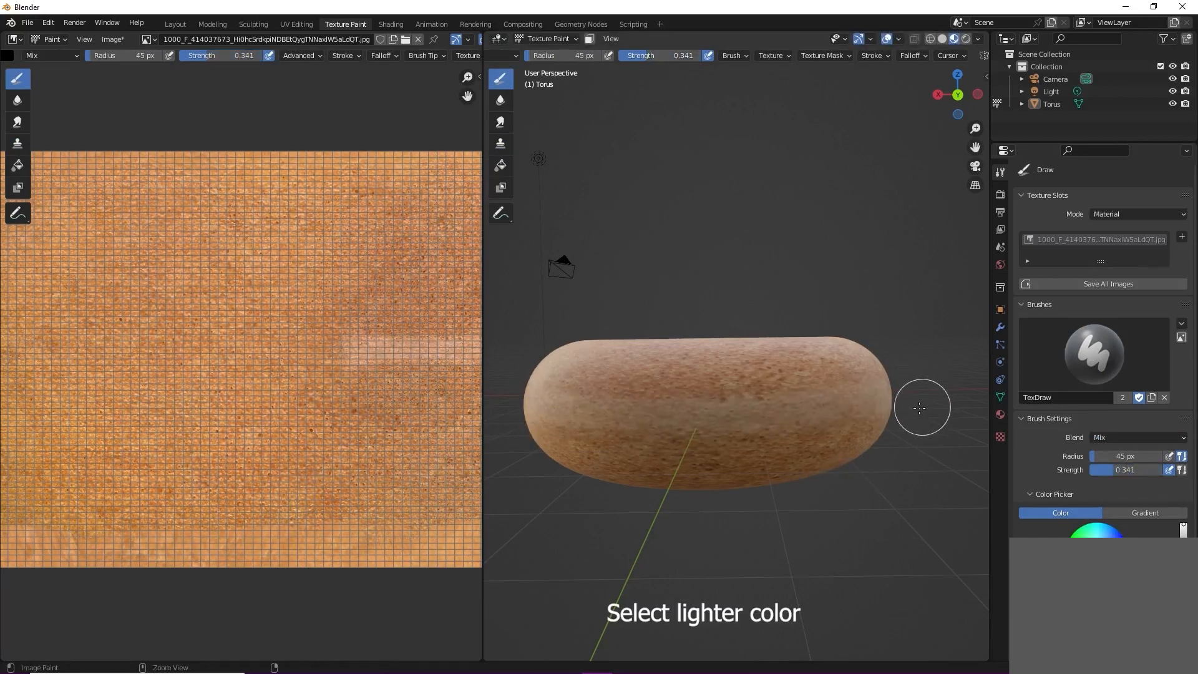
{"action": "key", "text": "ctrl+z"}
Step: Set the Draw brush to a 46 px radius and 0.170 strength and paint a light band along the torus's outer side
{"action": "key", "text": "f"}
{"action": "left_click", "coordinate": [801, 433]}
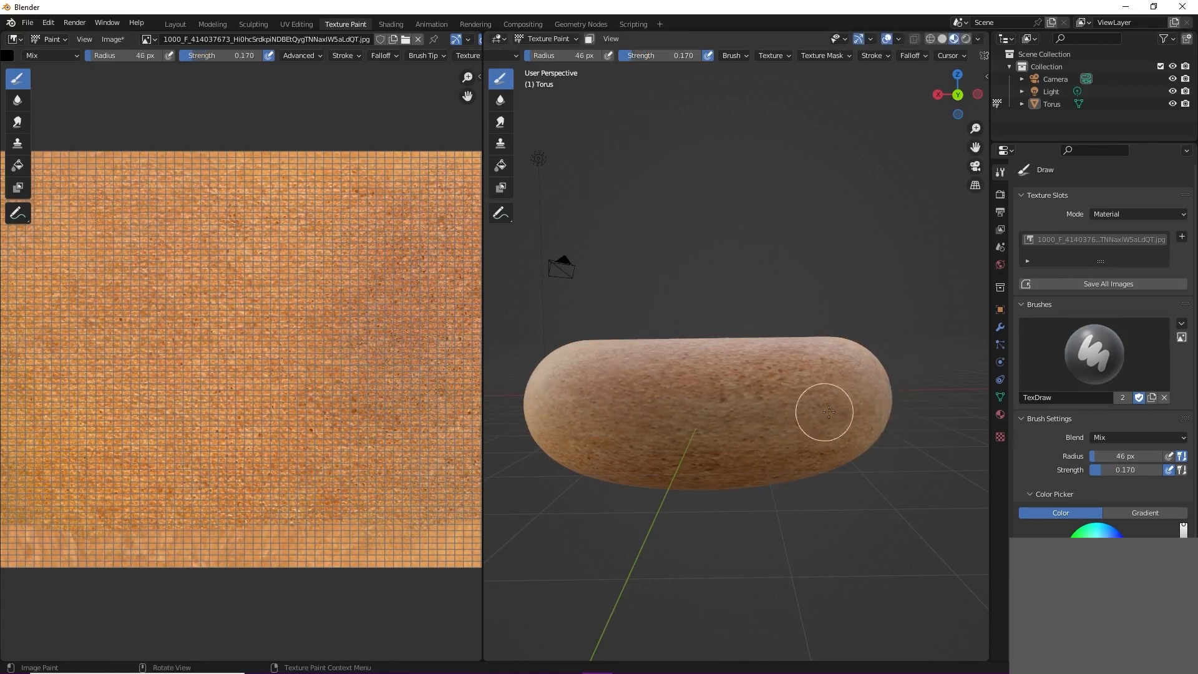
{"action": "middle_click_drag", "start_coordinate": [828, 412], "coordinate": [730, 430]}
{"action": "middle_click_drag", "start_coordinate": [903, 381], "coordinate": [786, 423]}
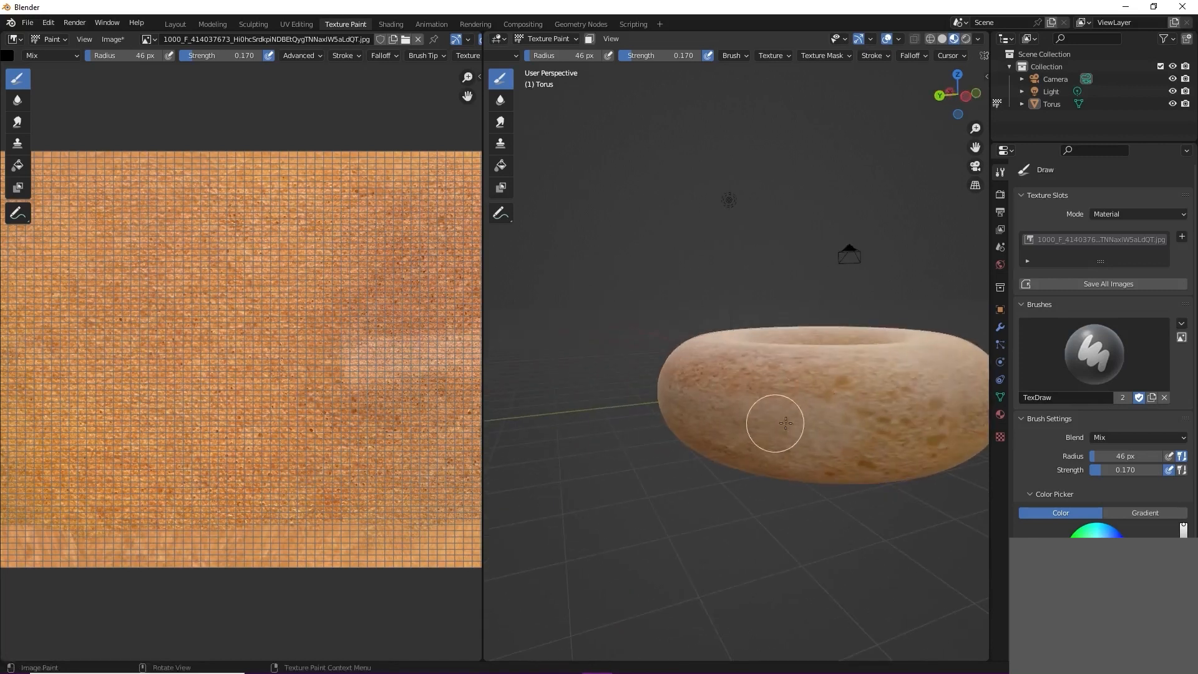
{"action": "scroll", "coordinate": [313, 388], "scroll_direction": "down", "scroll_amount": 2}
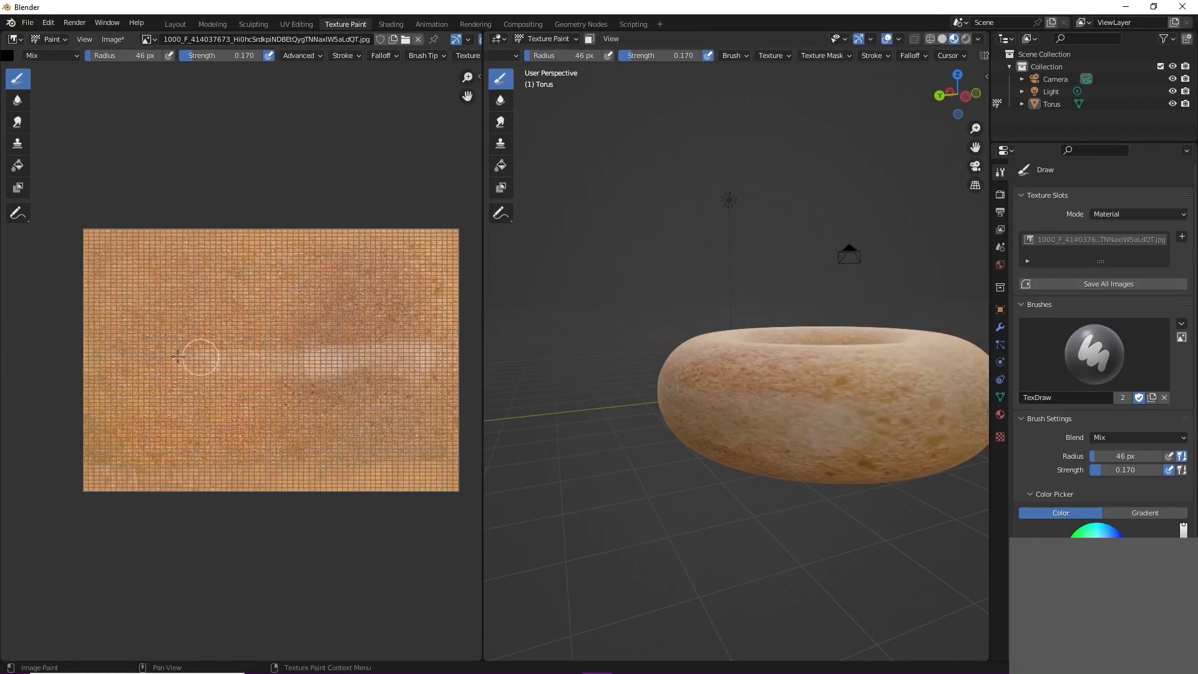
Step: Continue the light band around the remaining outer side of the torus
{"action": "mouse_move", "coordinate": [770, 433]}
{"action": "middle_mouse_down"}
{"action": "mouse_move", "coordinate": [810, 423]}
{"action": "mouse_move", "coordinate": [711, 406]}
{"action": "mouse_move", "coordinate": [864, 393]}
{"action": "middle_mouse_up"}
{"action": "middle_click_drag", "start_coordinate": [715, 409], "coordinate": [866, 405]}
{"action": "scroll", "coordinate": [689, 425], "scroll_direction": "up", "scroll_amount": 1}
{"action": "key", "text": "f"}
{"action": "left_click", "coordinate": [675, 425]}
{"action": "middle_click_drag", "start_coordinate": [646, 426], "coordinate": [720, 447]}
{"action": "scroll", "coordinate": [712, 429], "scroll_direction": "up", "scroll_amount": 2}
{"action": "scroll", "coordinate": [667, 473], "scroll_direction": "down", "scroll_amount": 4}
{"action": "mouse_move", "coordinate": [666, 474]}
{"action": "middle_mouse_down"}
{"action": "mouse_move", "coordinate": [618, 415]}
{"action": "mouse_move", "coordinate": [589, 406]}
{"action": "mouse_move", "coordinate": [746, 477]}
{"action": "mouse_move", "coordinate": [739, 440]}
{"action": "middle_mouse_up"}
Step: Check the painted band on the torus in the Layout workspace and return to Texture Paint
{"action": "left_click", "coordinate": [175, 23]}
{"action": "key", "text": "z"}
{"action": "left_click", "coordinate": [572, 376]}
{"action": "mouse_move", "coordinate": [572, 378]}
{"action": "middle_mouse_down"}
{"action": "mouse_move", "coordinate": [319, 332]}
{"action": "mouse_move", "coordinate": [601, 333]}
{"action": "mouse_move", "coordinate": [591, 356]}
{"action": "middle_mouse_up"}
{"action": "left_click", "coordinate": [347, 24]}
Step: Complete the light band around the torus's outer side, reducing the Draw brush radius to 32 px
{"action": "mouse_move", "coordinate": [633, 412]}
{"action": "middle_mouse_down"}
{"action": "mouse_move", "coordinate": [803, 451]}
{"action": "mouse_move", "coordinate": [809, 423]}
{"action": "middle_mouse_up"}
{"action": "key", "text": "f"}
{"action": "left_click", "coordinate": [758, 433]}
{"action": "scroll", "coordinate": [803, 451], "scroll_direction": "down", "scroll_amount": 1}
{"action": "mouse_move", "coordinate": [641, 392]}
{"action": "middle_mouse_down"}
{"action": "mouse_move", "coordinate": [824, 377]}
{"action": "mouse_move", "coordinate": [590, 406]}
{"action": "mouse_move", "coordinate": [660, 403]}
{"action": "mouse_move", "coordinate": [594, 429]}
{"action": "mouse_move", "coordinate": [768, 455]}
{"action": "middle_mouse_up"}
{"action": "key", "text": "f"}
{"action": "left_click", "coordinate": [594, 420]}
{"action": "key", "text": "f"}
{"action": "left_click", "coordinate": [958, 535]}
{"action": "mouse_move", "coordinate": [684, 463]}
{"action": "middle_mouse_down"}
{"action": "mouse_move", "coordinate": [701, 420]}
{"action": "mouse_move", "coordinate": [748, 424]}
{"action": "mouse_move", "coordinate": [752, 398]}
{"action": "mouse_move", "coordinate": [736, 395]}
{"action": "mouse_move", "coordinate": [665, 442]}
{"action": "mouse_move", "coordinate": [736, 468]}
{"action": "middle_mouse_up"}
{"action": "middle_click_drag", "start_coordinate": [538, 432], "coordinate": [929, 418]}
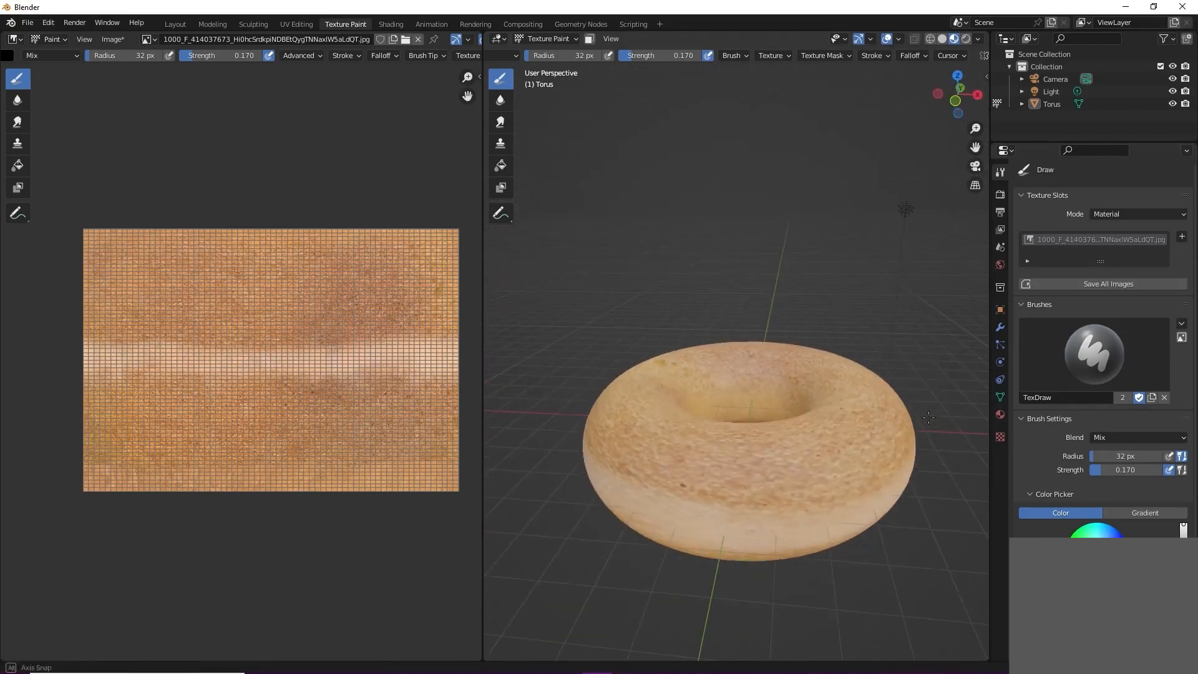
Step: Open the Sculpting workspace and show the torus from the side in Material Preview shading
{"action": "left_click", "coordinate": [256, 25]}
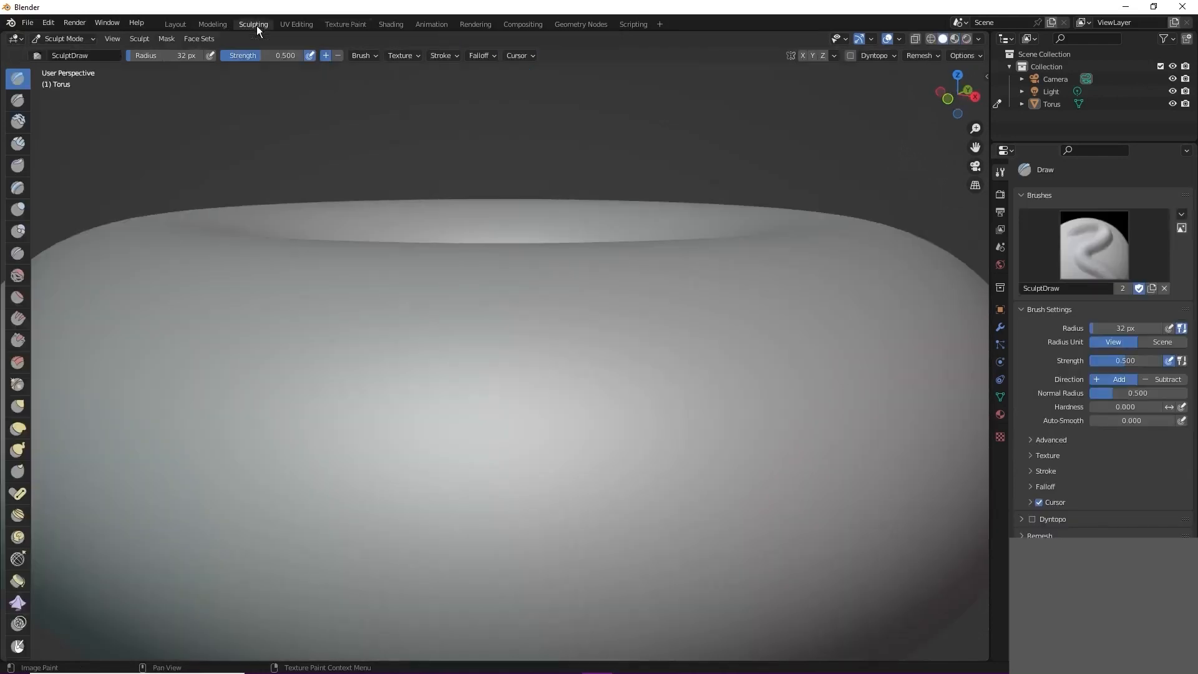
{"action": "key", "text": "z"}
{"action": "left_click", "coordinate": [456, 405]}
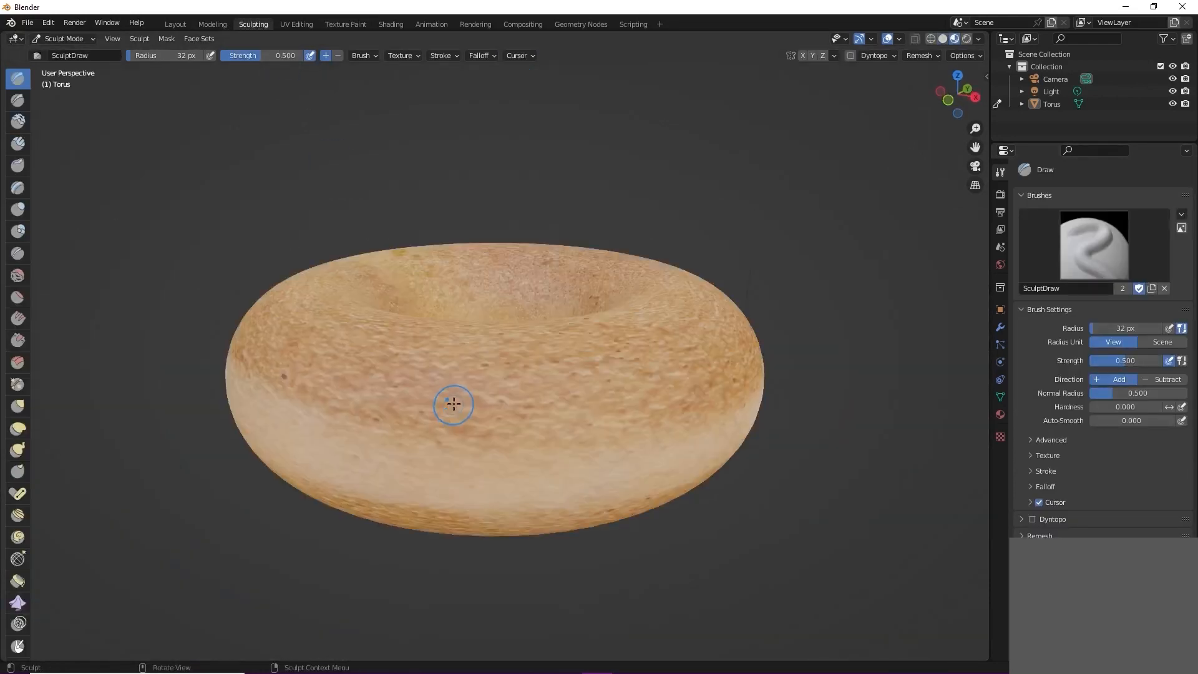
{"action": "scroll", "coordinate": [562, 427], "scroll_direction": "down", "scroll_amount": 4}
{"action": "middle_click_drag", "start_coordinate": [563, 427], "coordinate": [568, 381]}
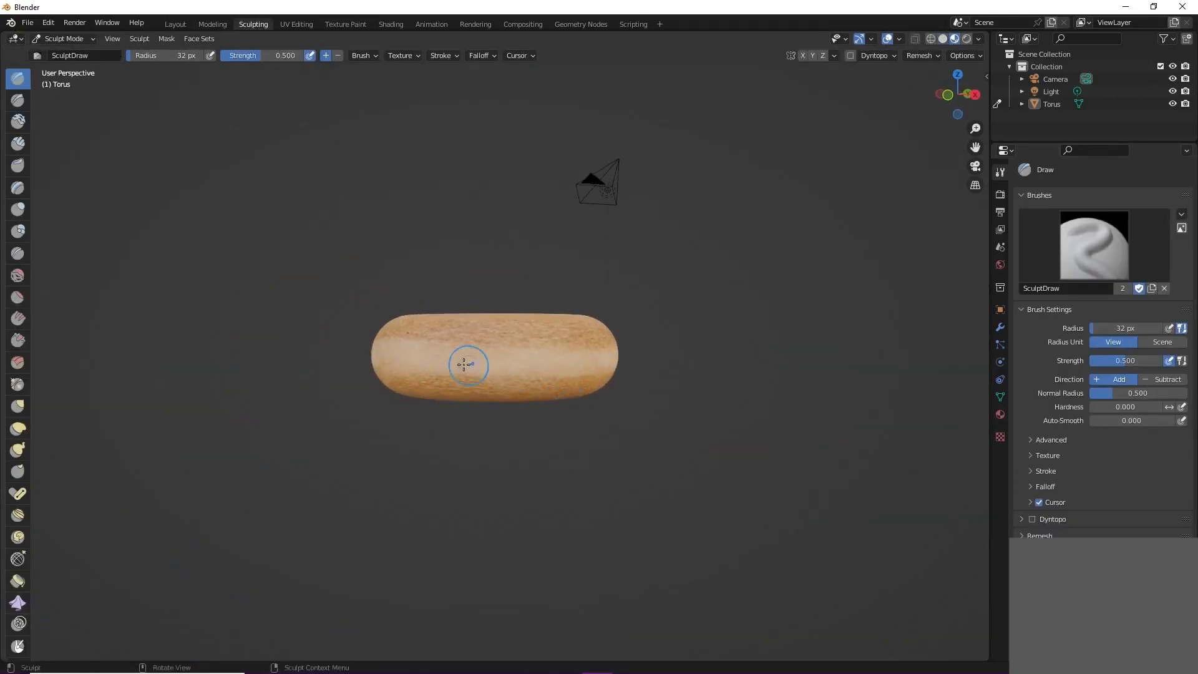
{"action": "scroll", "coordinate": [406, 361], "scroll_direction": "up", "scroll_amount": 2}
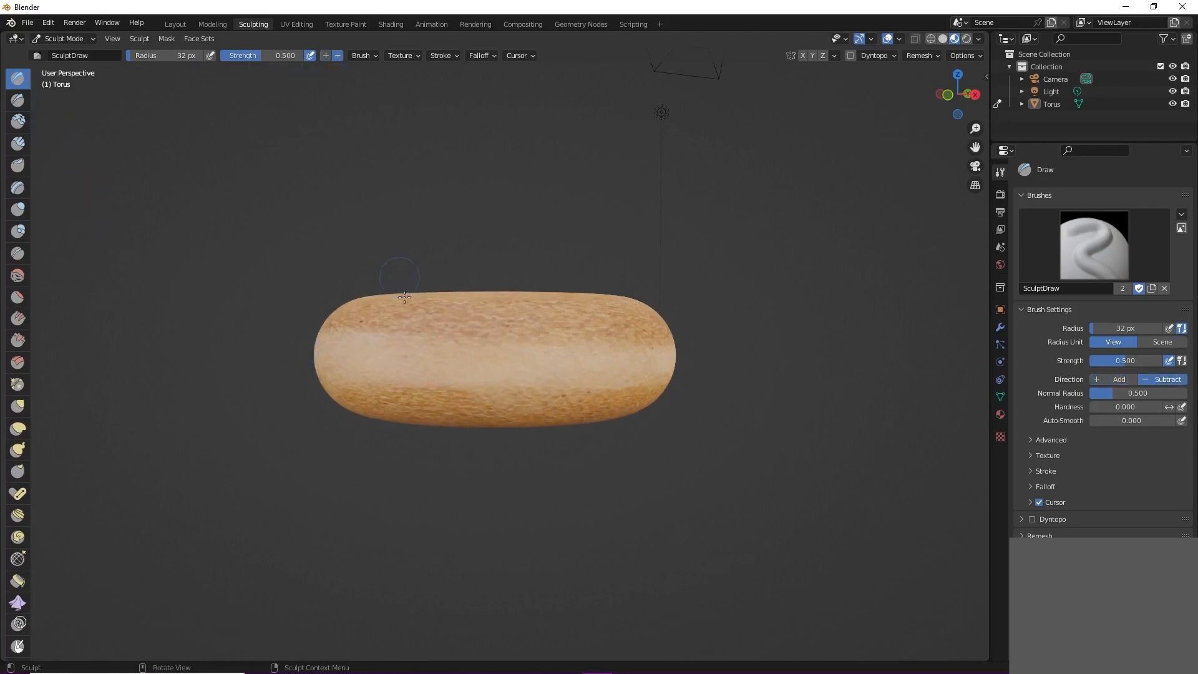
Step: Carve a groove along the torus's light band with the Draw sculpt brush subtracting at a 30 px radius
{"action": "key", "text": "bracketright"}
{"action": "key", "text": "bracketright"}
{"action": "key", "text": "bracketright"}
{"action": "left_click_drag", "start_coordinate": [518, 369], "coordinate": [534, 369]}
{"action": "key", "text": "f"}
{"action": "left_click", "coordinate": [527, 369]}
{"action": "left_click_drag", "start_coordinate": [314, 359], "coordinate": [315, 359]}
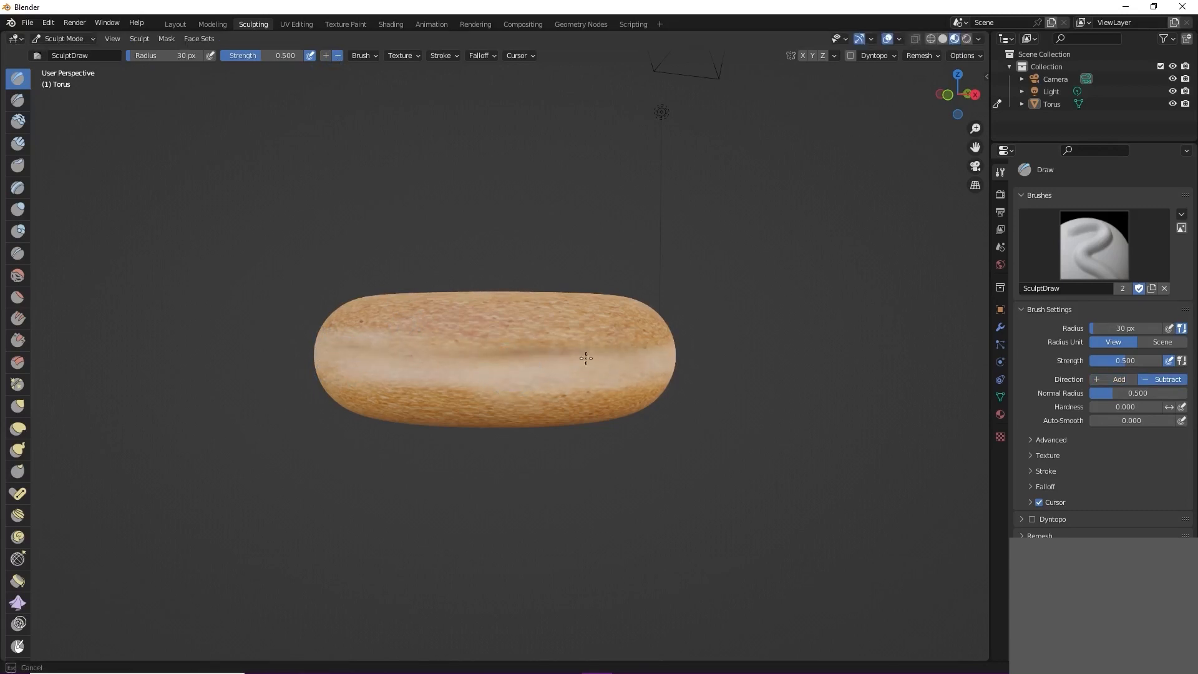
Step: Set the sculpt brush to a 46 px radius and 0.233 strength and carve the groove around the rest of the torus
{"action": "scroll", "coordinate": [662, 350], "scroll_direction": "down", "scroll_amount": 2}
{"action": "key", "text": "f"}
{"action": "middle_click_drag", "start_coordinate": [649, 359], "coordinate": [472, 390]}
{"action": "middle_click_drag", "start_coordinate": [486, 446], "coordinate": [329, 391]}
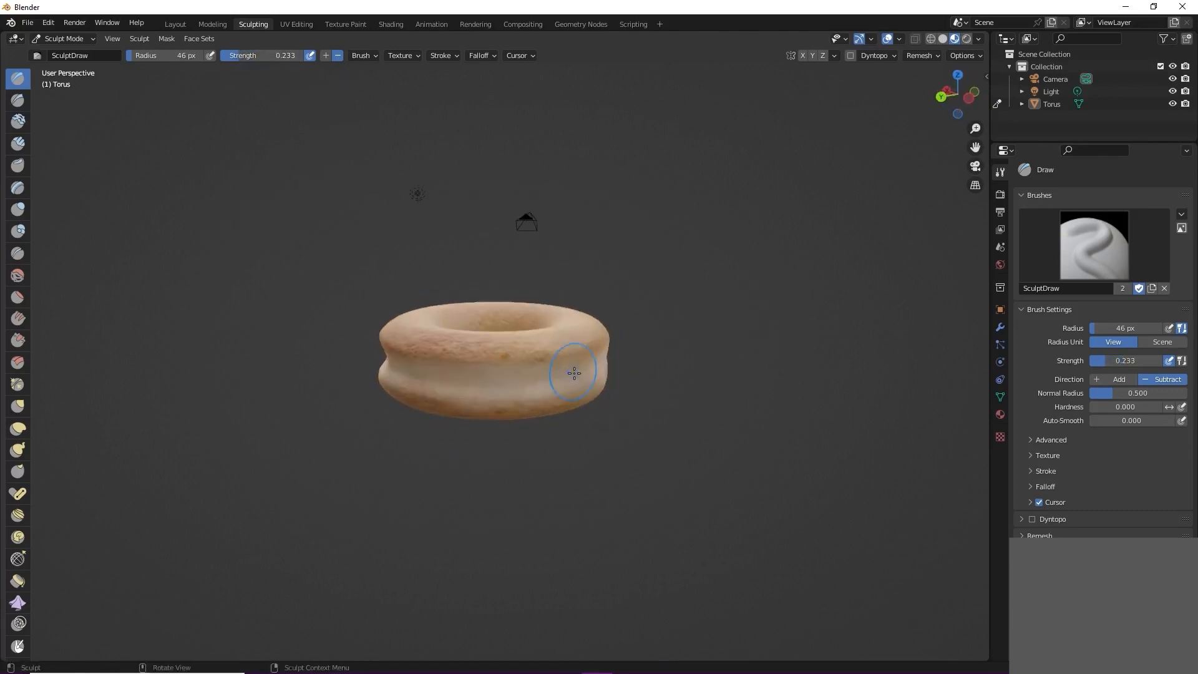
{"action": "middle_click_drag", "start_coordinate": [640, 366], "coordinate": [469, 368]}
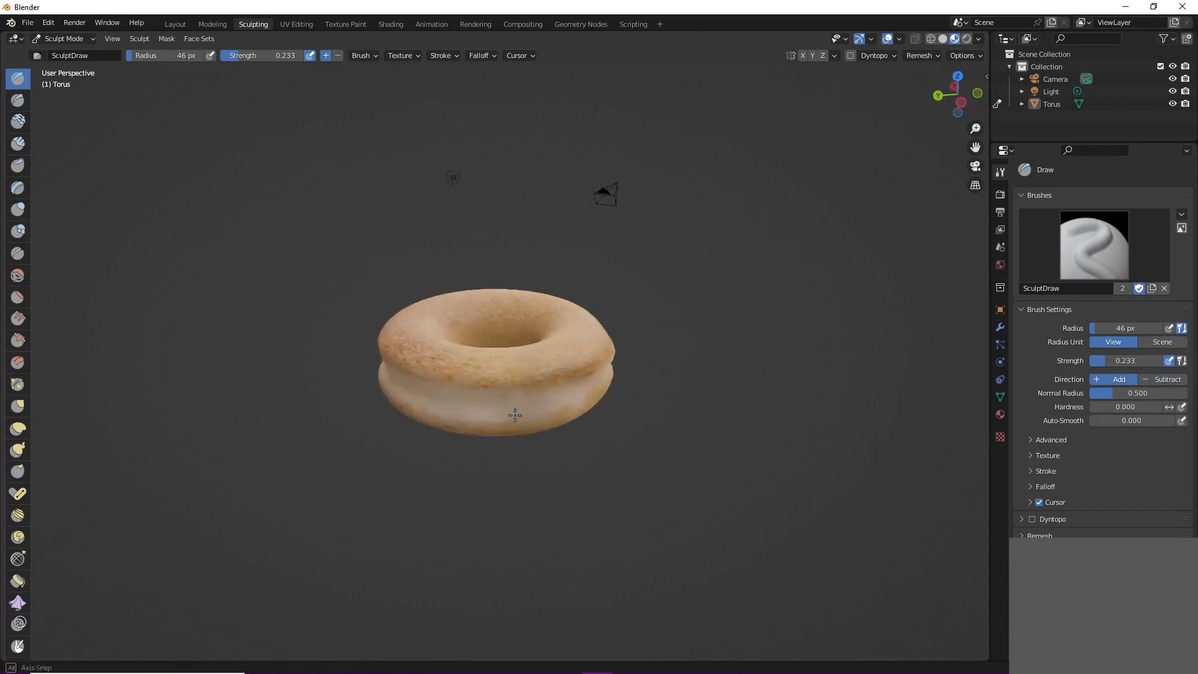
Step: Set the sculpt brush radius to 62 px and build up the torus's lower half below the groove
{"action": "key", "text": "f"}
{"action": "left_click", "coordinate": [527, 407]}
{"action": "middle_click_drag", "start_coordinate": [433, 397], "coordinate": [408, 397]}
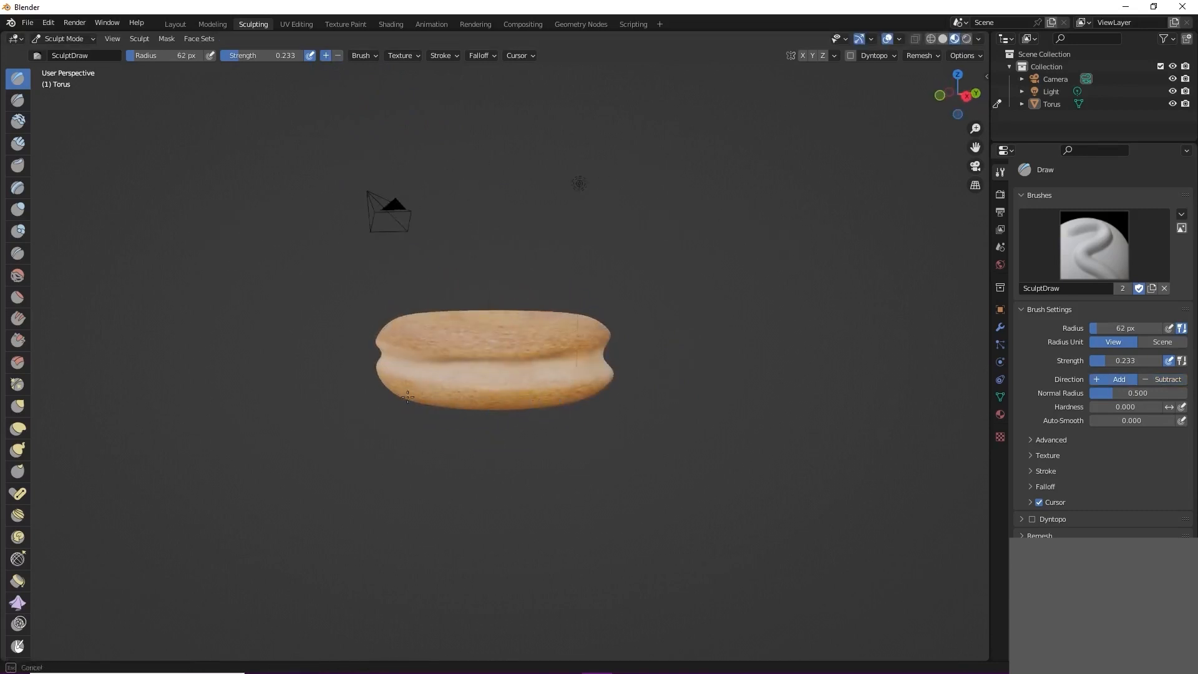
{"action": "middle_click_drag", "start_coordinate": [481, 474], "coordinate": [504, 403]}
Step: Set the Draw sculpt brush radius to 63 px and build up the torus's rounded crust above and below the groove
{"action": "key", "text": "f"}
{"action": "left_click", "coordinate": [534, 355]}
{"action": "key", "text": "f"}
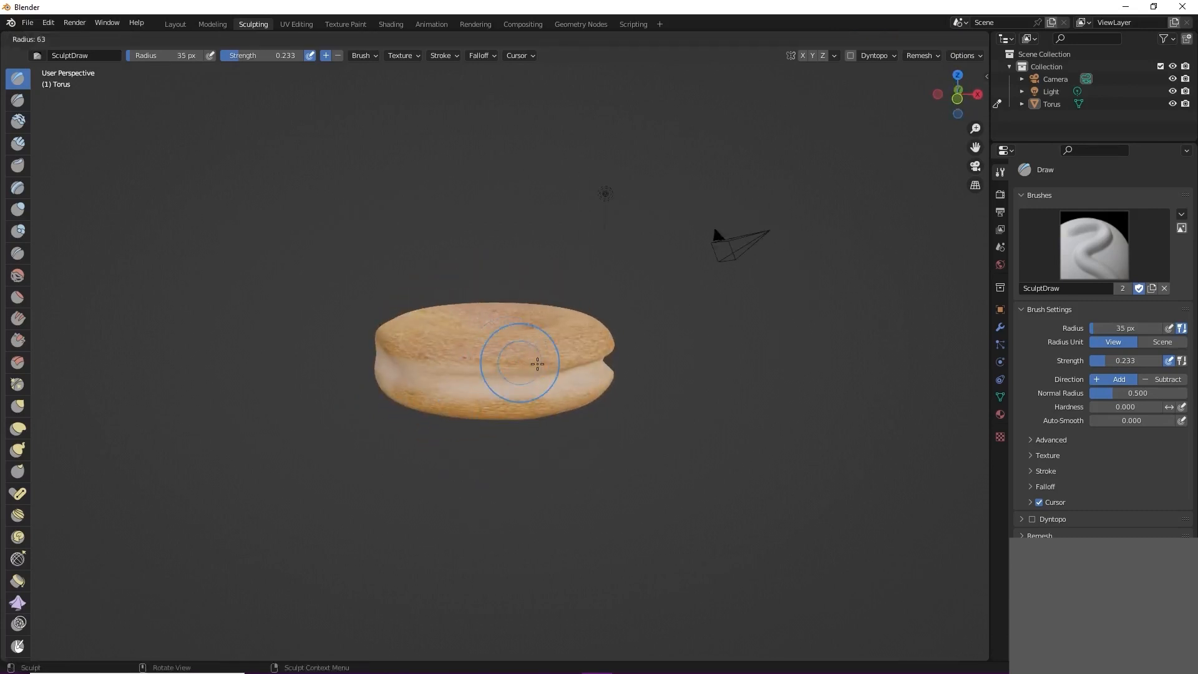
{"action": "left_click", "coordinate": [559, 363]}
{"action": "middle_click_drag", "start_coordinate": [452, 350], "coordinate": [427, 373]}
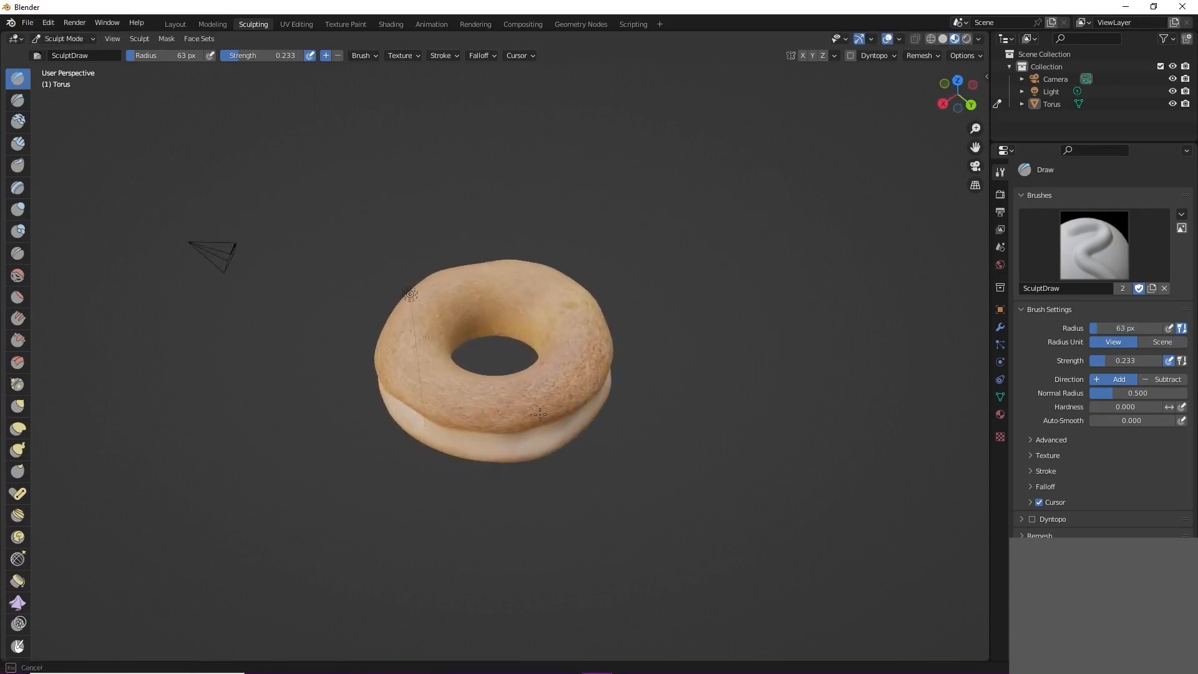
{"action": "mouse_move", "coordinate": [404, 394]}
{"action": "middle_mouse_down"}
{"action": "mouse_move", "coordinate": [445, 400]}
{"action": "mouse_move", "coordinate": [500, 459]}
{"action": "mouse_move", "coordinate": [453, 400]}
{"action": "mouse_move", "coordinate": [436, 349]}
{"action": "mouse_move", "coordinate": [514, 397]}
{"action": "middle_mouse_up"}
Step: Bulge the torus's outer sides unevenly with the Draw sculpt brush in Add mode at 98 px and 44 px radii
{"action": "key", "text": "f"}
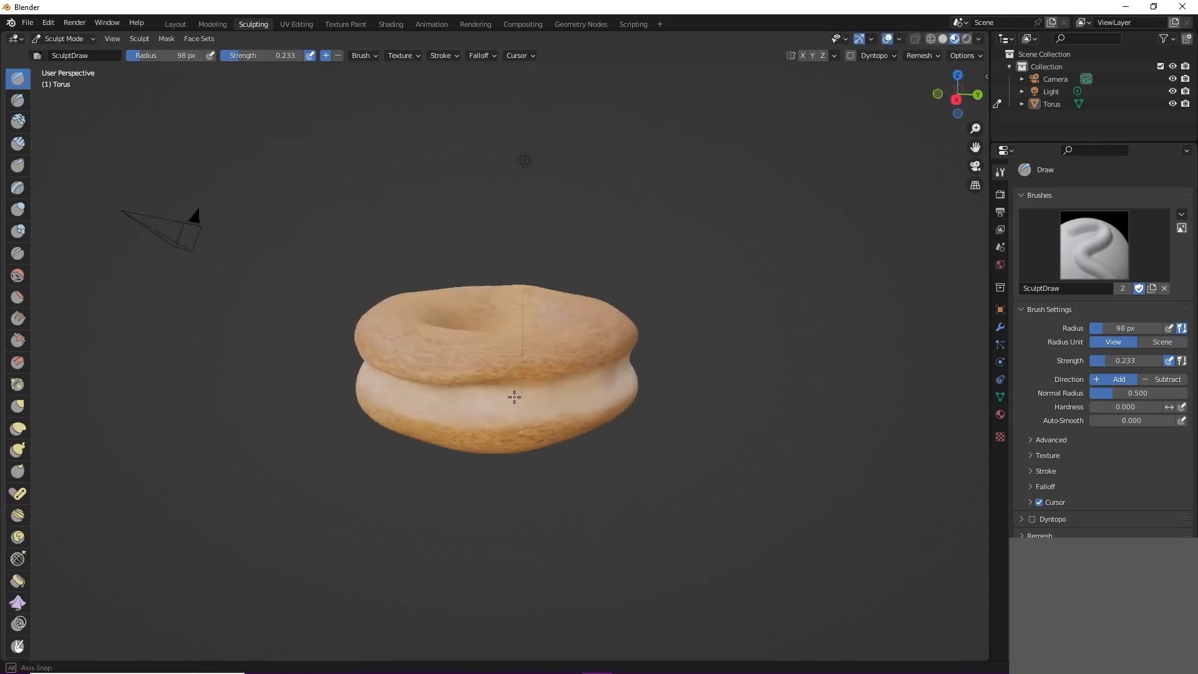
{"action": "middle_click_drag", "start_coordinate": [354, 408], "coordinate": [435, 361]}
{"action": "middle_click_drag", "start_coordinate": [598, 361], "coordinate": [551, 364]}
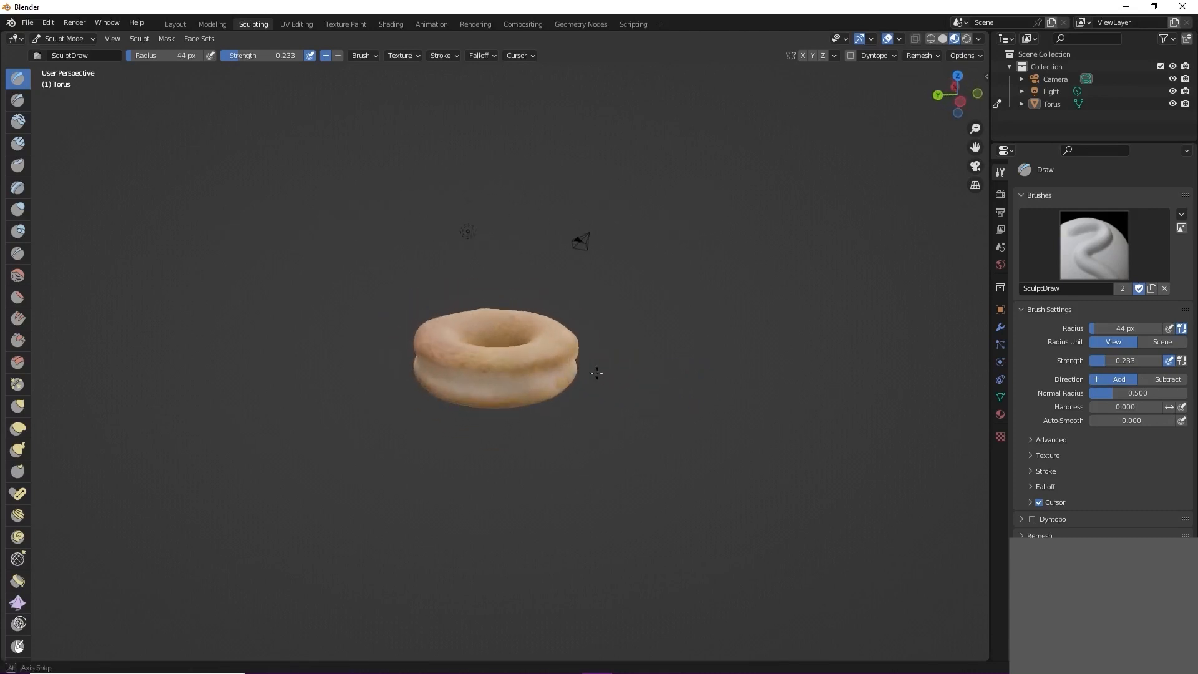
{"action": "middle_click_drag", "start_coordinate": [809, 372], "coordinate": [718, 386]}
{"action": "scroll", "coordinate": [661, 387], "scroll_direction": "up", "scroll_amount": 2}
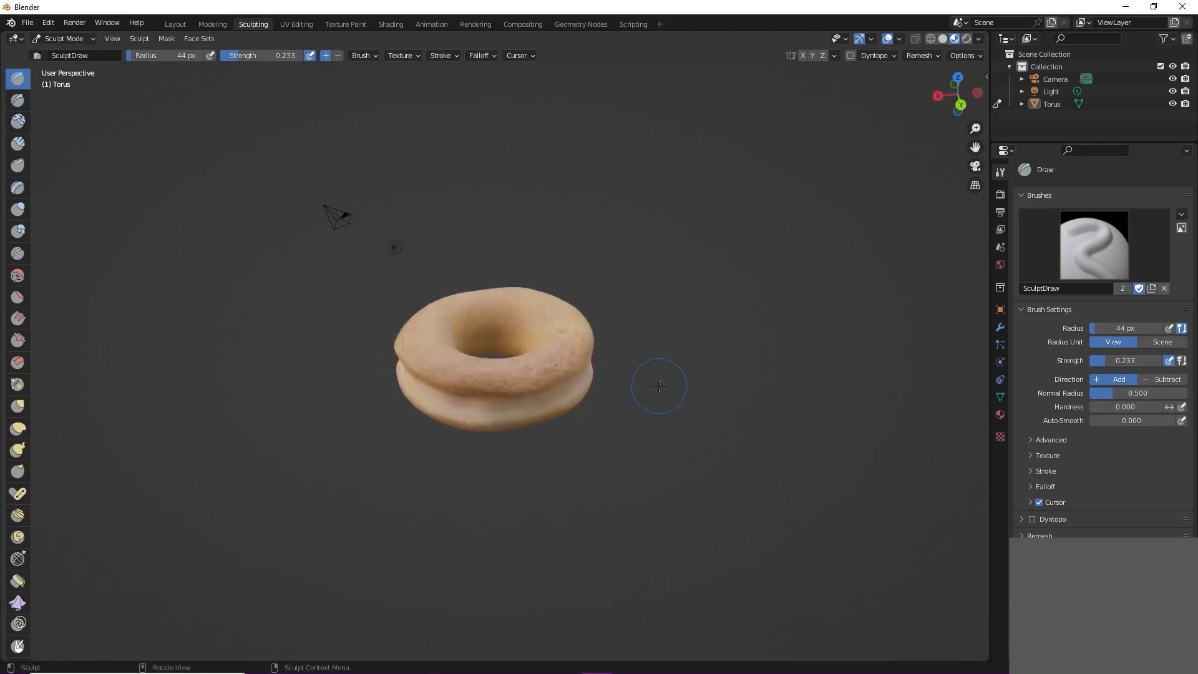
Step: Open the Texture Paint workspace and set the paint brush to a 35 px radius and 0.207 strength for the torus's crust
{"action": "left_click", "coordinate": [351, 28]}
{"action": "scroll", "coordinate": [689, 431], "scroll_direction": "up", "scroll_amount": 3}
{"action": "scroll", "coordinate": [704, 455], "scroll_direction": "down", "scroll_amount": 3}
{"action": "middle_click_drag", "start_coordinate": [703, 455], "coordinate": [672, 462]}
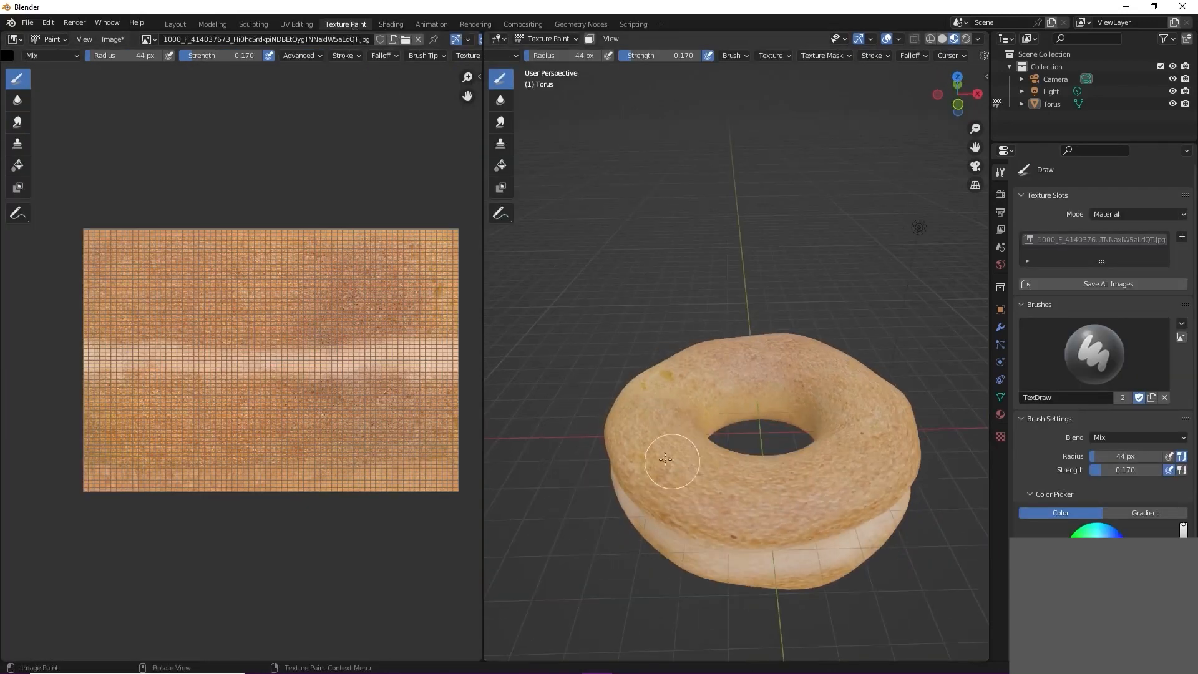
{"action": "middle_click_drag", "start_coordinate": [807, 556], "coordinate": [703, 436]}
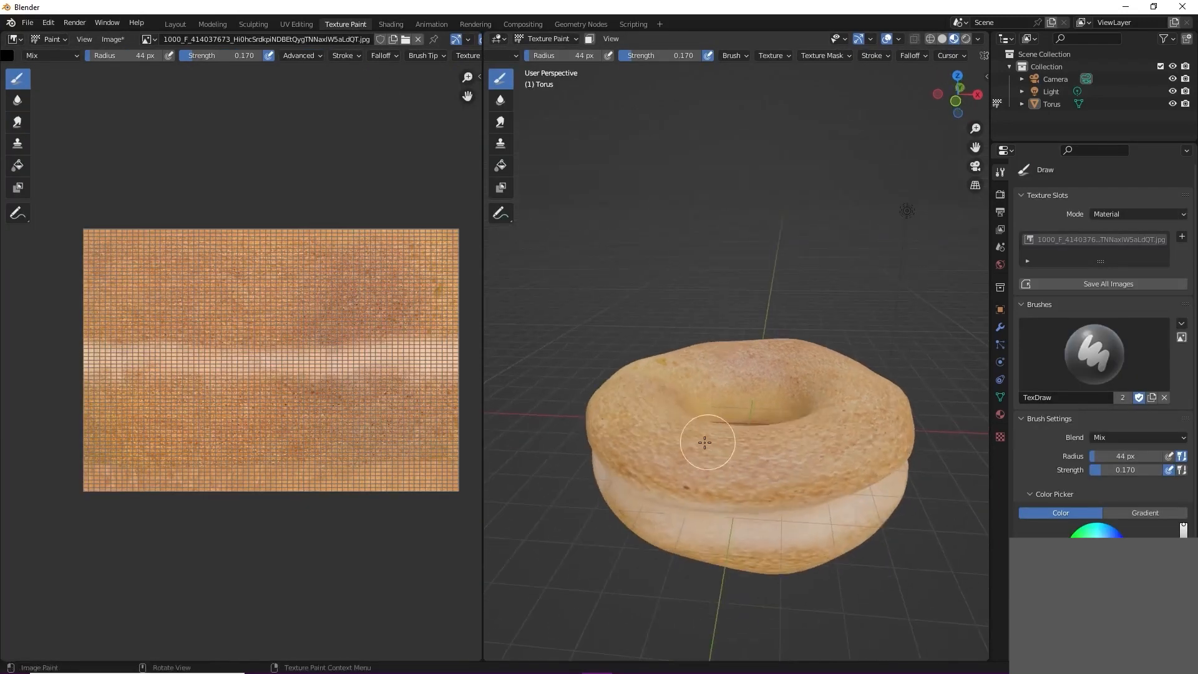
{"action": "scroll", "coordinate": [703, 436], "scroll_direction": "up", "scroll_amount": 2}
{"action": "middle_click_drag", "start_coordinate": [718, 479], "coordinate": [730, 525]}
{"action": "middle_click_drag", "start_coordinate": [744, 419], "coordinate": [727, 399]}
{"action": "key", "text": "f"}
{"action": "left_click", "coordinate": [548, 344]}
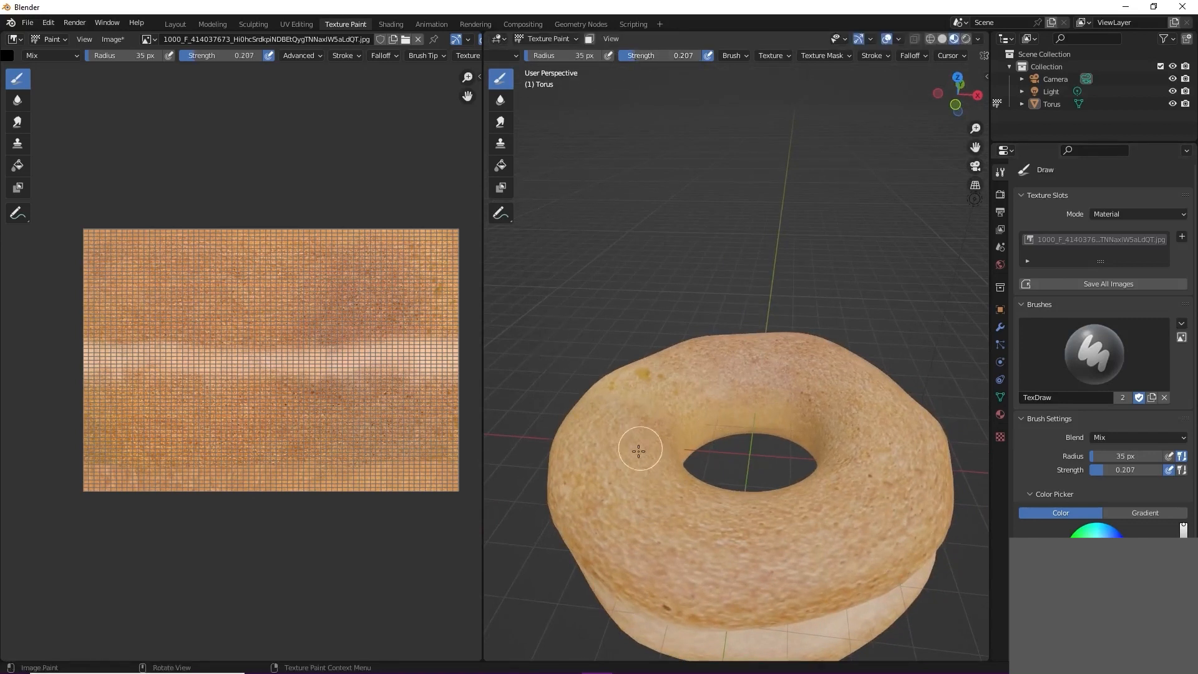
Step: Paint soft light patches over the torus's top crust with the brush at a 47 px radius
{"action": "middle_click_drag", "start_coordinate": [785, 421], "coordinate": [626, 477]}
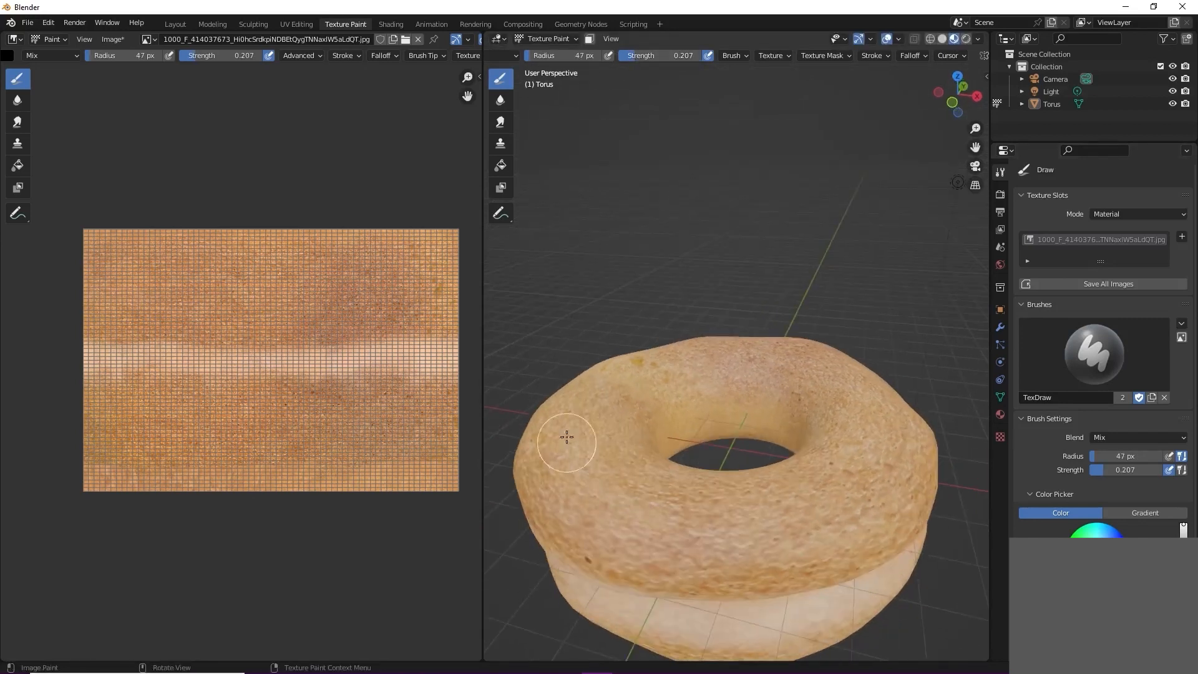
{"action": "middle_click_drag", "start_coordinate": [790, 514], "coordinate": [799, 563]}
{"action": "key", "text": "f"}
{"action": "left_click", "coordinate": [620, 523]}
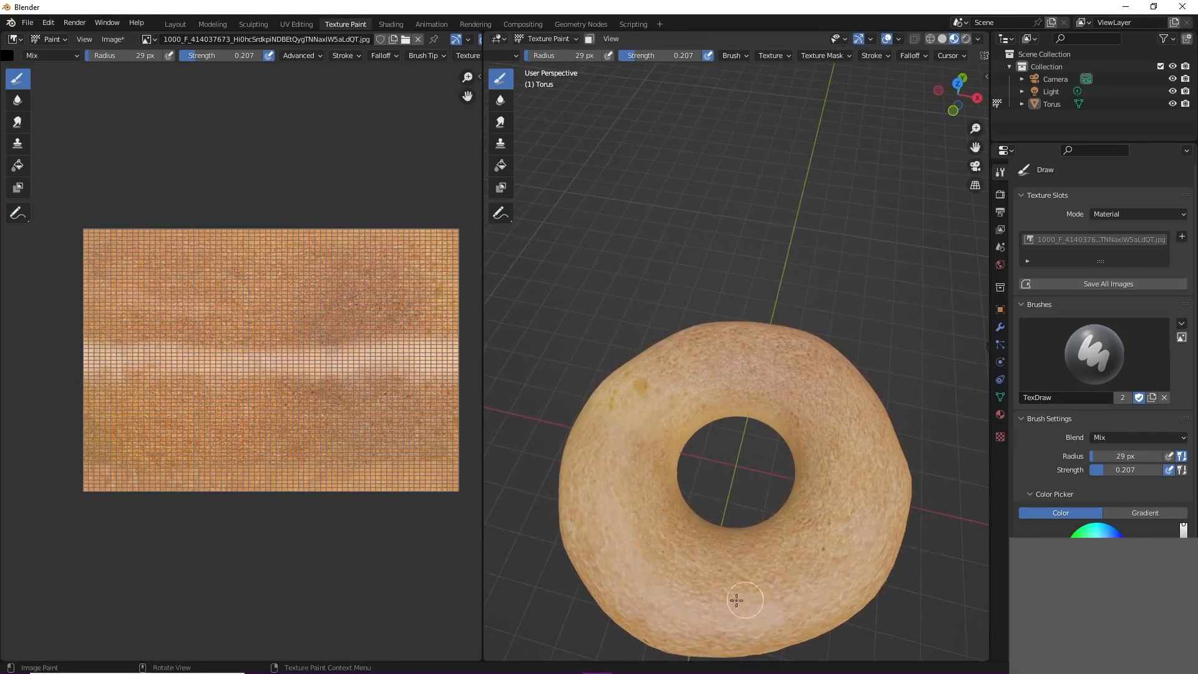
{"action": "key", "text": "ctrl+z"}
{"action": "key", "text": "ctrl+z"}
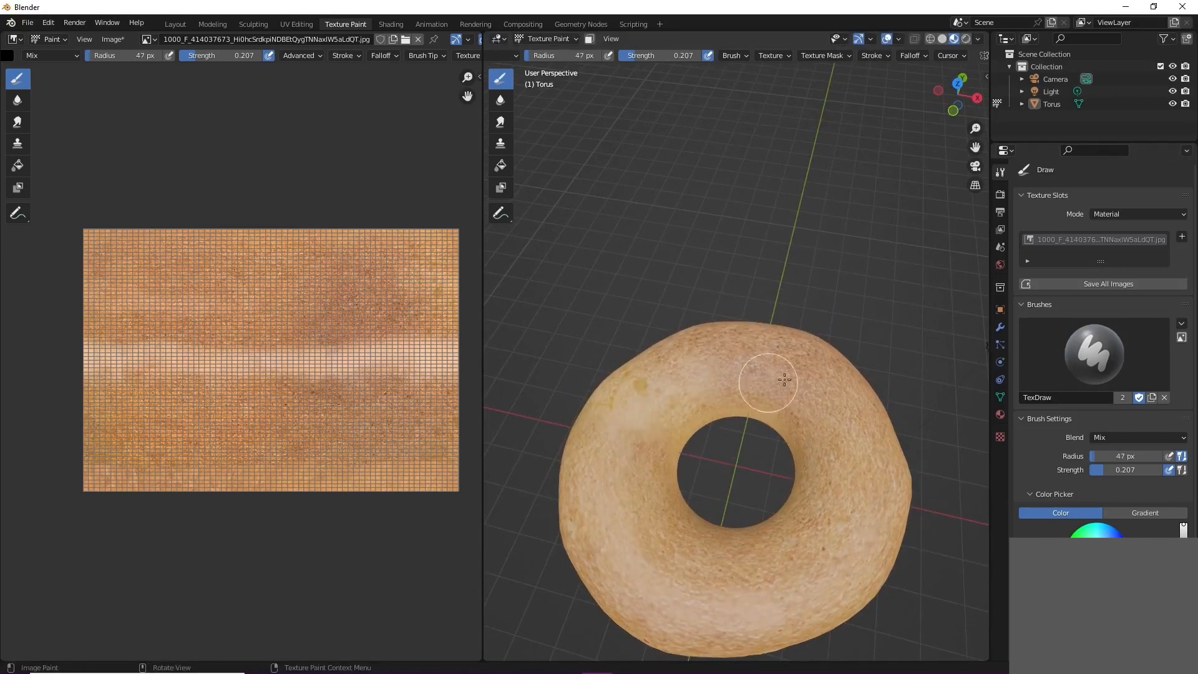
Step: Lower the paint brush strength to 0.133 and paint more faint light patches on the torus's top and underside
{"action": "middle_click_drag", "start_coordinate": [747, 569], "coordinate": [767, 485]}
{"action": "left_click_drag", "start_coordinate": [663, 57], "coordinate": [656, 57]}
{"action": "scroll", "coordinate": [652, 400], "scroll_direction": "down", "scroll_amount": 2}
{"action": "middle_click_drag", "start_coordinate": [648, 415], "coordinate": [631, 250]}
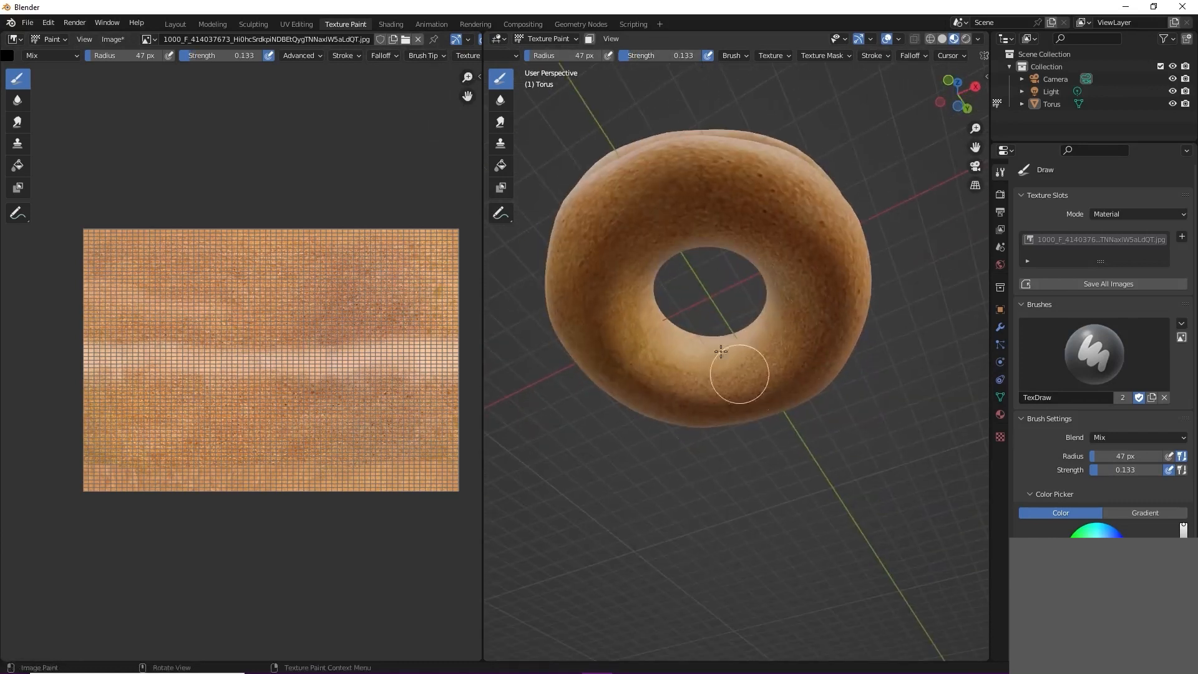
{"action": "middle_click_drag", "start_coordinate": [721, 352], "coordinate": [666, 435]}
{"action": "middle_click_drag", "start_coordinate": [812, 424], "coordinate": [671, 388]}
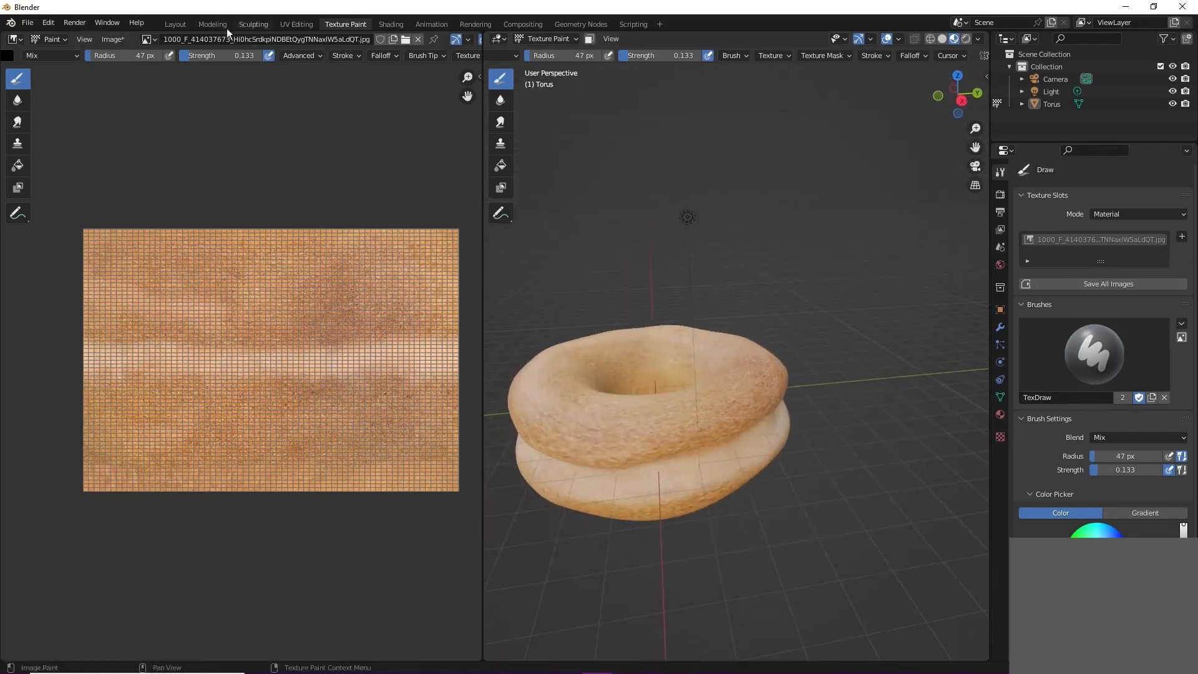
Step: Return to the Sculpting workspace, choose the Grab brush with a 151 px radius and view the torus from the right
{"action": "left_click", "coordinate": [252, 25]}
{"action": "scroll", "coordinate": [553, 317], "scroll_direction": "down", "scroll_amount": 2}
{"action": "middle_click_drag", "start_coordinate": [554, 317], "coordinate": [552, 250]}
{"action": "key", "text": "f"}
{"action": "left_click", "coordinate": [593, 331]}
{"action": "left_click", "coordinate": [18, 405]}
{"action": "scroll", "coordinate": [483, 375], "scroll_direction": "up", "scroll_amount": 1}
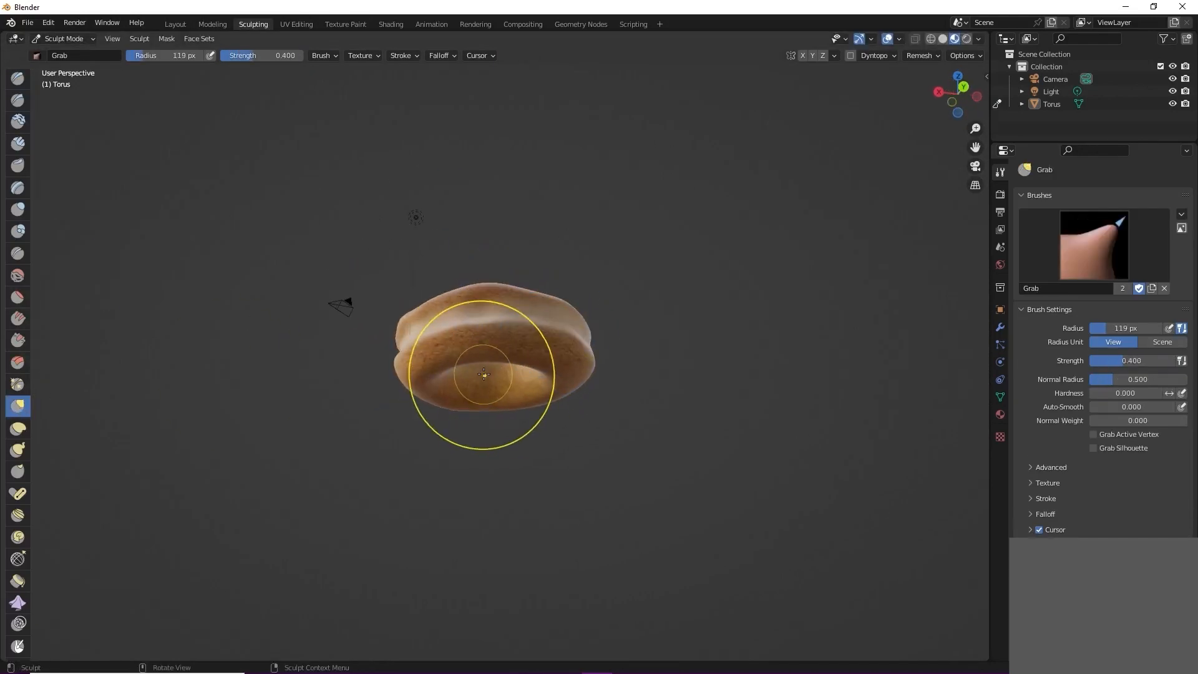
{"action": "key", "text": "f"}
{"action": "left_click", "coordinate": [585, 347]}
{"action": "left_click", "coordinate": [938, 93]}
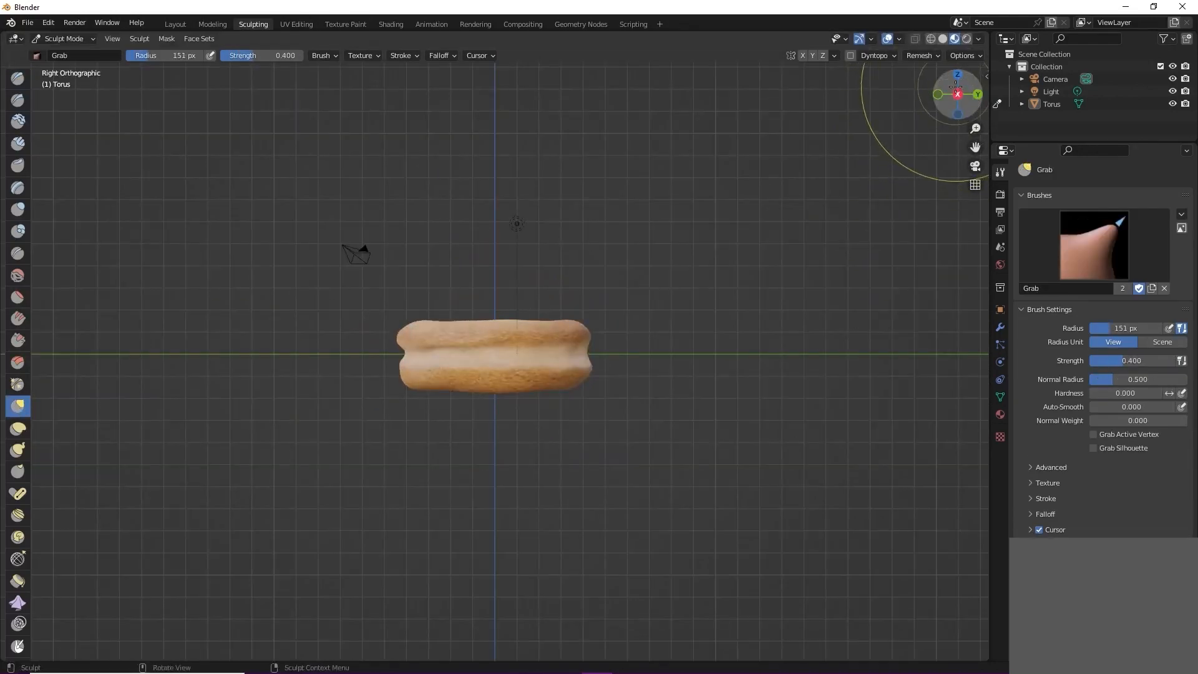
Step: Reshape the torus's outline with the Grab brush, pulling its lower edges and sides into a slightly irregular form
{"action": "scroll", "coordinate": [530, 393], "scroll_direction": "up", "scroll_amount": 2}
{"action": "mouse_move", "coordinate": [530, 394]}
{"action": "middle_mouse_down"}
{"action": "mouse_move", "coordinate": [542, 266]}
{"action": "mouse_move", "coordinate": [559, 404]}
{"action": "middle_mouse_up"}
{"action": "left_click_drag", "start_coordinate": [351, 407], "coordinate": [382, 404]}
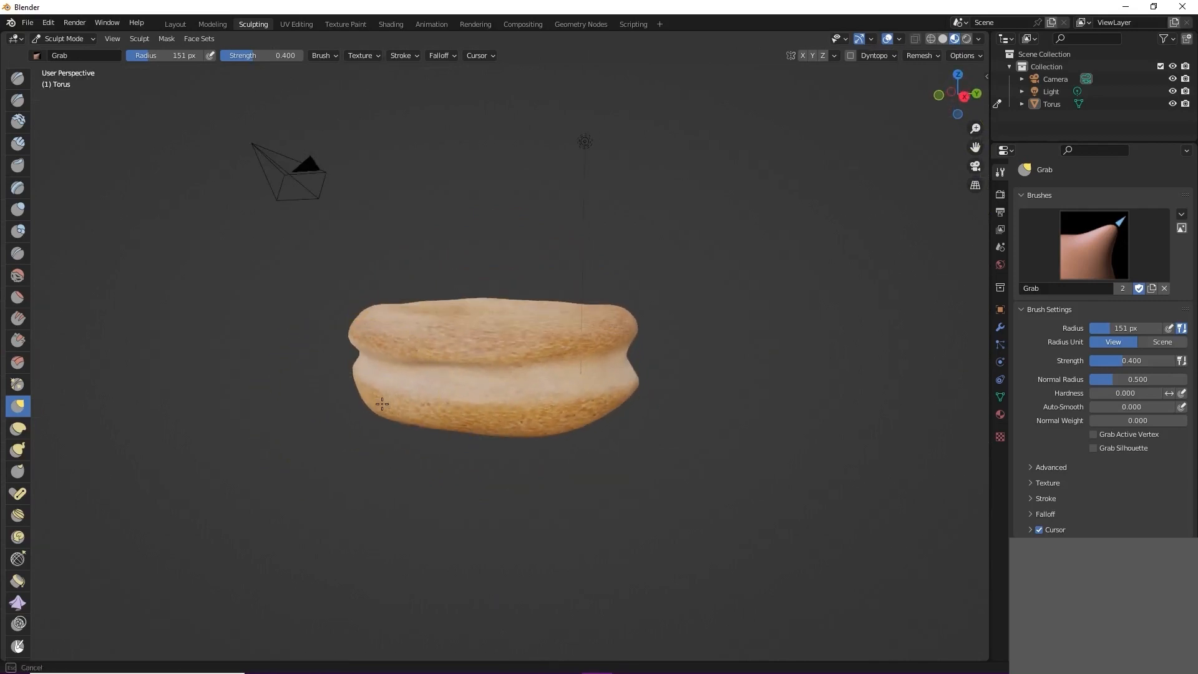
{"action": "mouse_move", "coordinate": [629, 406]}
{"action": "middle_mouse_down"}
{"action": "mouse_move", "coordinate": [517, 396]}
{"action": "mouse_move", "coordinate": [485, 379]}
{"action": "middle_mouse_up"}
{"action": "key", "text": "f"}
{"action": "left_click", "coordinate": [503, 402]}
{"action": "key", "text": "f"}
{"action": "left_click", "coordinate": [505, 379]}
{"action": "middle_click_drag", "start_coordinate": [570, 347], "coordinate": [339, 377]}
{"action": "left_click_drag", "start_coordinate": [610, 354], "coordinate": [608, 352]}
Step: Open the Shading workspace and inspect the sculpted torus with its material nodes shown
{"action": "left_click", "coordinate": [390, 24]}
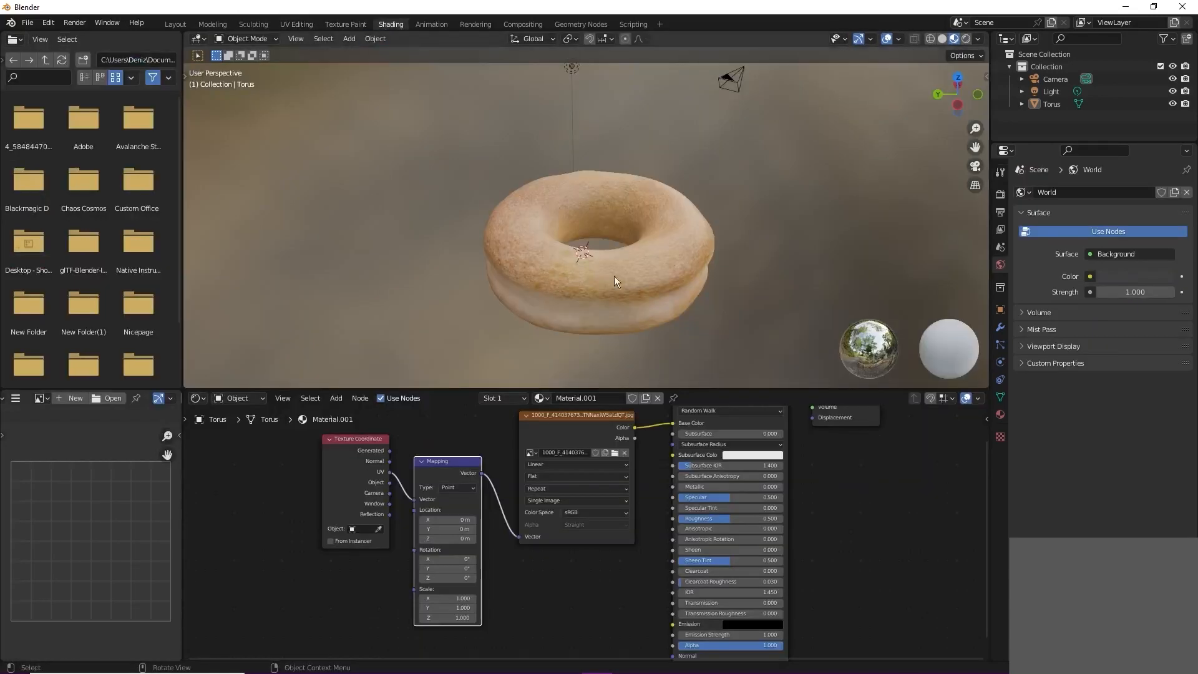
{"action": "mouse_move", "coordinate": [649, 290]}
{"action": "middle_mouse_down"}
{"action": "mouse_move", "coordinate": [549, 264]}
{"action": "mouse_move", "coordinate": [396, 256]}
{"action": "middle_mouse_up"}
{"action": "scroll", "coordinate": [632, 231], "scroll_direction": "up", "scroll_amount": 6}
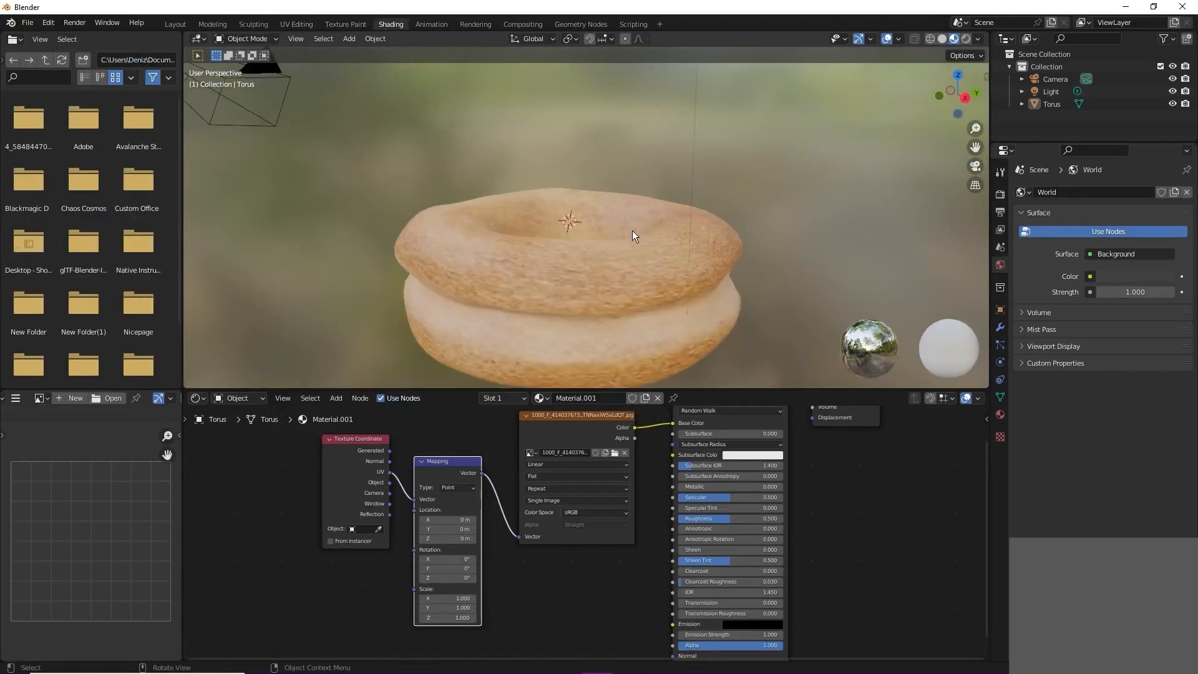
{"action": "scroll", "coordinate": [624, 284], "scroll_direction": "down", "scroll_amount": 6}
{"action": "middle_click_drag", "start_coordinate": [589, 295], "coordinate": [566, 275]}
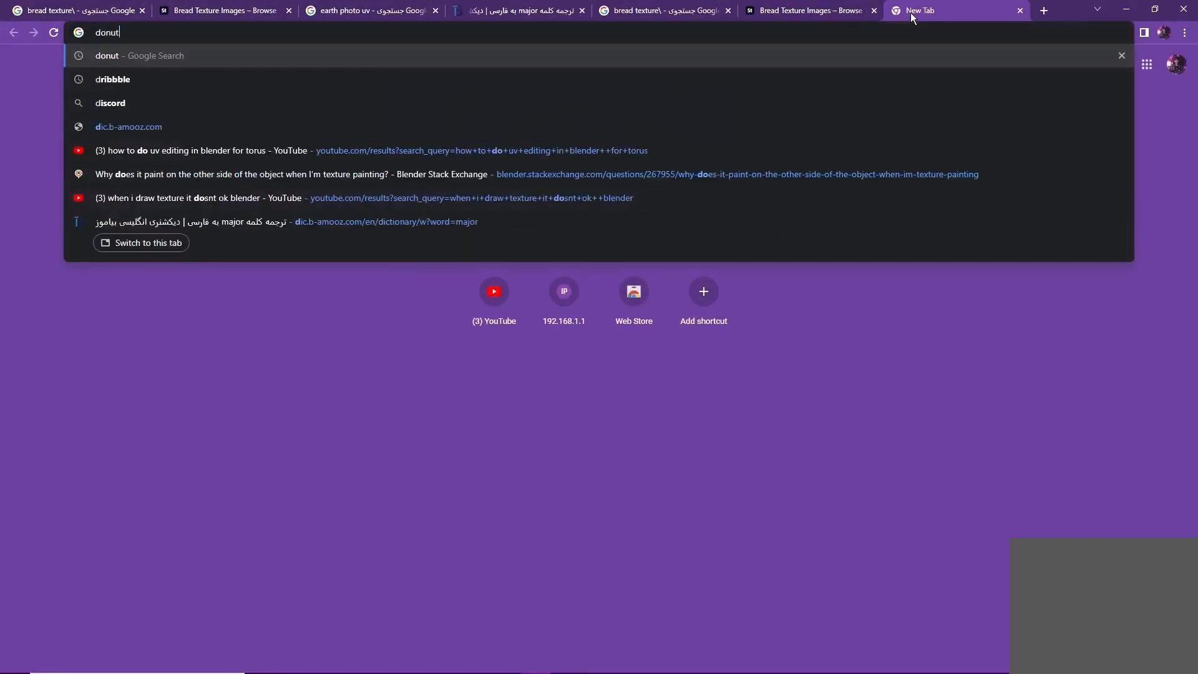
Step: Switch to the browser, search Google Images for donut and examine the surface of real donuts as reference
{"action": "key", "text": "Return"}
{"action": "left_click", "coordinate": [994, 112]}
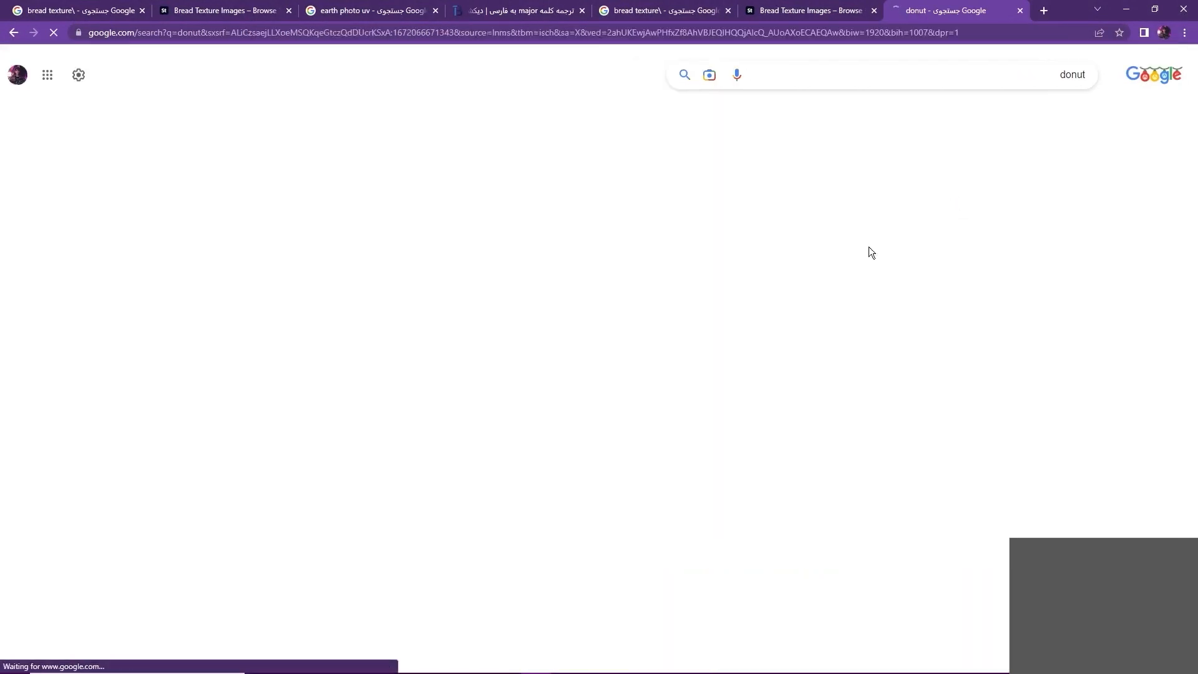
{"action": "scroll", "coordinate": [974, 372], "scroll_direction": "down", "scroll_amount": 8}
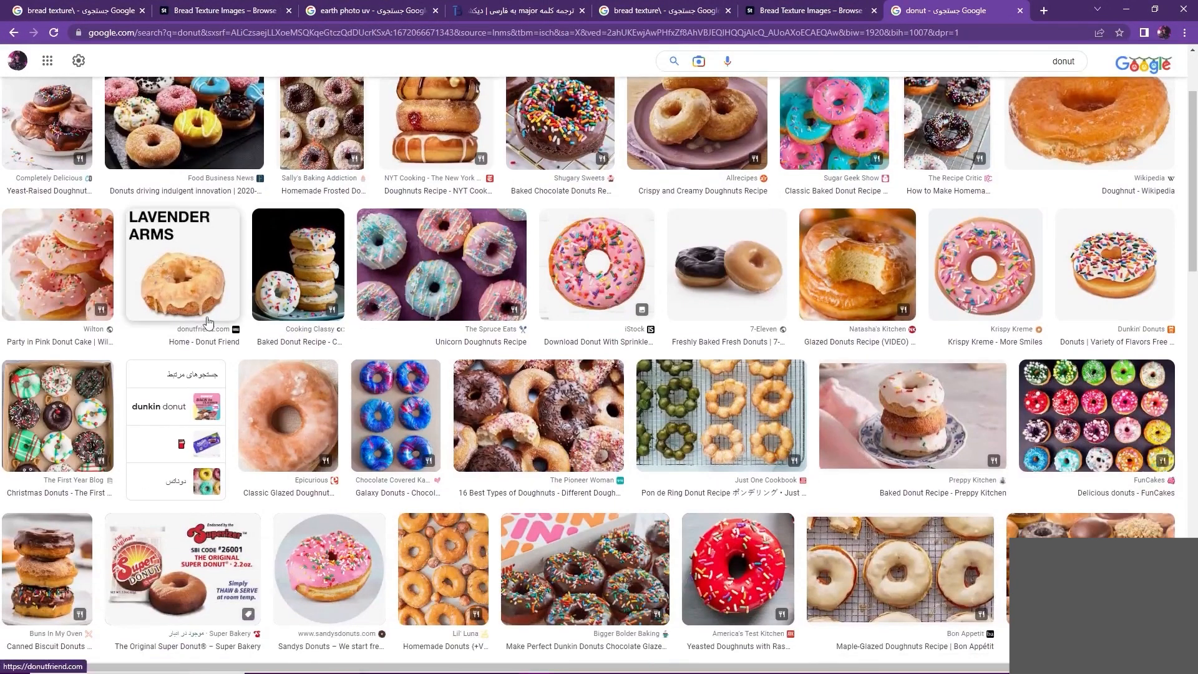
{"action": "scroll", "coordinate": [658, 516], "scroll_direction": "down", "scroll_amount": 5}
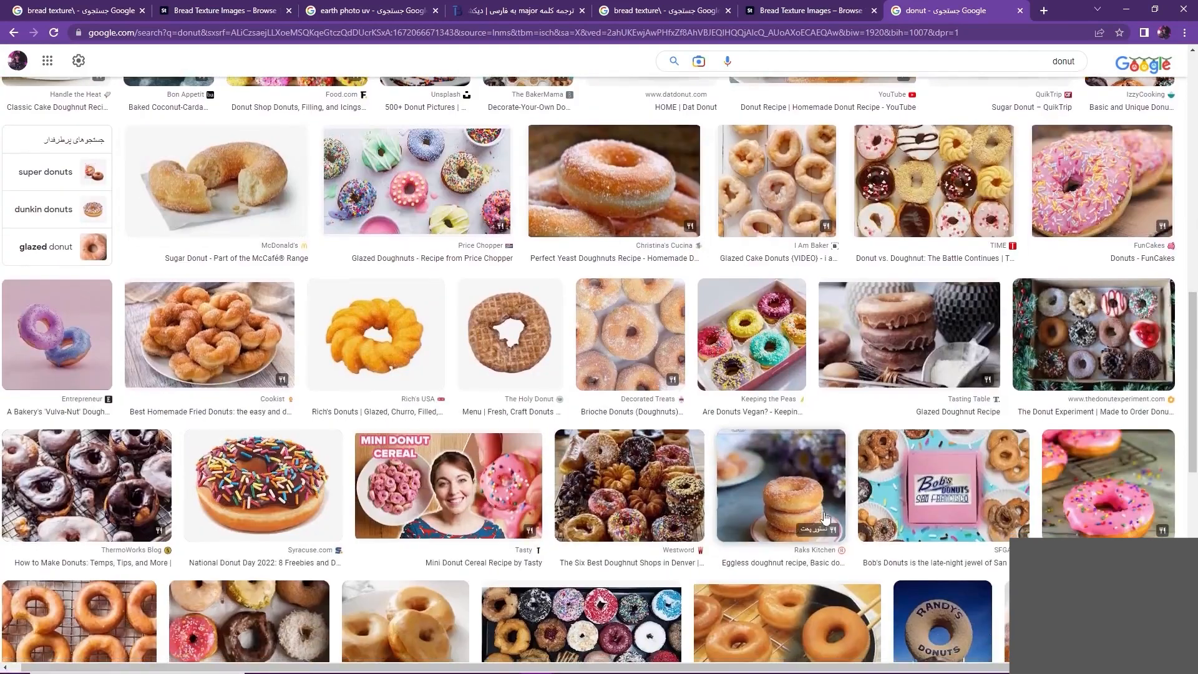
{"action": "scroll", "coordinate": [825, 517], "scroll_direction": "down", "scroll_amount": 3}
{"action": "left_click", "coordinate": [811, 493]}
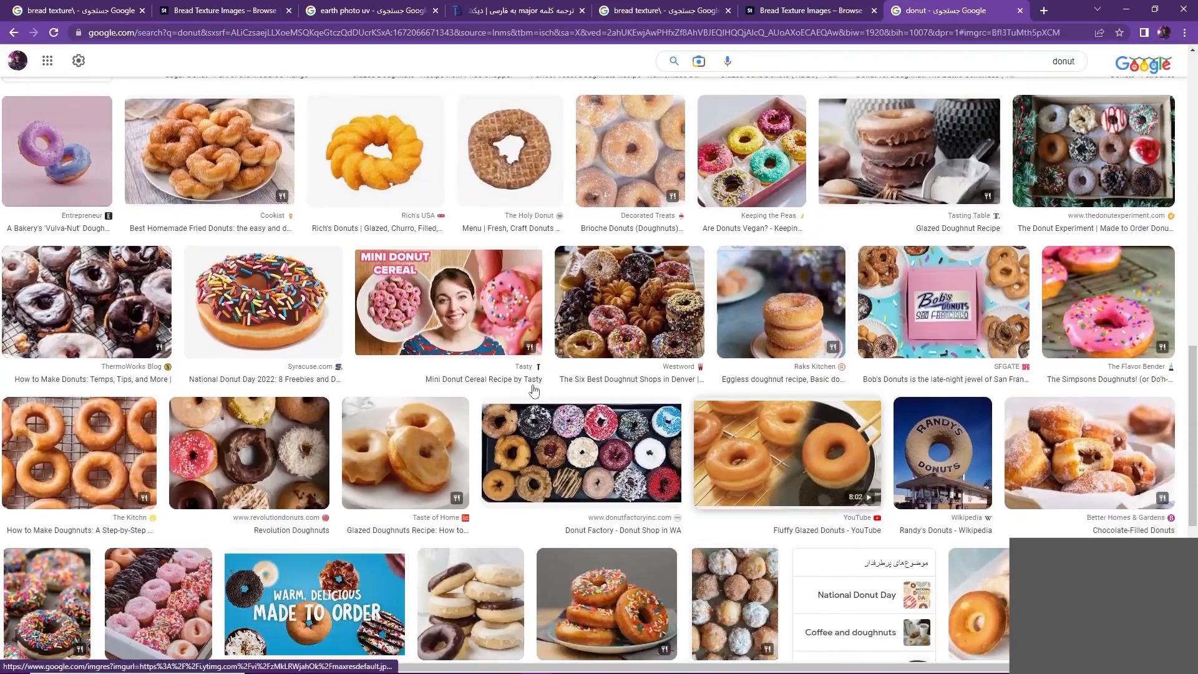
{"action": "left_click", "coordinate": [597, 661]}
Step: Add a Bump node and a Displacement node below the image texture in the torus's Material.001 node tree
{"action": "middle_click_drag", "start_coordinate": [618, 213], "coordinate": [585, 324]}
{"action": "scroll", "coordinate": [574, 521], "scroll_direction": "down", "scroll_amount": 3}
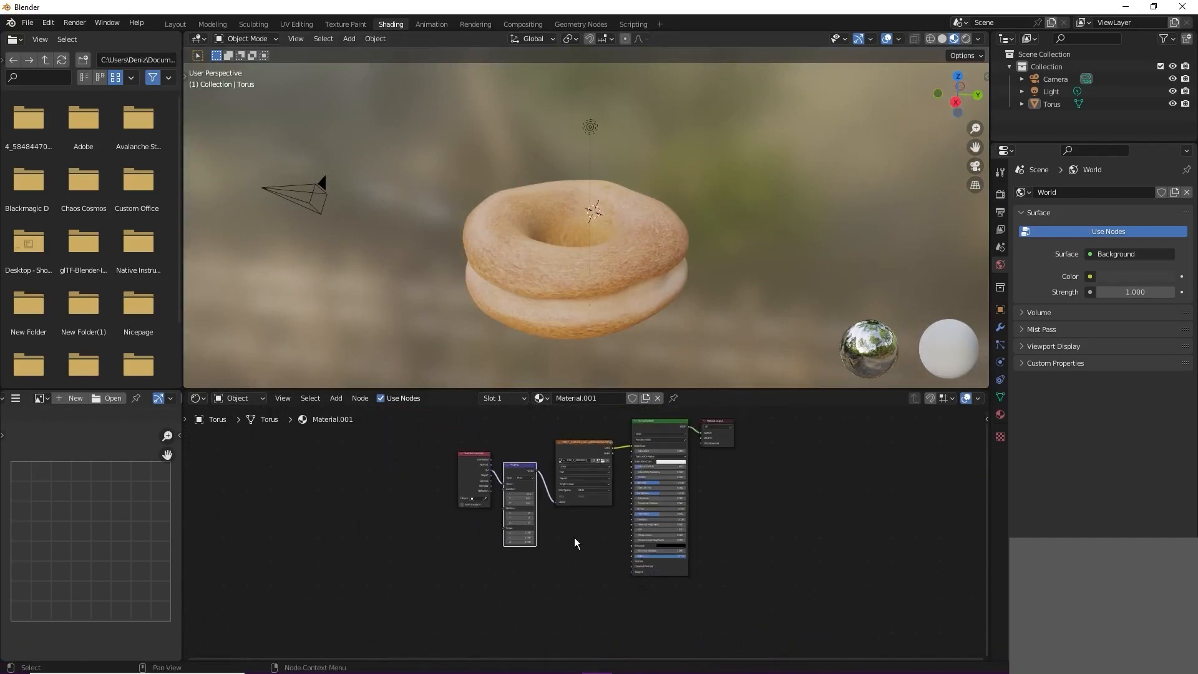
{"action": "key", "text": "shift+a"}
{"action": "type", "text": "bump"}
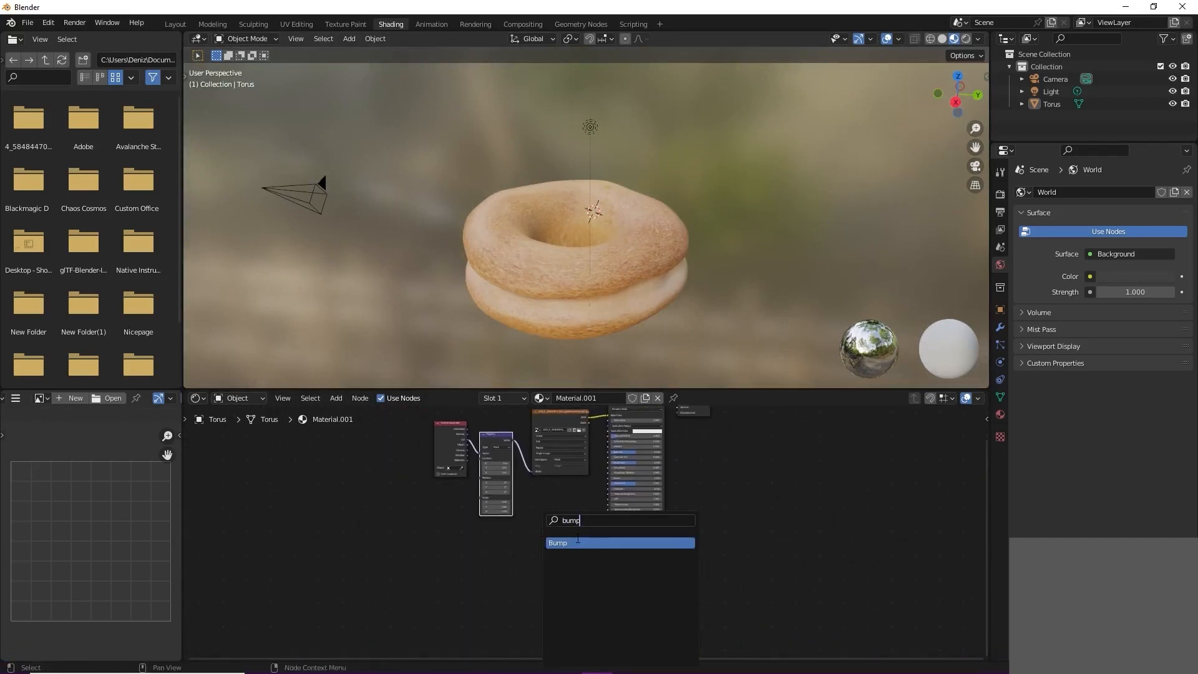
{"action": "key", "text": "Return"}
{"action": "key", "text": "shift+a"}
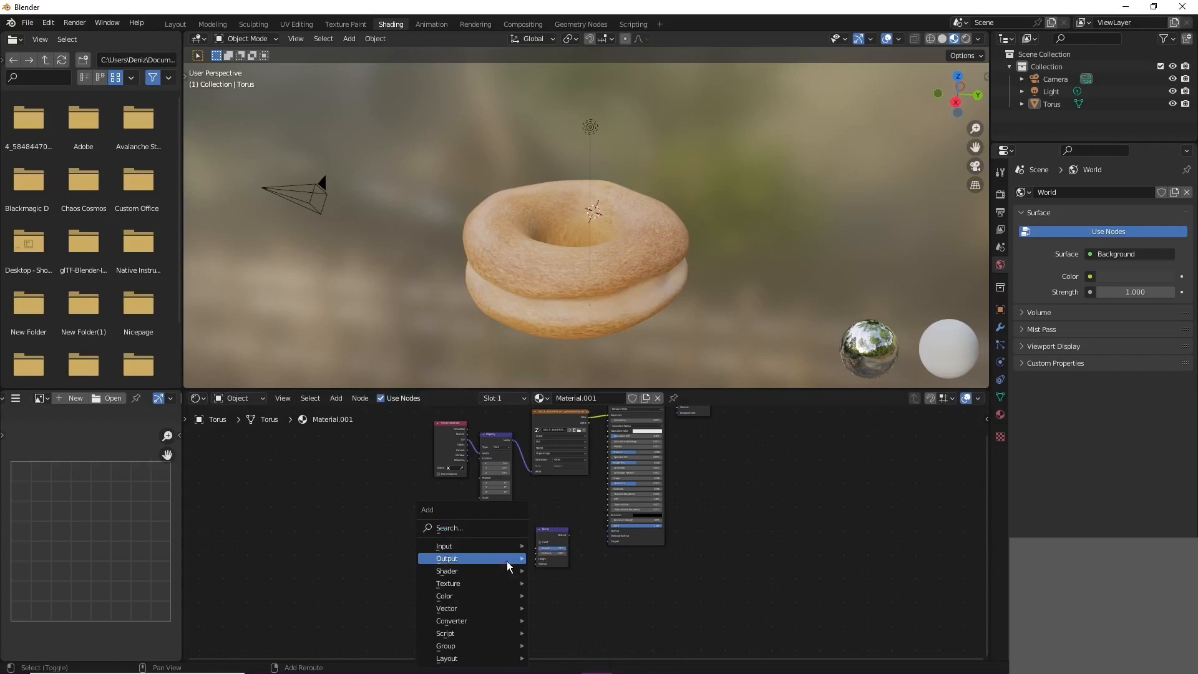
{"action": "left_click", "coordinate": [482, 533]}
{"action": "type", "text": "disp"}
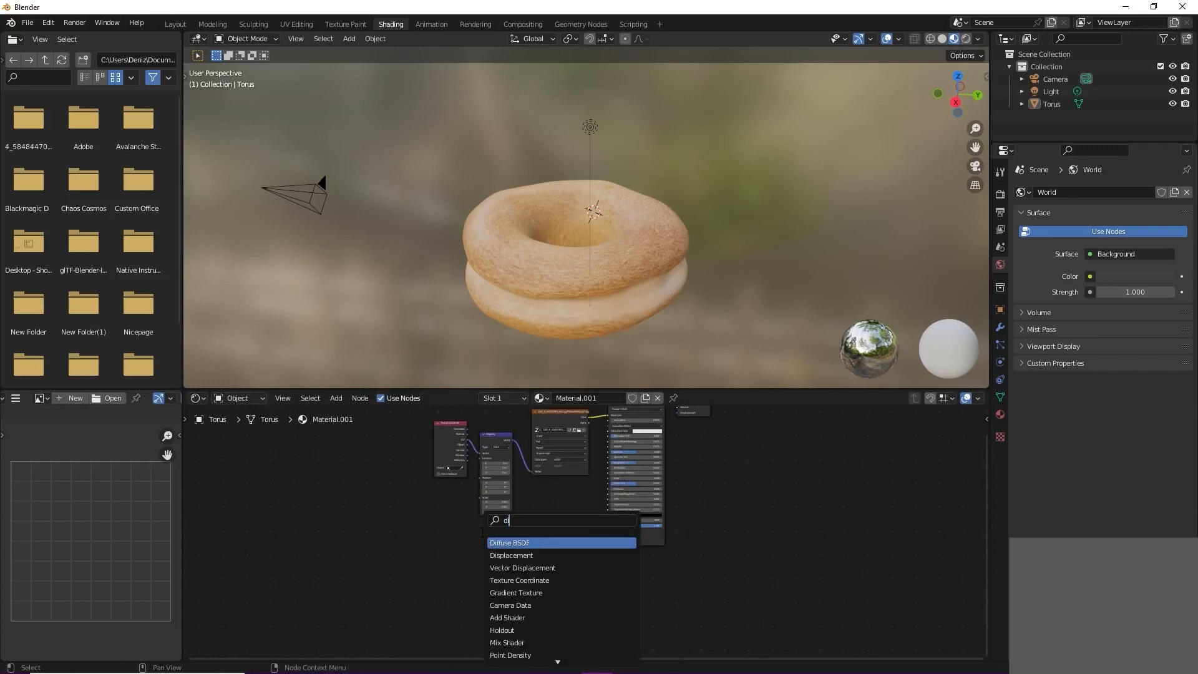
{"action": "key", "text": "Return"}
{"action": "left_click", "coordinate": [498, 555]}
{"action": "key", "text": "Home"}
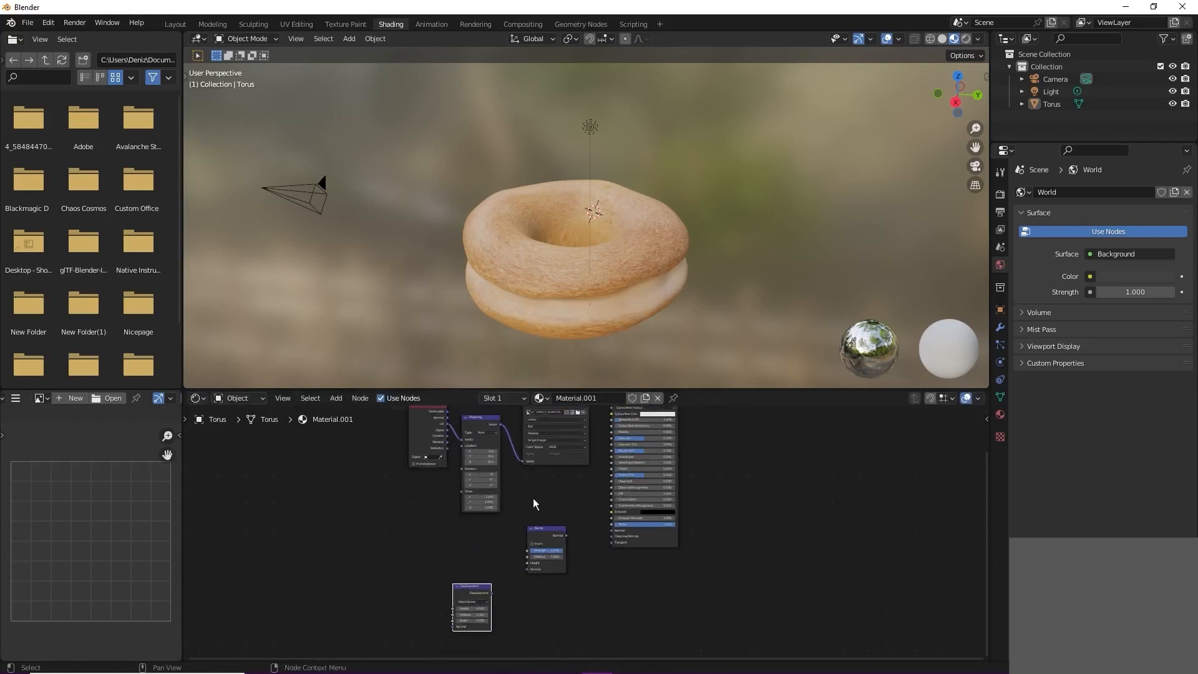
Step: Connect the image texture's Color to the Bump node's Height and the Bump's Normal to the Principled BSDF's Normal
{"action": "left_click_drag", "start_coordinate": [563, 433], "coordinate": [504, 588]}
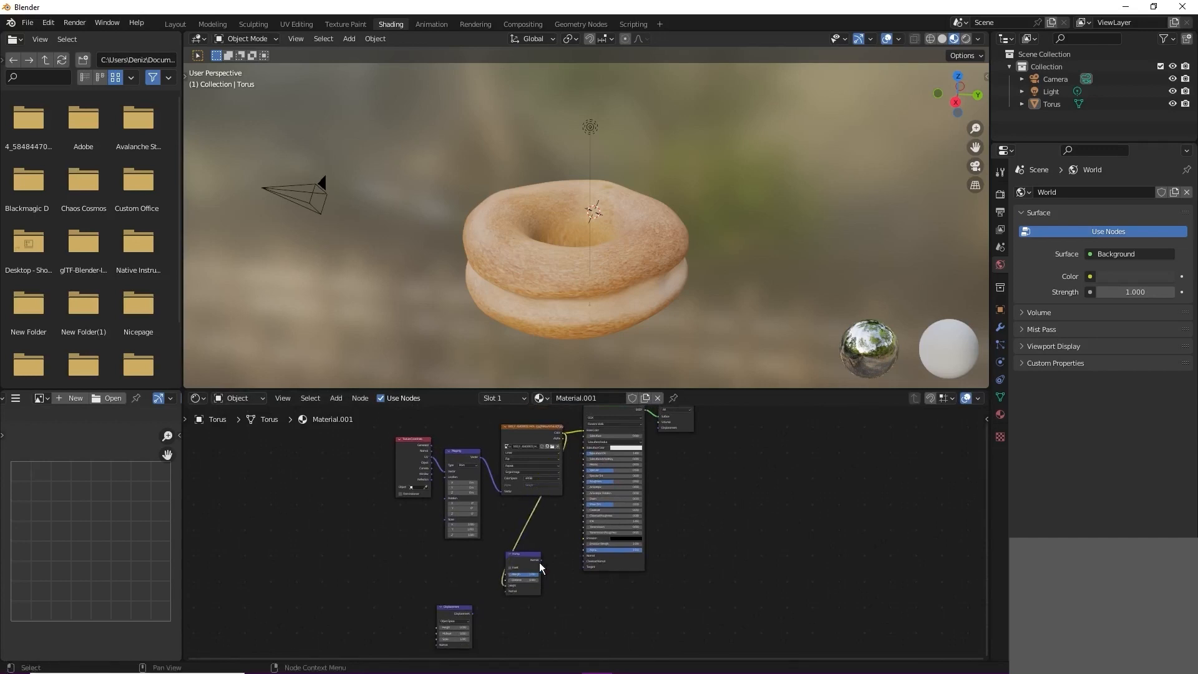
{"action": "scroll", "coordinate": [548, 556], "scroll_direction": "up", "scroll_amount": 5}
{"action": "middle_click_drag", "start_coordinate": [547, 561], "coordinate": [516, 574]}
{"action": "left_click_drag", "start_coordinate": [496, 583], "coordinate": [559, 577]}
{"action": "left_click_drag", "start_coordinate": [482, 573], "coordinate": [526, 542]}
{"action": "scroll", "coordinate": [529, 544], "scroll_direction": "down", "scroll_amount": 1}
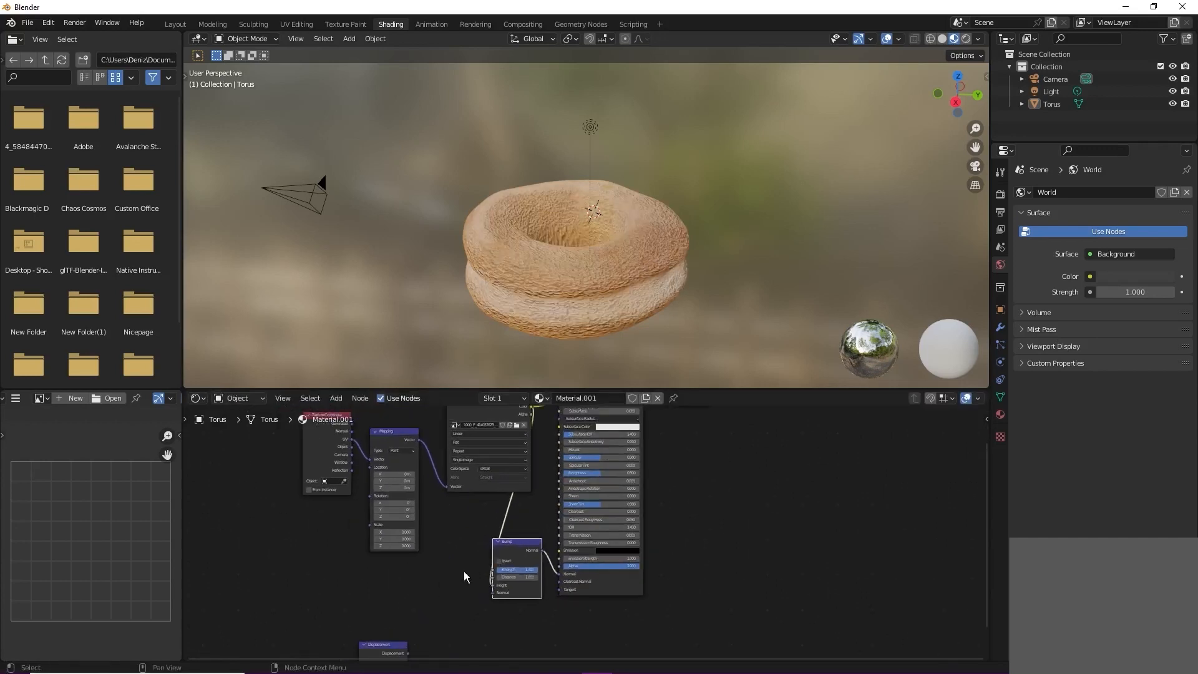
Step: Move the Displacement node next to the Bump node and reduce the Bump strength for a subtler crust relief
{"action": "middle_click_drag", "start_coordinate": [462, 572], "coordinate": [446, 528]}
{"action": "left_click_drag", "start_coordinate": [378, 598], "coordinate": [418, 543]}
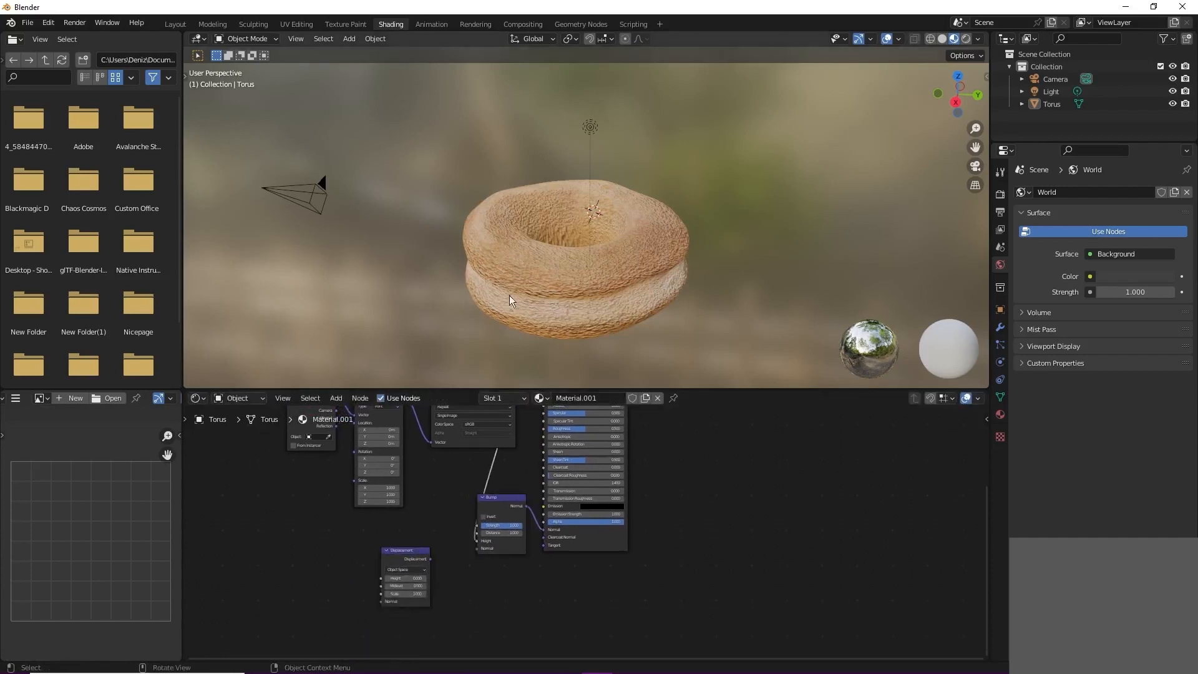
{"action": "scroll", "coordinate": [555, 303], "scroll_direction": "up", "scroll_amount": 3}
{"action": "middle_click_drag", "start_coordinate": [599, 311], "coordinate": [565, 306]}
{"action": "scroll", "coordinate": [573, 307], "scroll_direction": "down", "scroll_amount": 3}
{"action": "scroll", "coordinate": [568, 300], "scroll_direction": "up", "scroll_amount": 1}
{"action": "left_click_drag", "start_coordinate": [516, 526], "coordinate": [478, 526]}
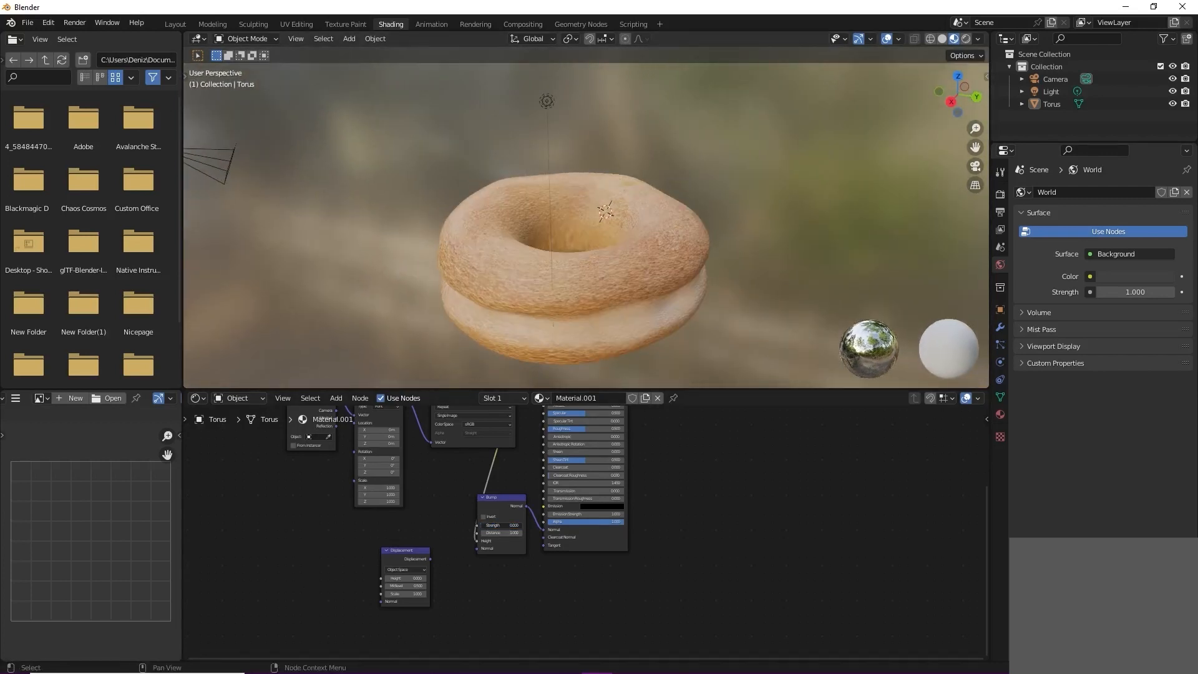
{"action": "scroll", "coordinate": [579, 331], "scroll_direction": "down", "scroll_amount": 1}
Step: Examine the torus's bumped crust texture up close and from several sides
{"action": "middle_click_drag", "start_coordinate": [584, 328], "coordinate": [554, 326]}
{"action": "scroll", "coordinate": [556, 327], "scroll_direction": "up", "scroll_amount": 1}
{"action": "middle_click_drag", "start_coordinate": [649, 476], "coordinate": [695, 535]}
{"action": "scroll", "coordinate": [511, 322], "scroll_direction": "up", "scroll_amount": 2}
{"action": "middle_click_drag", "start_coordinate": [511, 322], "coordinate": [563, 261]}
{"action": "scroll", "coordinate": [511, 242], "scroll_direction": "down", "scroll_amount": 1}
{"action": "scroll", "coordinate": [582, 338], "scroll_direction": "up", "scroll_amount": 2}
{"action": "scroll", "coordinate": [582, 339], "scroll_direction": "down", "scroll_amount": 2}
{"action": "scroll", "coordinate": [586, 444], "scroll_direction": "down", "scroll_amount": 2}
Step: Rearrange the nodes around the Displacement node and add an RGB to BW node beside it
{"action": "left_click_drag", "start_coordinate": [472, 596], "coordinate": [490, 560]}
{"action": "left_click_drag", "start_coordinate": [563, 425], "coordinate": [490, 538]}
{"action": "left_click_drag", "start_coordinate": [455, 583], "coordinate": [566, 430]}
{"action": "left_click", "coordinate": [485, 562]}
{"action": "left_click_drag", "start_coordinate": [485, 566], "coordinate": [487, 604]}
{"action": "key", "text": "shift+a"}
{"action": "left_click", "coordinate": [394, 528]}
{"action": "type", "text": "b"}
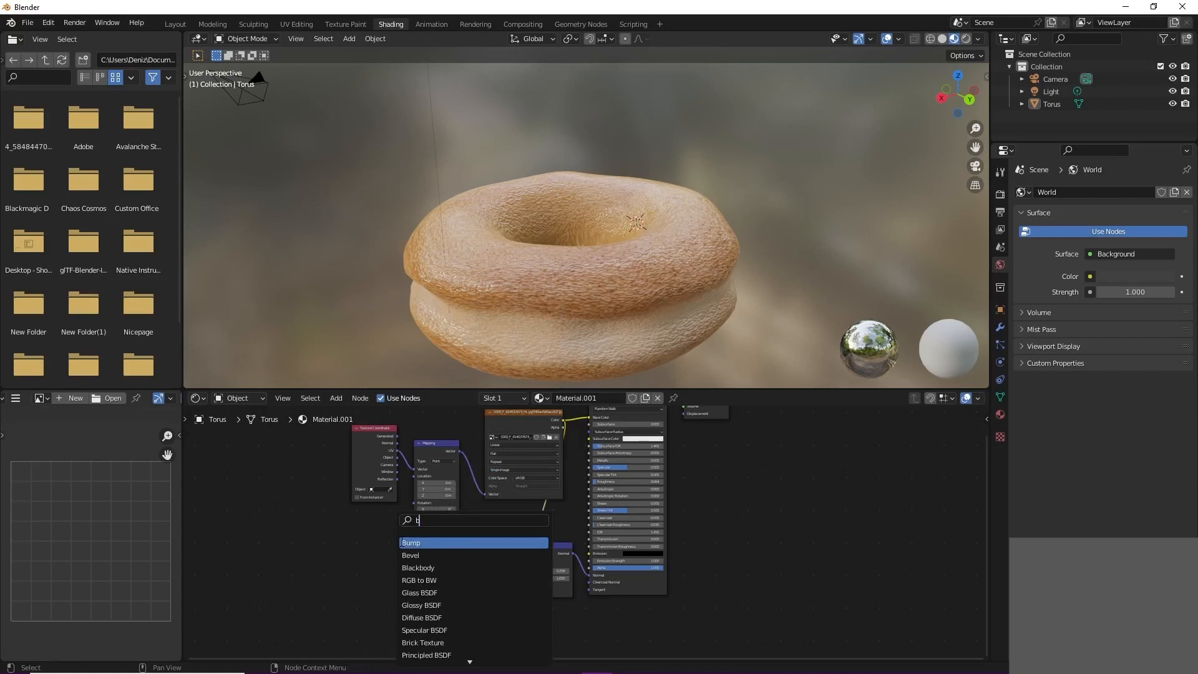
{"action": "type", "text": "l"}
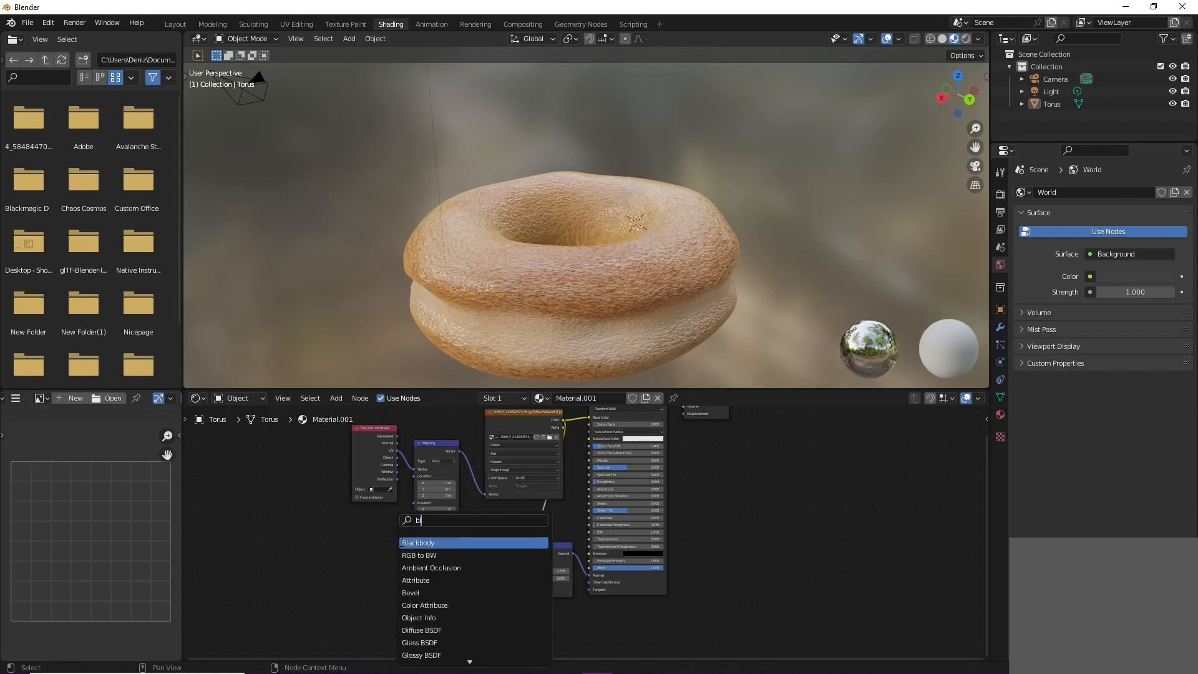
{"action": "left_click", "coordinate": [419, 555]}
{"action": "left_click", "coordinate": [414, 603]}
Step: Link the image texture's Color through RGB to BW into the Displacement node, and that node to the Material Output's Displacement
{"action": "left_click_drag", "start_coordinate": [563, 420], "coordinate": [463, 599]}
{"action": "scroll", "coordinate": [508, 538], "scroll_direction": "down", "scroll_amount": 2}
{"action": "middle_click_drag", "start_coordinate": [511, 518], "coordinate": [444, 578]}
{"action": "left_click_drag", "start_coordinate": [440, 619], "coordinate": [443, 612]}
{"action": "left_click_drag", "start_coordinate": [588, 453], "coordinate": [590, 455]}
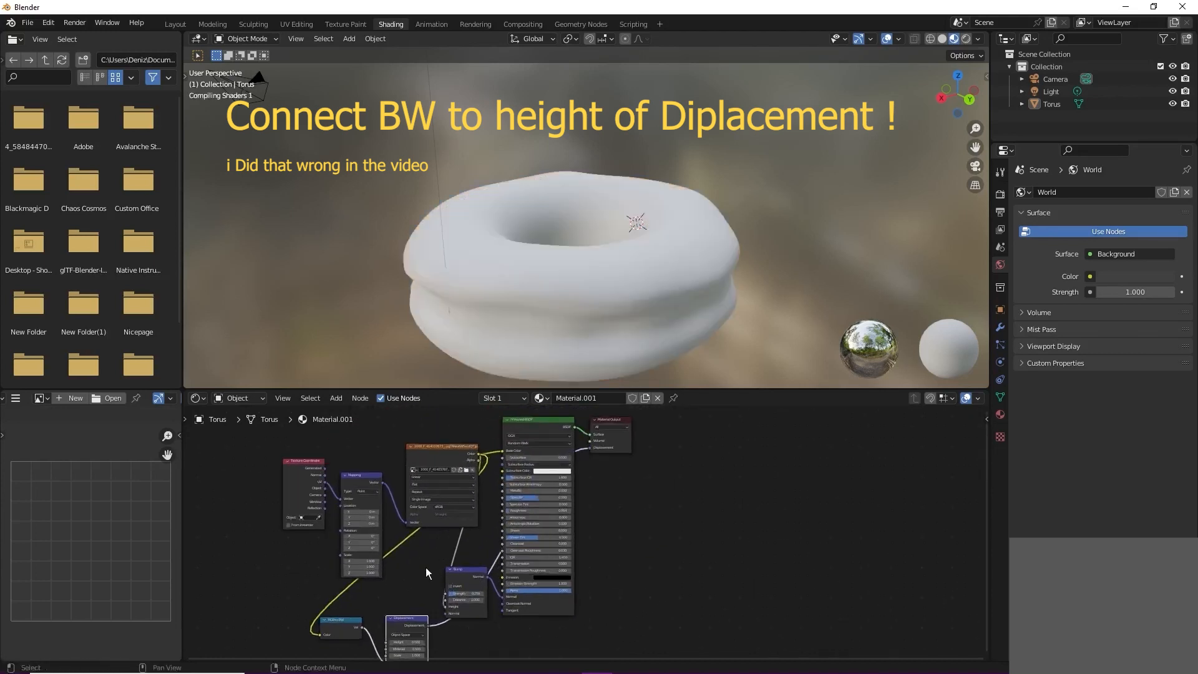
Step: Set the Displacement node's Height to 0.400 and its Scale to 0.200
{"action": "middle_click_drag", "start_coordinate": [407, 570], "coordinate": [449, 484]}
{"action": "middle_click_drag", "start_coordinate": [522, 234], "coordinate": [572, 235]}
{"action": "scroll", "coordinate": [506, 204], "scroll_direction": "down", "scroll_amount": 5}
{"action": "scroll", "coordinate": [452, 536], "scroll_direction": "up", "scroll_amount": 3}
{"action": "middle_click_drag", "start_coordinate": [414, 537], "coordinate": [485, 530]}
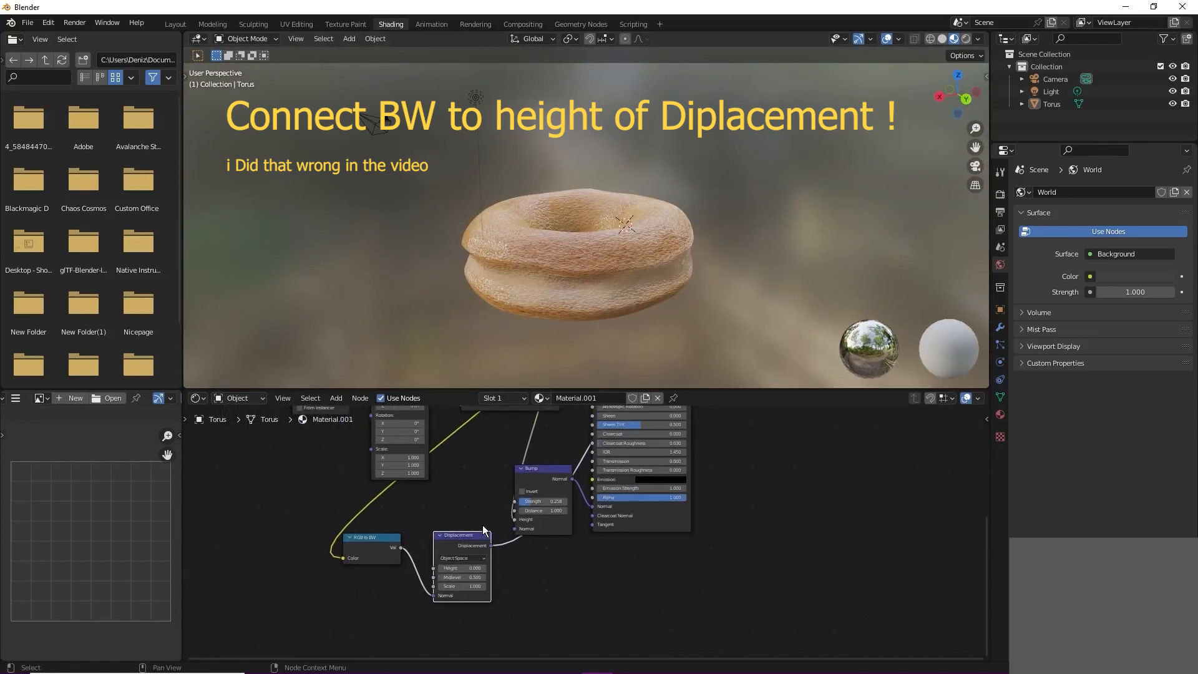
{"action": "scroll", "coordinate": [480, 543], "scroll_direction": "up", "scroll_amount": 1}
{"action": "left_click", "coordinate": [449, 572]}
{"action": "mouse_move", "coordinate": [448, 571]}
{"action": "left_mouse_down"}
{"action": "mouse_move", "coordinate": [493, 572]}
{"action": "mouse_move", "coordinate": [440, 571]}
{"action": "left_mouse_up"}
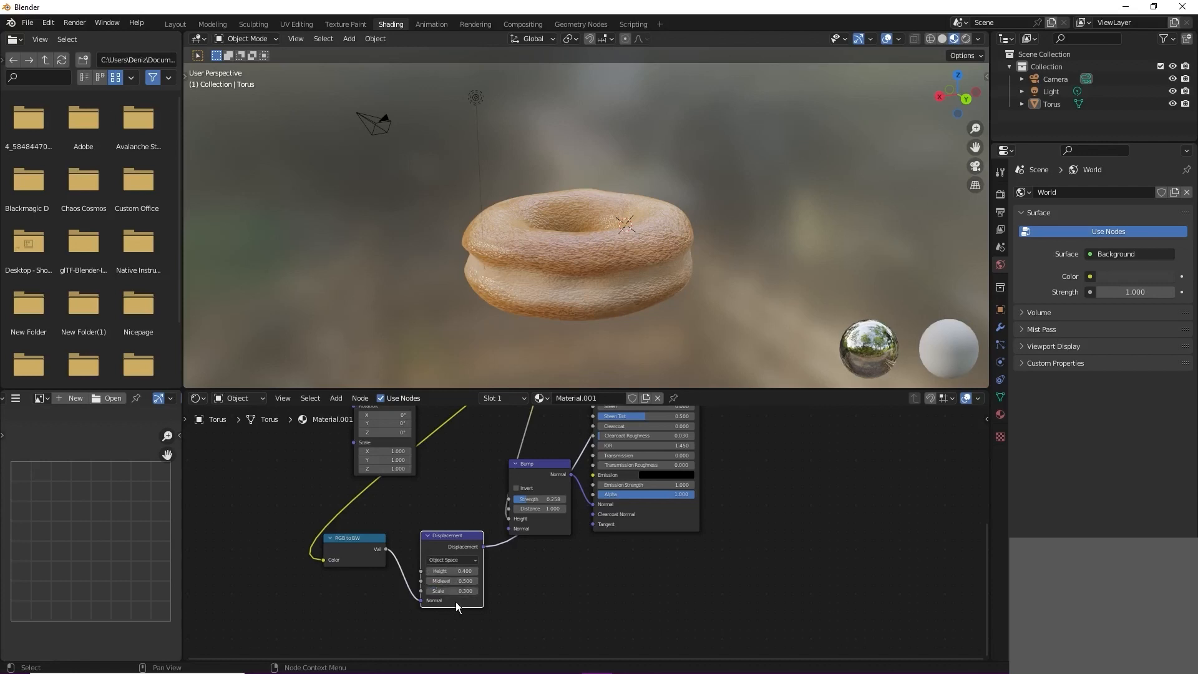
Step: Adjust the Principled BSDF's Roughness and switch the viewport to rendered shading to judge the crust
{"action": "scroll", "coordinate": [661, 312], "scroll_direction": "down", "scroll_amount": 2}
{"action": "middle_click_drag", "start_coordinate": [662, 312], "coordinate": [571, 309]}
{"action": "scroll", "coordinate": [571, 309], "scroll_direction": "up", "scroll_amount": 3}
{"action": "scroll", "coordinate": [694, 461], "scroll_direction": "down", "scroll_amount": 1}
{"action": "middle_click_drag", "start_coordinate": [696, 462], "coordinate": [698, 539]}
{"action": "left_click_drag", "start_coordinate": [618, 462], "coordinate": [650, 462]}
{"action": "key", "text": "z"}
{"action": "left_click", "coordinate": [627, 259]}
{"action": "mouse_move", "coordinate": [628, 258]}
{"action": "middle_mouse_down"}
{"action": "mouse_move", "coordinate": [626, 292]}
{"action": "mouse_move", "coordinate": [703, 288]}
{"action": "mouse_move", "coordinate": [564, 263]}
{"action": "mouse_move", "coordinate": [489, 299]}
{"action": "mouse_move", "coordinate": [579, 268]}
{"action": "mouse_move", "coordinate": [694, 286]}
{"action": "middle_mouse_up"}
{"action": "scroll", "coordinate": [566, 264], "scroll_direction": "down", "scroll_amount": 3}
{"action": "scroll", "coordinate": [579, 268], "scroll_direction": "up", "scroll_amount": 2}
{"action": "scroll", "coordinate": [693, 283], "scroll_direction": "up", "scroll_amount": 3}
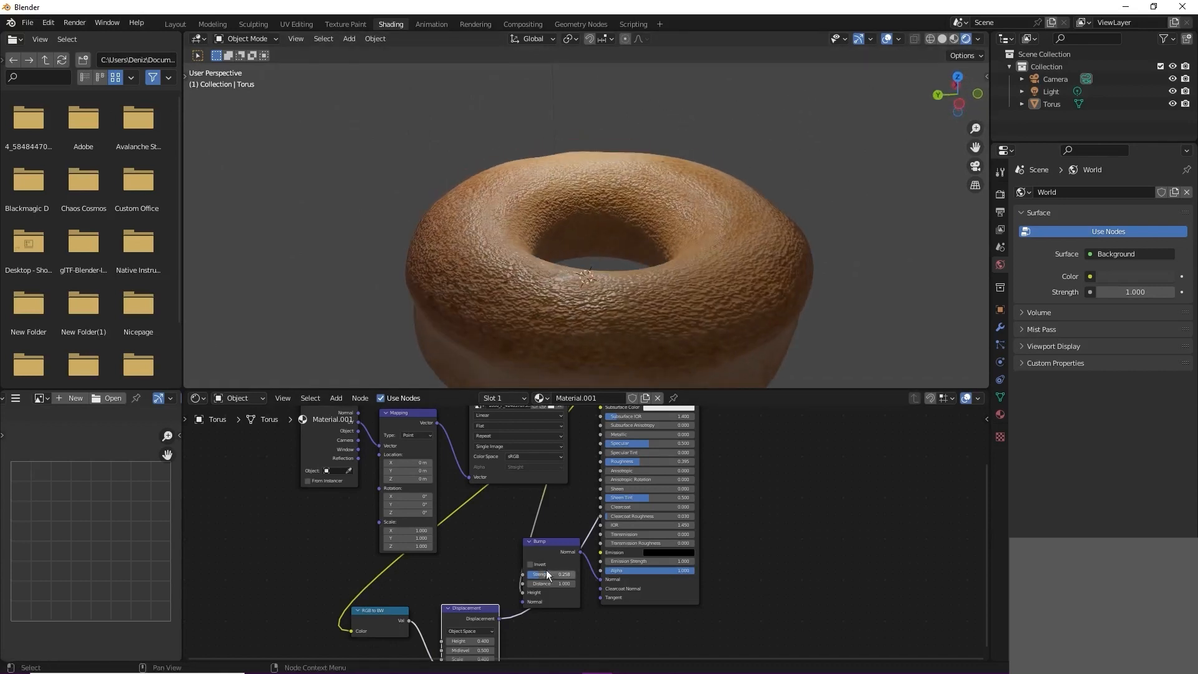
Step: Move the Displacement node up beside the Bump node, reduce its Scale, and lower the Bump Strength to about 0.125
{"action": "left_click_drag", "start_coordinate": [477, 608], "coordinate": [473, 566]}
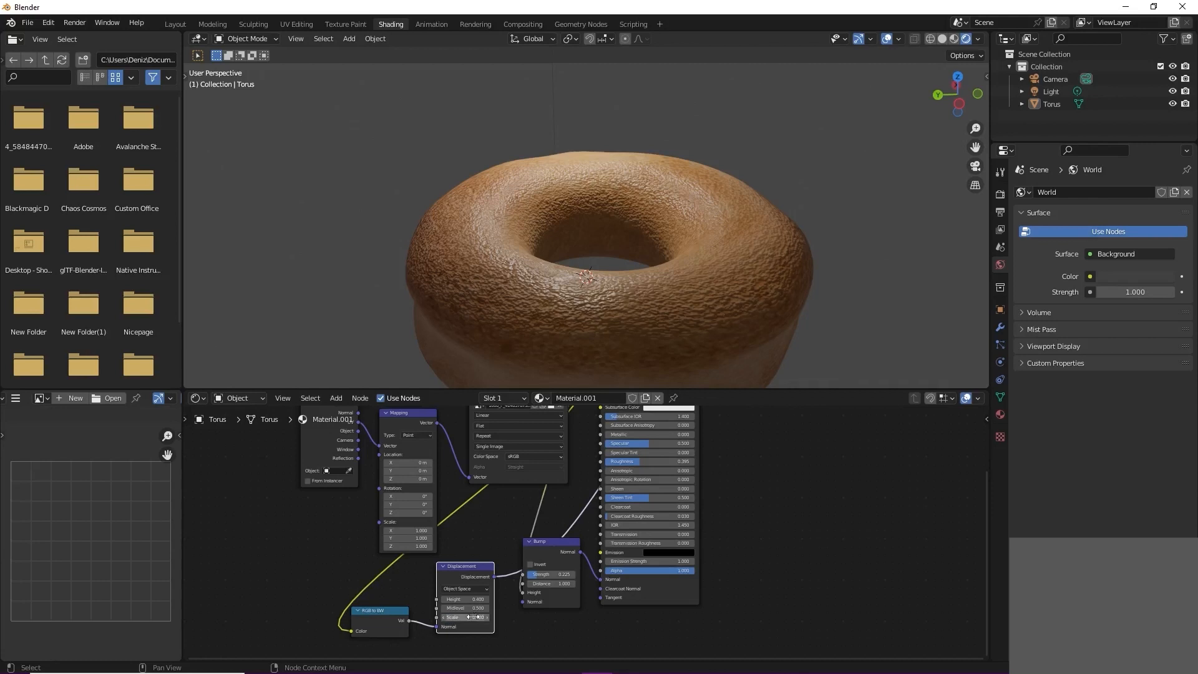
{"action": "scroll", "coordinate": [547, 321], "scroll_direction": "down", "scroll_amount": 5}
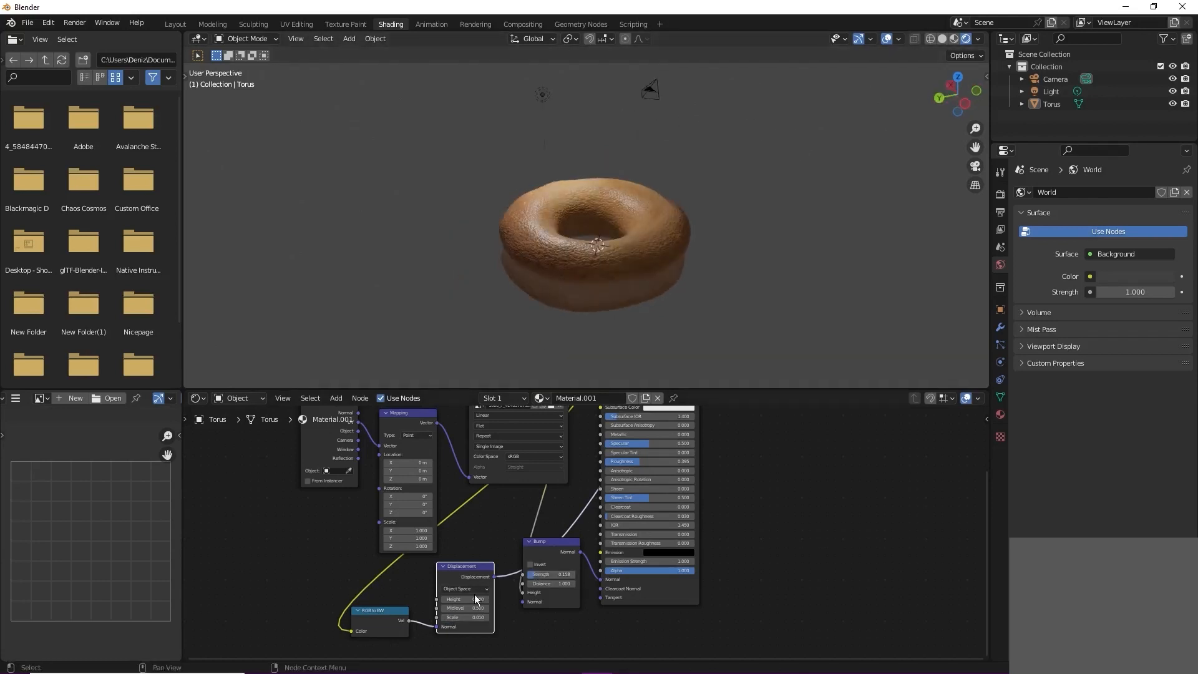
{"action": "scroll", "coordinate": [493, 192], "scroll_direction": "up", "scroll_amount": 2}
{"action": "middle_click_drag", "start_coordinate": [493, 192], "coordinate": [585, 159]}
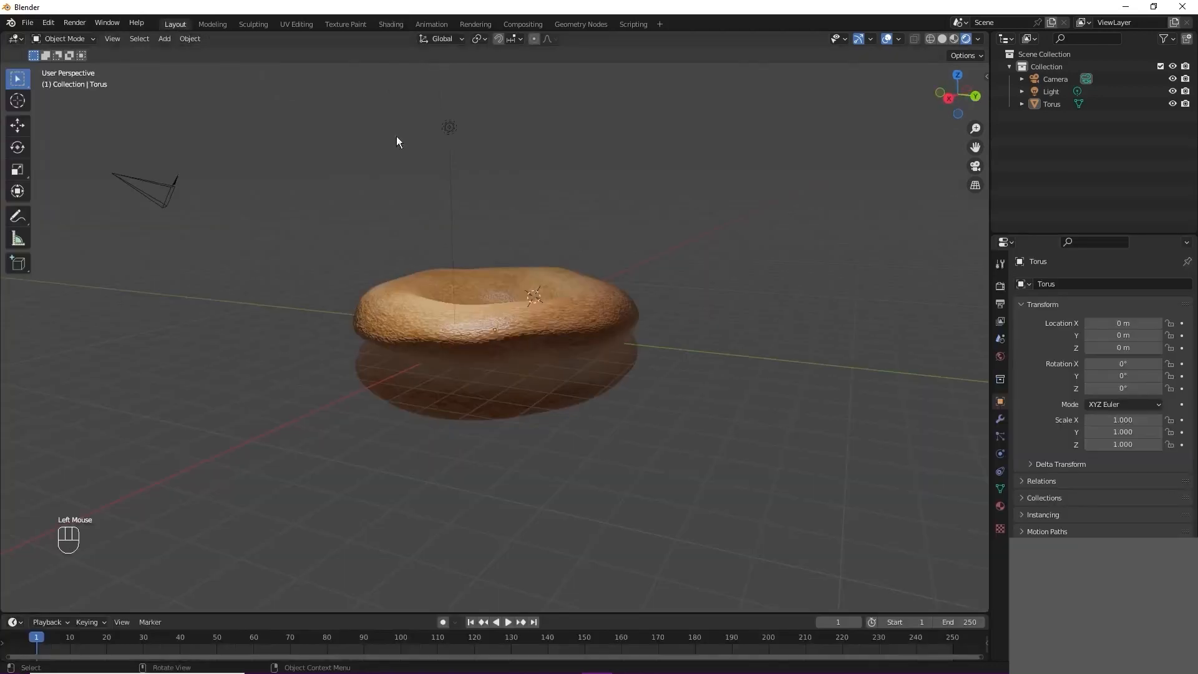
Step: Move the light about 1.56 m along X, 0.63 m along Y and -0.34 m along Z
{"action": "left_click", "coordinate": [449, 127]}
{"action": "middle_click_drag", "start_coordinate": [449, 127], "coordinate": [664, 235]}
{"action": "key", "text": "g"}
{"action": "left_click", "coordinate": [709, 252]}
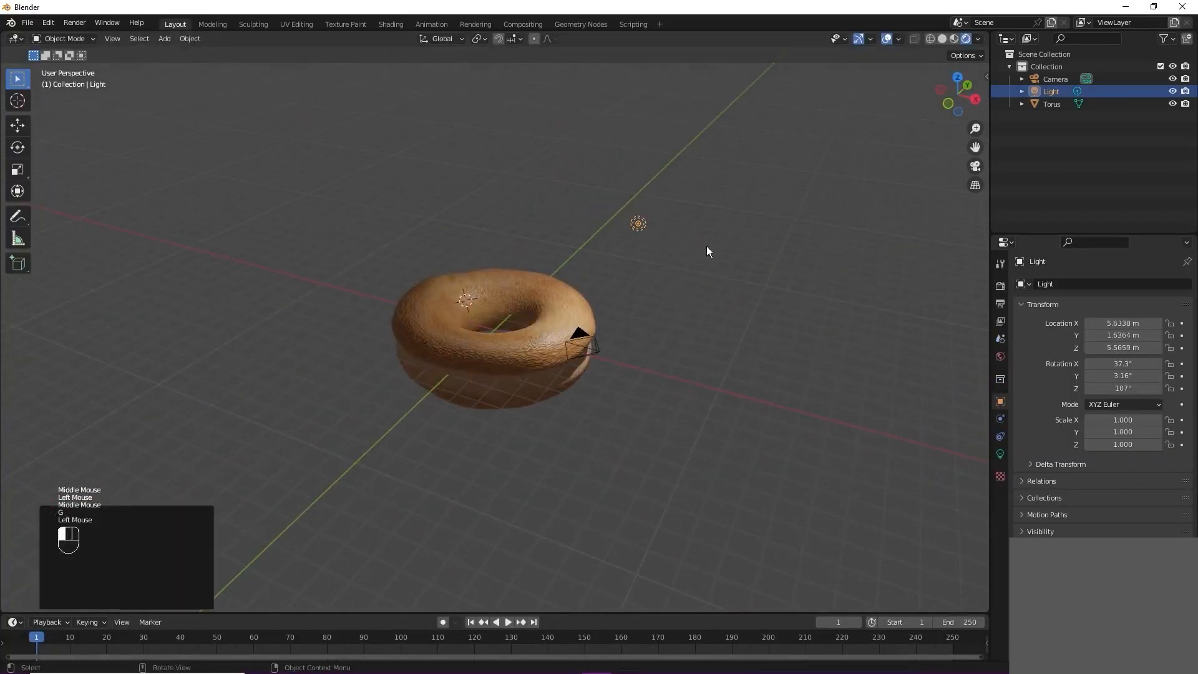
Step: Set the light's power to about 1022.5 W and change its type to Area
{"action": "left_click", "coordinate": [1000, 454]}
{"action": "left_click_drag", "start_coordinate": [1118, 369], "coordinate": [1123, 369]}
{"action": "left_click", "coordinate": [1167, 340]}
{"action": "scroll", "coordinate": [845, 362], "scroll_direction": "down", "scroll_amount": 1}
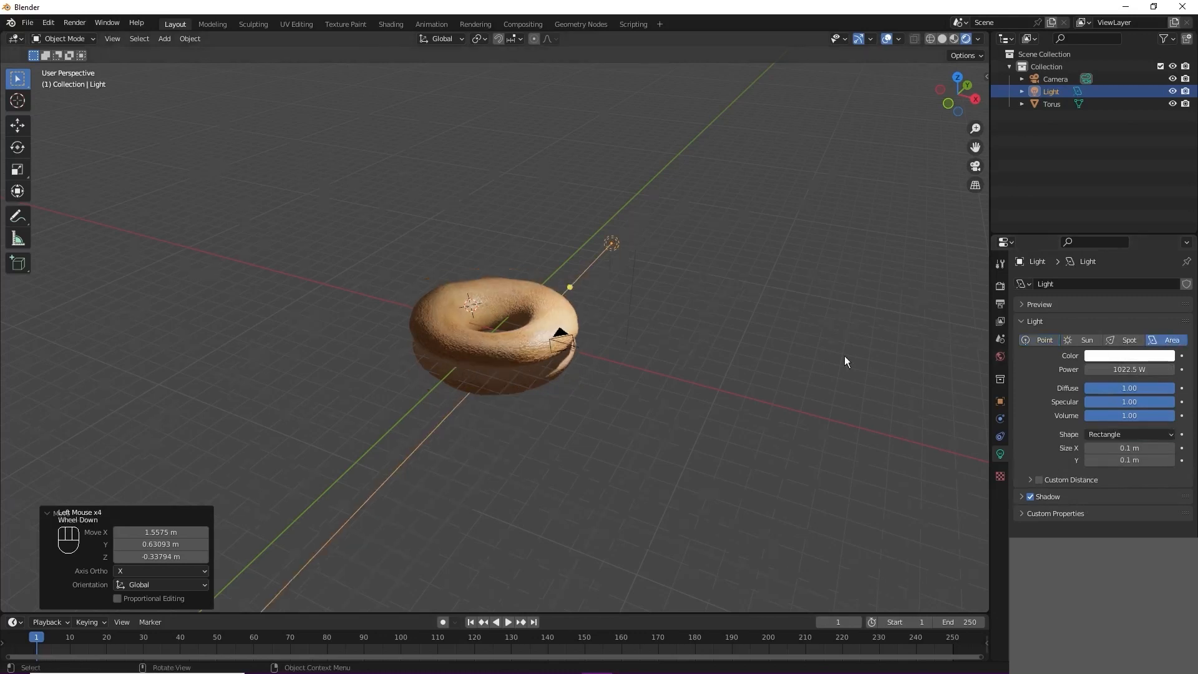
Step: Reposition the area light around the torus, raising it about 3.1 m in the last move
{"action": "key", "text": "g"}
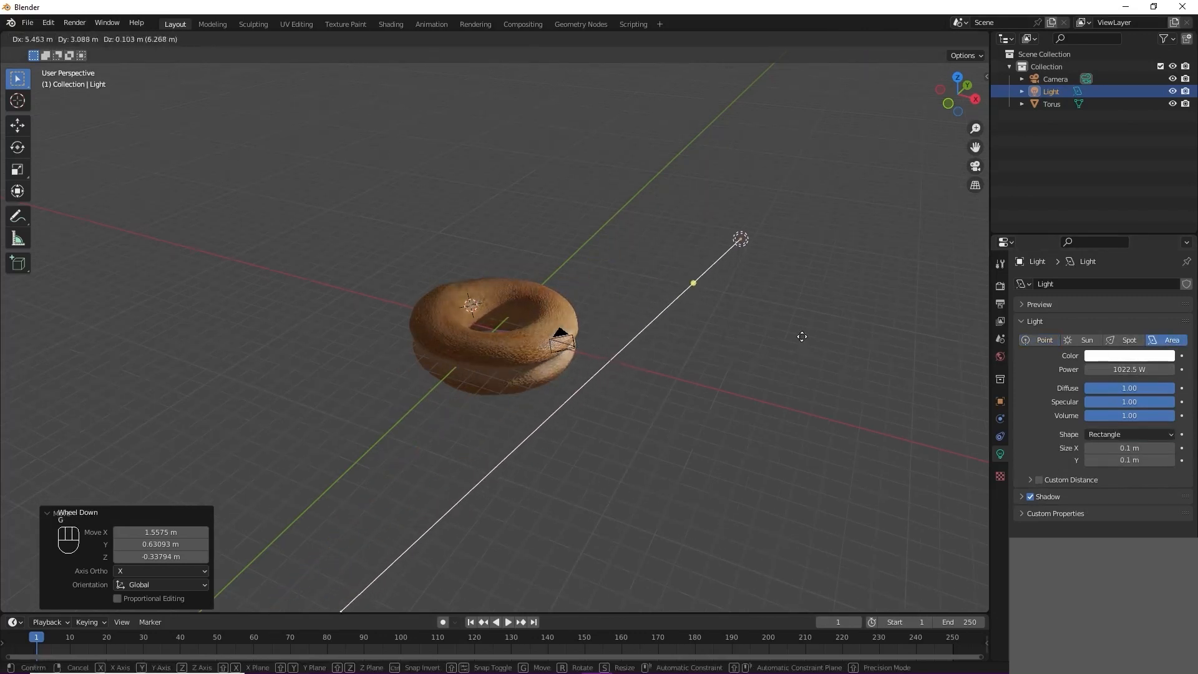
{"action": "left_click", "coordinate": [803, 337]}
{"action": "middle_click_drag", "start_coordinate": [802, 337], "coordinate": [634, 346]}
{"action": "key", "text": "g"}
{"action": "left_click", "coordinate": [324, 247]}
{"action": "mouse_move", "coordinate": [324, 246]}
{"action": "middle_mouse_down"}
{"action": "mouse_move", "coordinate": [518, 359]}
{"action": "mouse_move", "coordinate": [511, 384]}
{"action": "mouse_move", "coordinate": [547, 353]}
{"action": "mouse_move", "coordinate": [537, 337]}
{"action": "middle_mouse_up"}
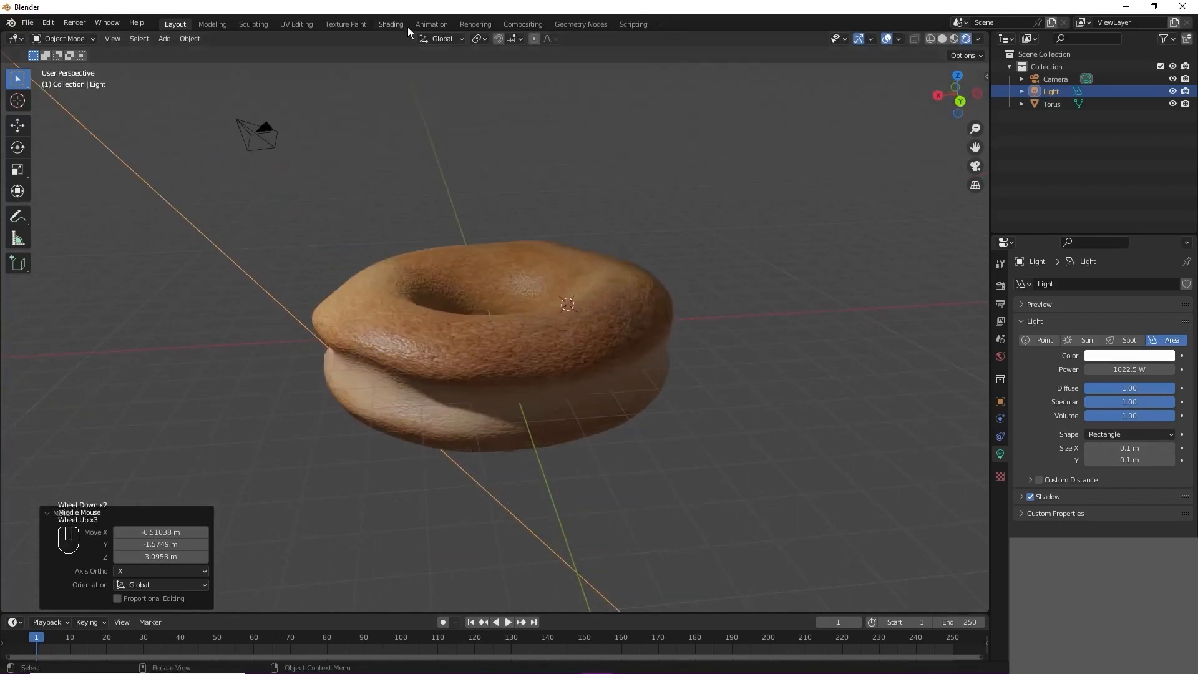
Step: Switch to texture painting on the torus and reduce the brush radius to 25 px
{"action": "left_click", "coordinate": [345, 24]}
{"action": "mouse_move", "coordinate": [599, 314]}
{"action": "middle_mouse_down"}
{"action": "mouse_move", "coordinate": [645, 414]}
{"action": "mouse_move", "coordinate": [593, 387]}
{"action": "middle_mouse_up"}
{"action": "key", "text": "f"}
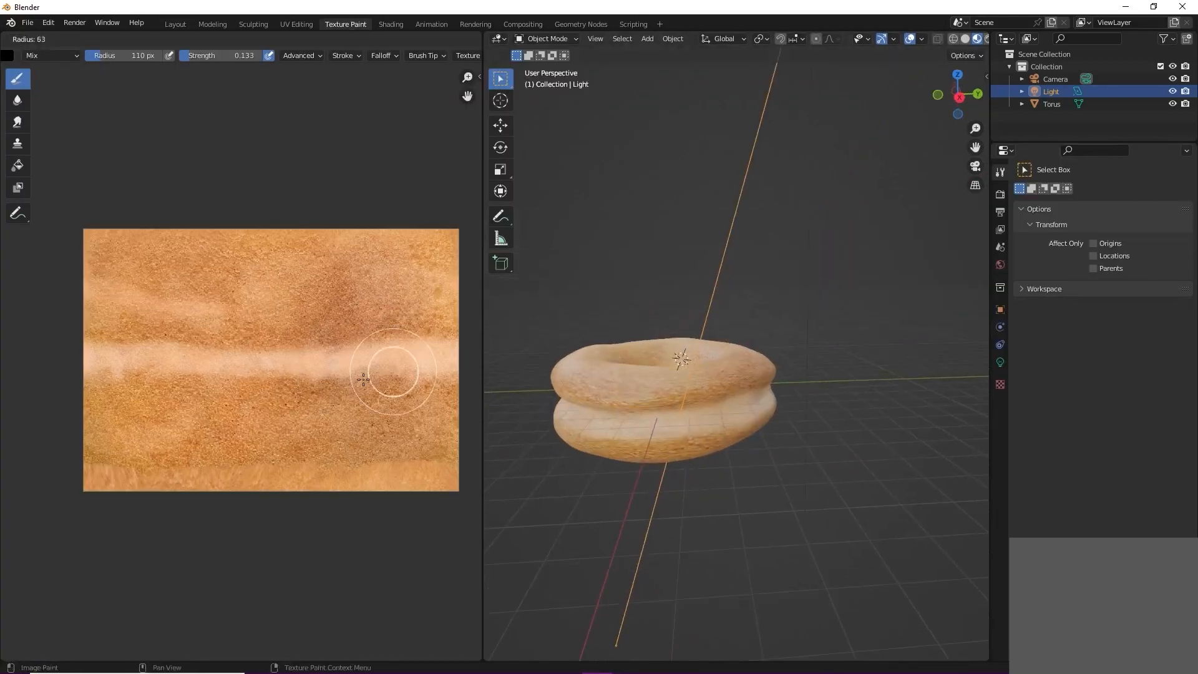
{"action": "left_click", "coordinate": [361, 387]}
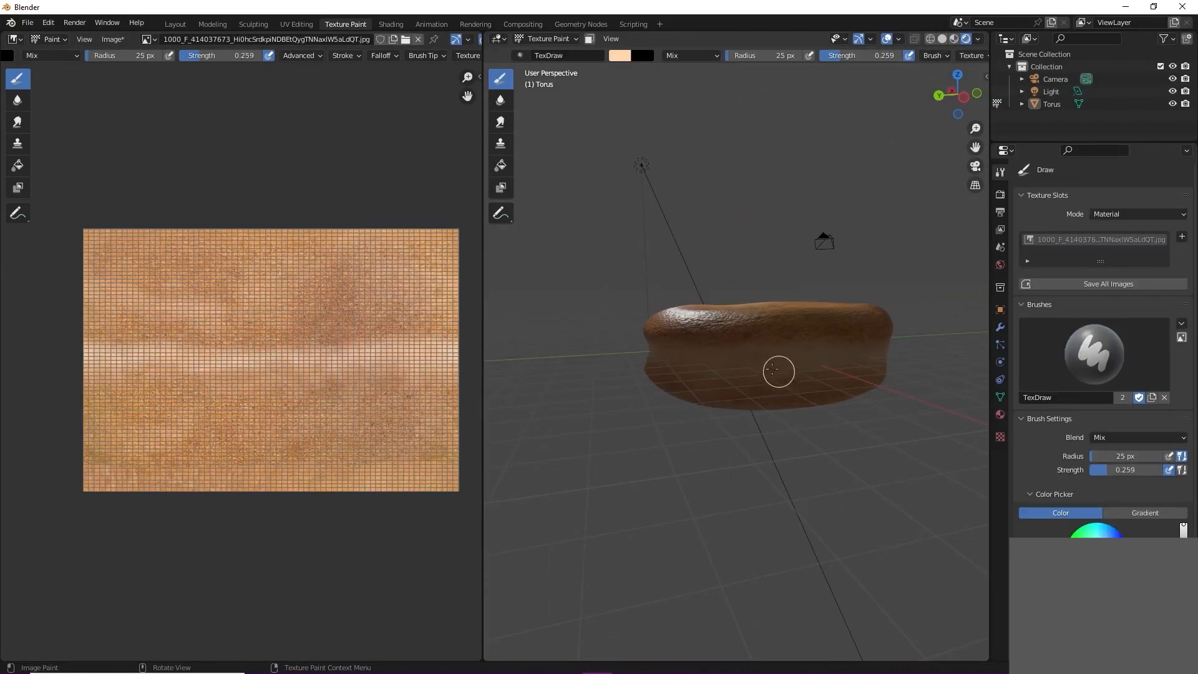
Step: Touch up the torus's side band with the light colour, setting the brush to 39 px radius and 0.163 strength
{"action": "mouse_move", "coordinate": [840, 384]}
{"action": "middle_mouse_down"}
{"action": "mouse_move", "coordinate": [682, 374]}
{"action": "mouse_move", "coordinate": [703, 358]}
{"action": "mouse_move", "coordinate": [672, 372]}
{"action": "mouse_move", "coordinate": [736, 393]}
{"action": "middle_mouse_up"}
{"action": "key", "text": "f"}
{"action": "left_click", "coordinate": [697, 373]}
{"action": "middle_click_drag", "start_coordinate": [638, 390], "coordinate": [777, 397]}
{"action": "key", "text": "f"}
{"action": "left_click", "coordinate": [721, 385]}
{"action": "left_click_drag", "start_coordinate": [858, 57], "coordinate": [849, 57]}
{"action": "middle_click_drag", "start_coordinate": [704, 334], "coordinate": [679, 373]}
{"action": "key", "text": "f"}
{"action": "left_click", "coordinate": [660, 374]}
{"action": "key", "text": "f"}
{"action": "left_click", "coordinate": [619, 411]}
{"action": "middle_click_drag", "start_coordinate": [654, 311], "coordinate": [668, 300]}
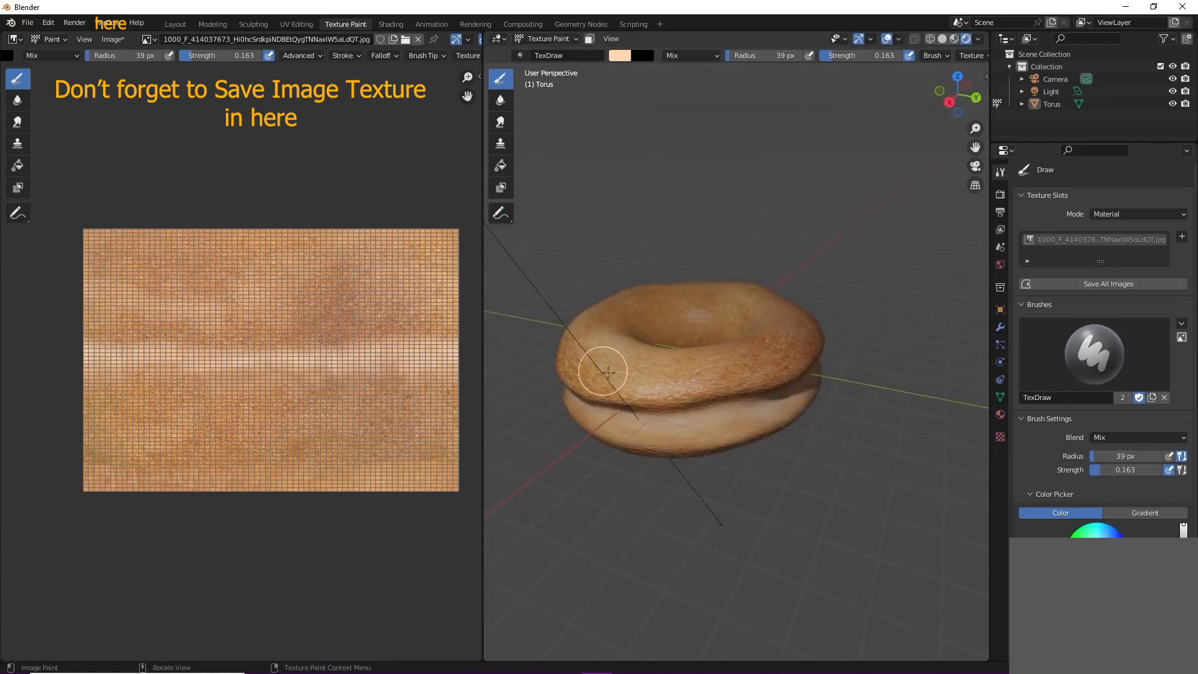
Step: Return to the Layout workspace and turn its viewport into a shader editor showing the World nodes
{"action": "left_click", "coordinate": [392, 24]}
{"action": "left_click", "coordinate": [182, 26]}
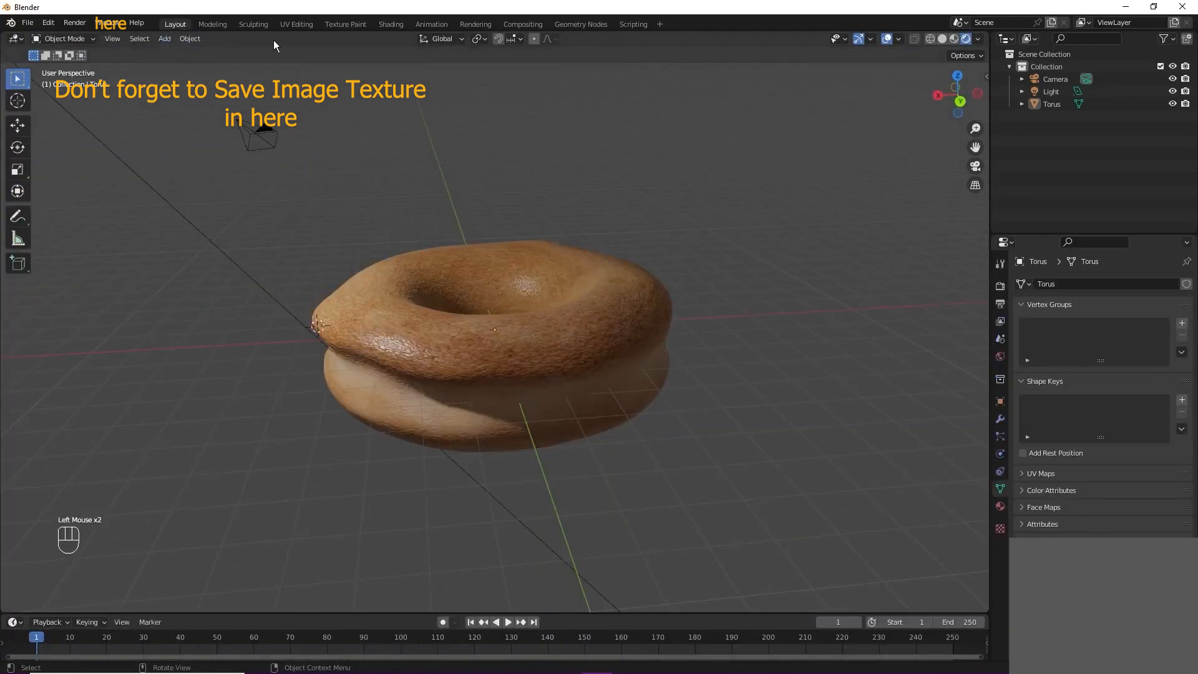
{"action": "left_click", "coordinate": [50, 38]}
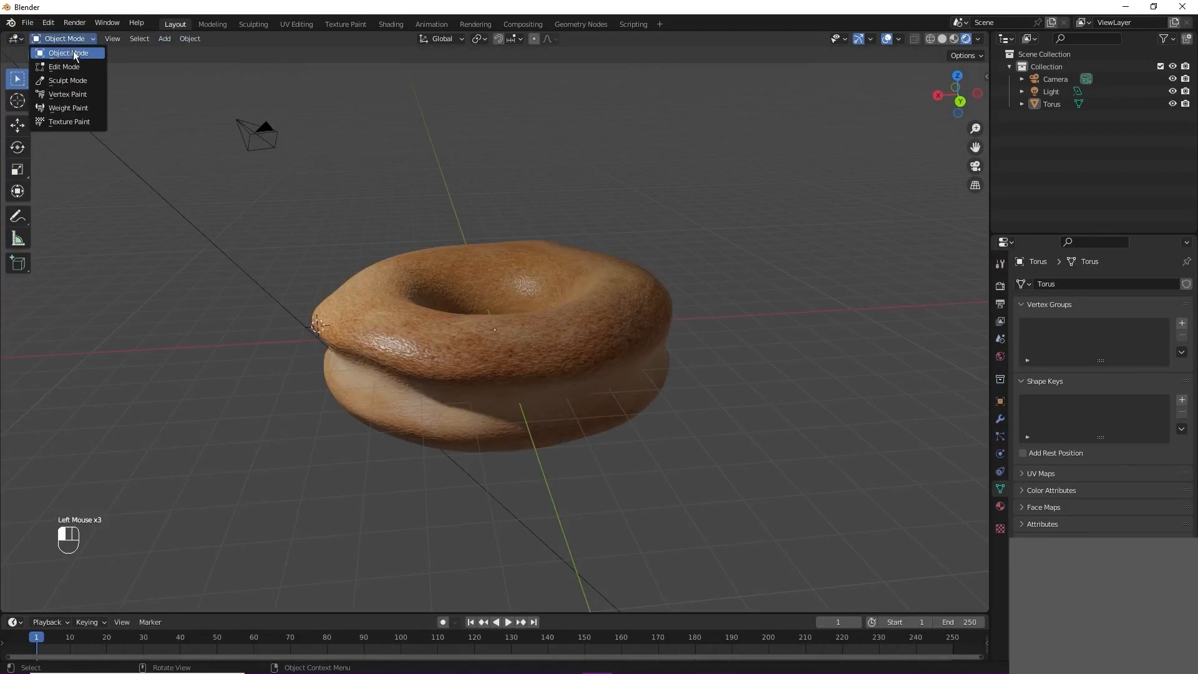
{"action": "left_click", "coordinate": [15, 39]}
{"action": "left_click", "coordinate": [50, 156]}
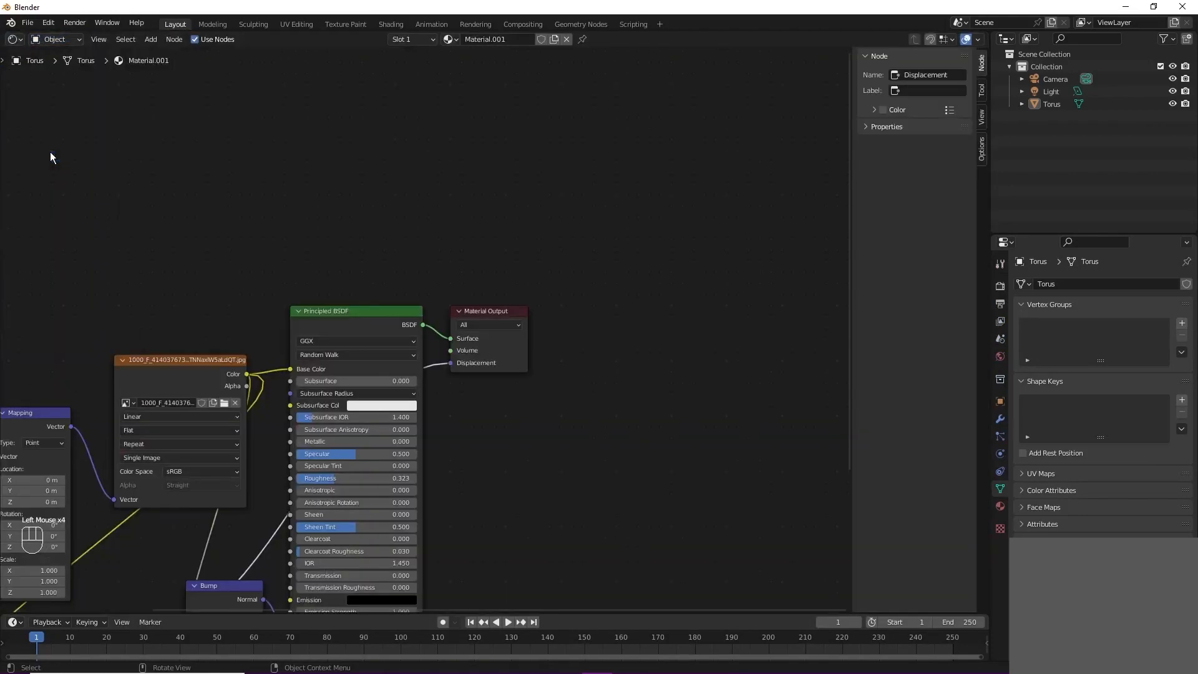
{"action": "scroll", "coordinate": [272, 252], "scroll_direction": "down", "scroll_amount": 2}
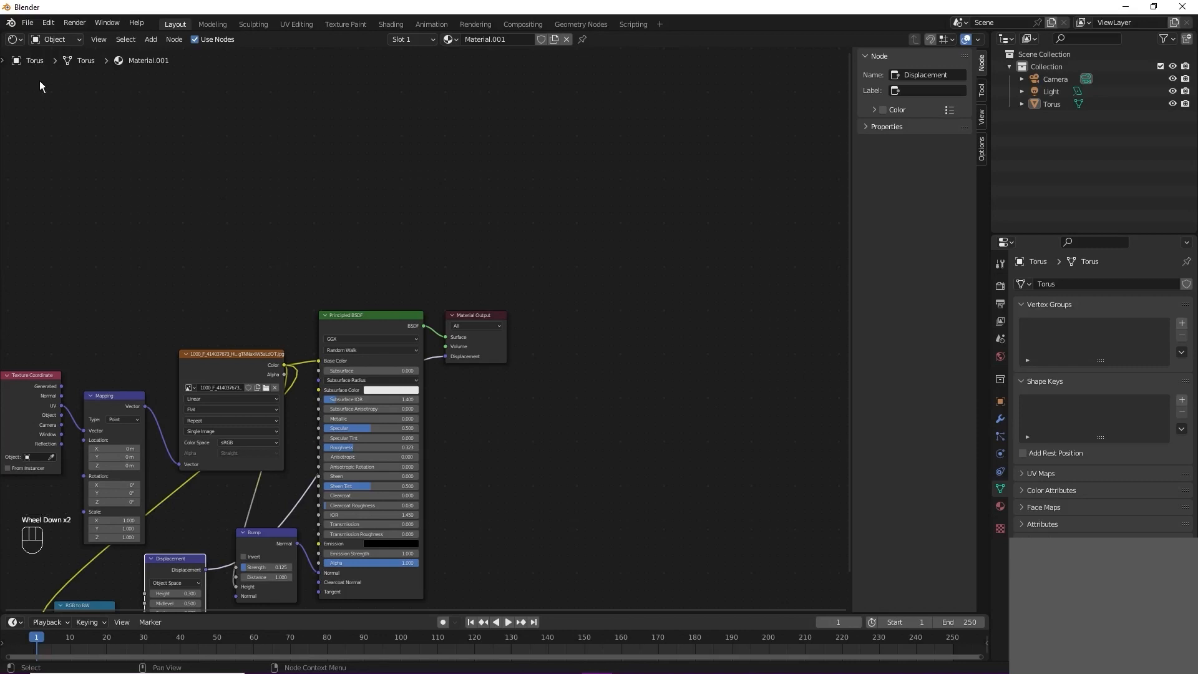
{"action": "left_click", "coordinate": [61, 40]}
{"action": "left_click", "coordinate": [75, 69]}
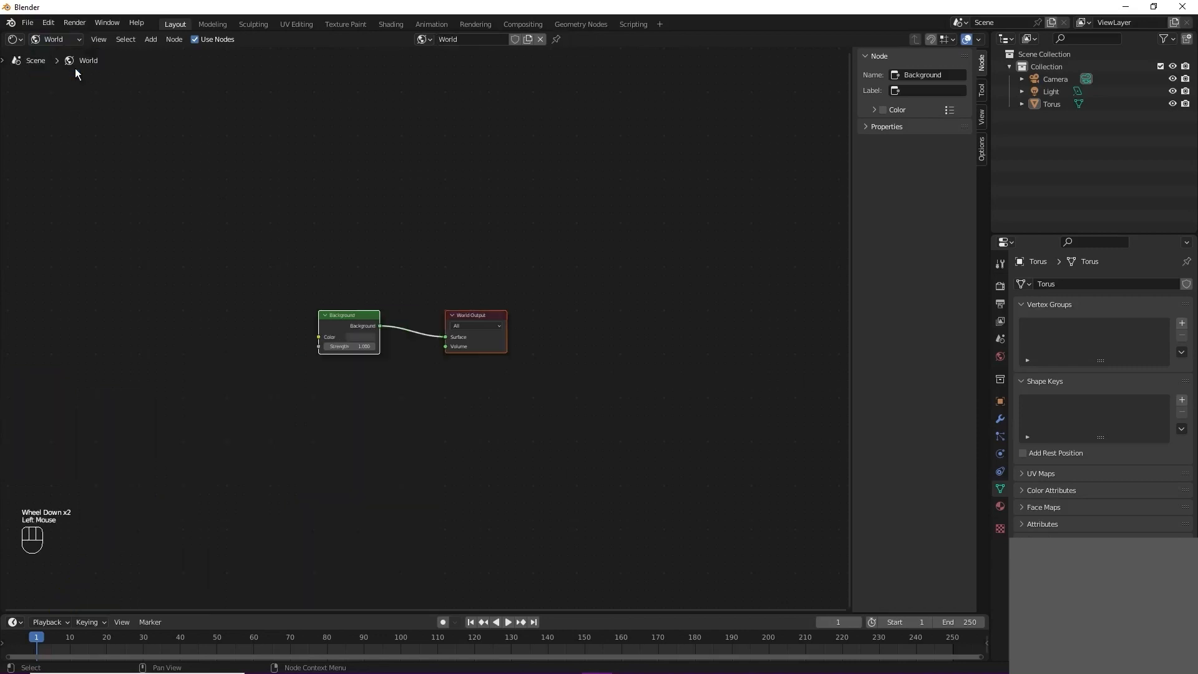
{"action": "scroll", "coordinate": [399, 255], "scroll_direction": "up", "scroll_amount": 1}
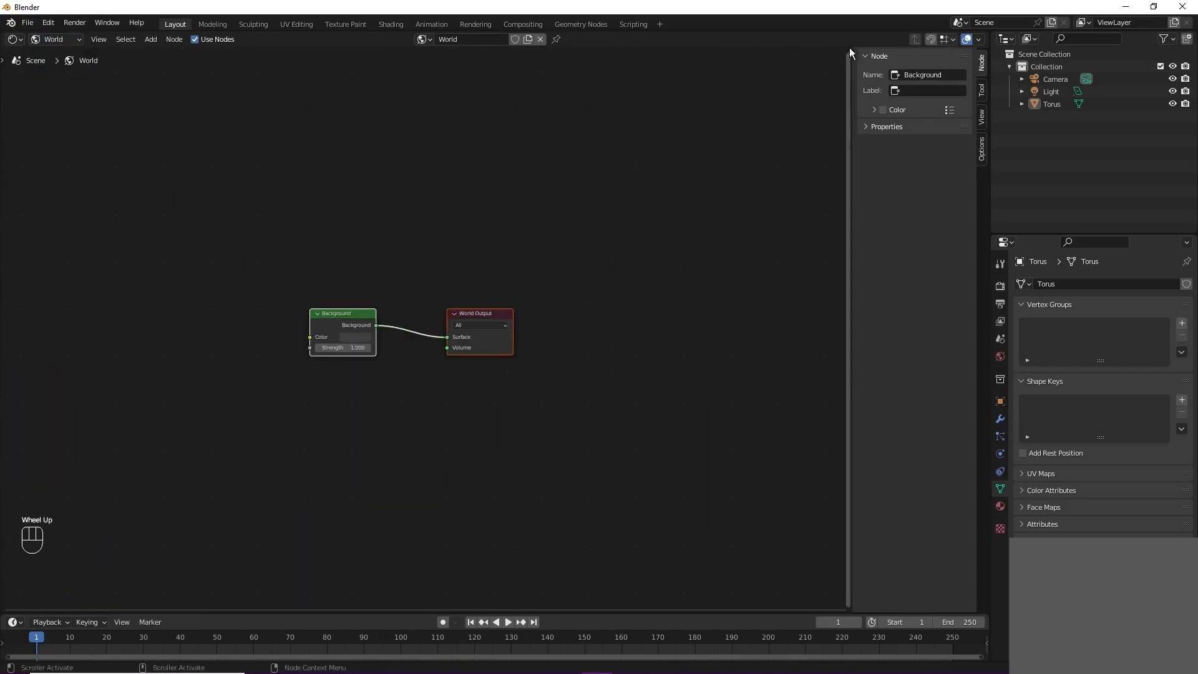
Step: Split the shader editor side by side, make the new area a 3D viewport, and narrow the node sidebar
{"action": "left_click_drag", "start_coordinate": [990, 34], "coordinate": [459, 53]}
{"action": "left_click", "coordinate": [467, 40]}
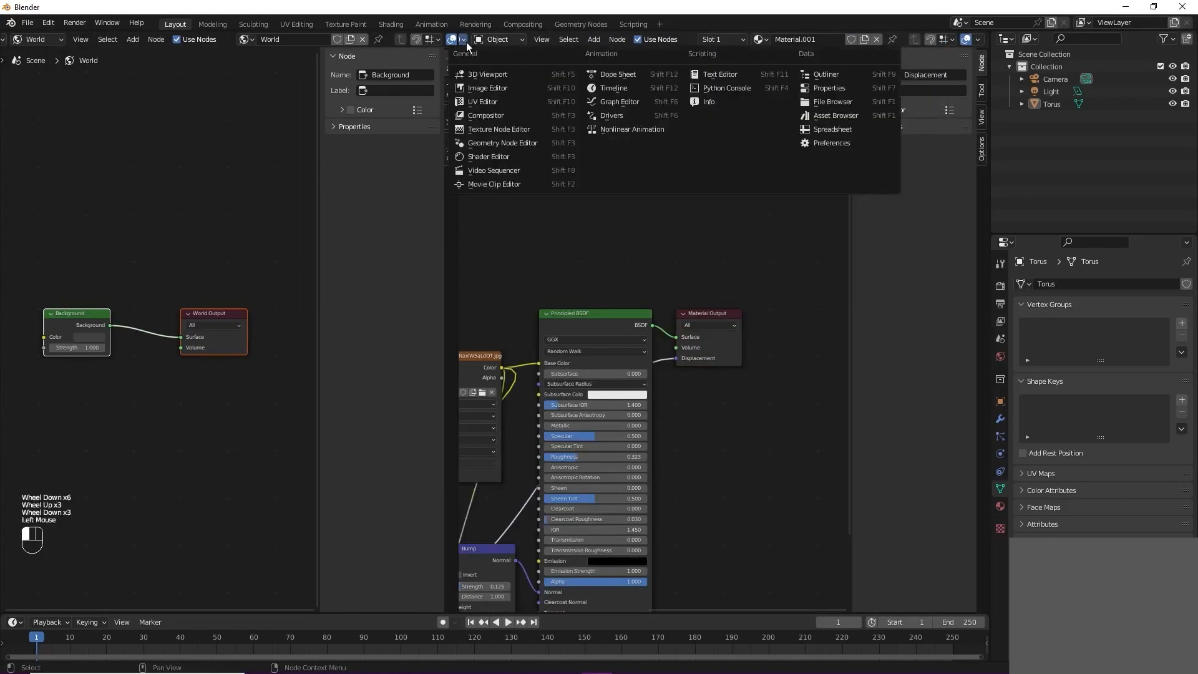
{"action": "left_click", "coordinate": [487, 74]}
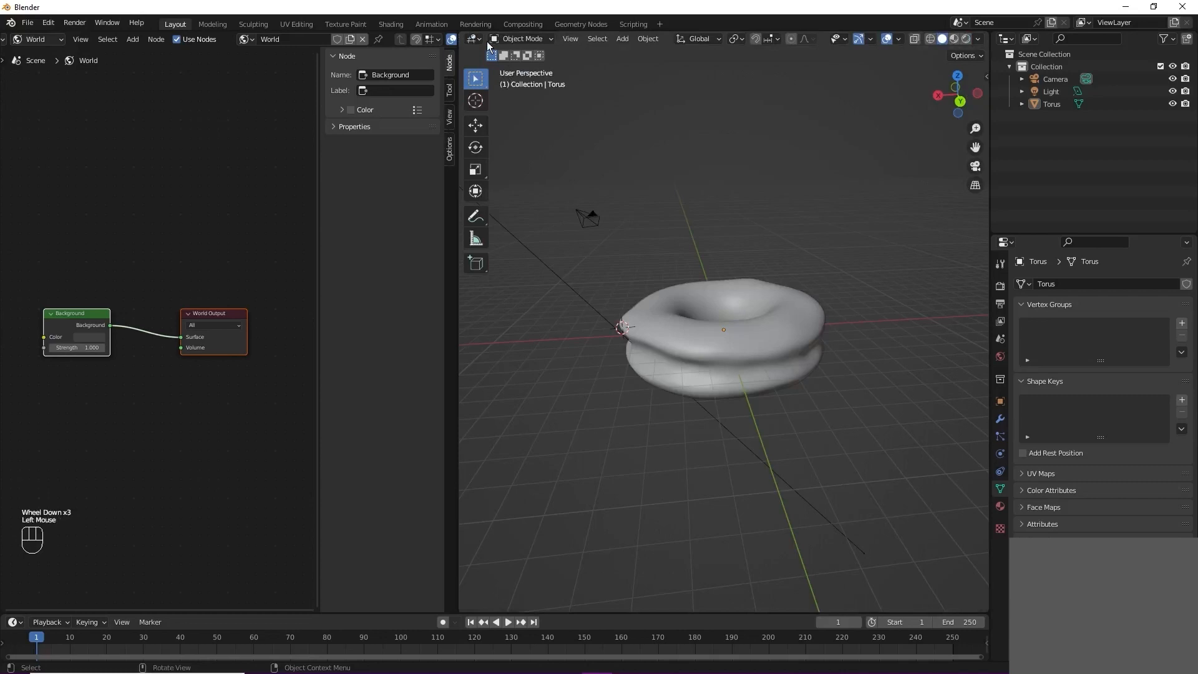
{"action": "left_click_drag", "start_coordinate": [318, 238], "coordinate": [430, 245]}
Step: Add an Image Texture node in front of the World's Background node
{"action": "left_click_drag", "start_coordinate": [156, 315], "coordinate": [242, 339]}
{"action": "scroll", "coordinate": [210, 319], "scroll_direction": "down", "scroll_amount": 2}
{"action": "middle_click_drag", "start_coordinate": [273, 317], "coordinate": [340, 315]}
{"action": "left_click", "coordinate": [121, 321]}
{"action": "key", "text": "shift+a"}
{"action": "left_click", "coordinate": [116, 321]}
{"action": "type", "text": "image"}
{"action": "key", "text": "Return"}
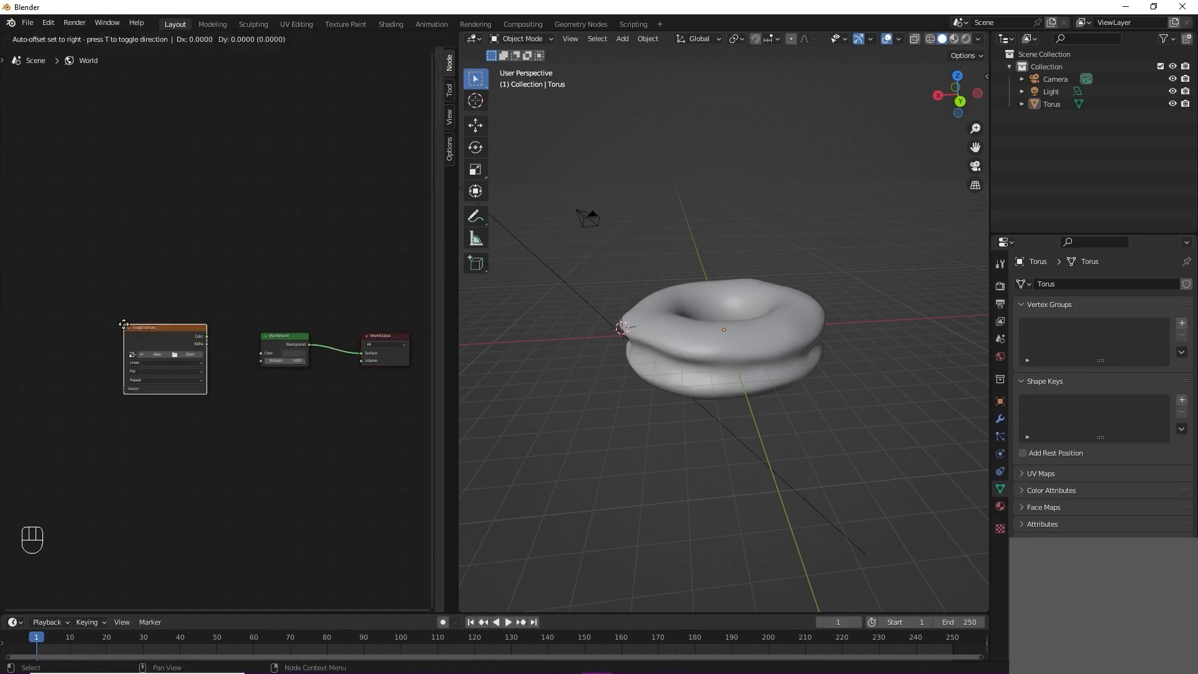
{"action": "left_click", "coordinate": [161, 326]}
Step: Add a Mapping node in front of the World's Image Texture node
{"action": "key", "text": "shift+a"}
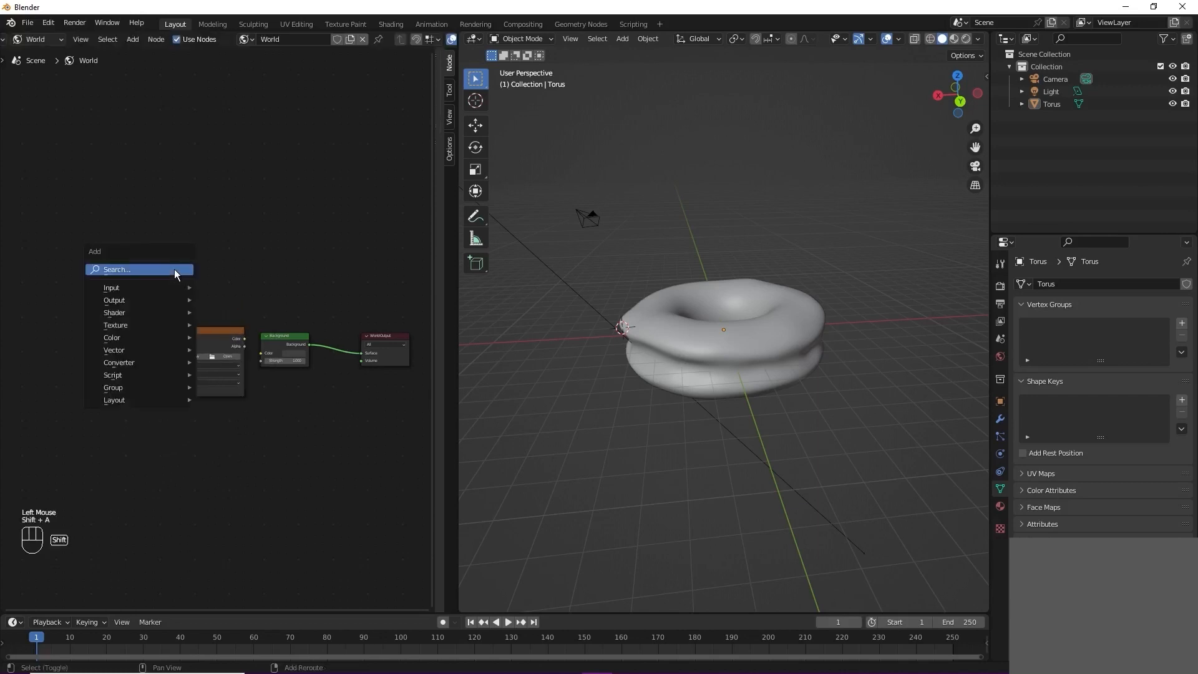
{"action": "left_click", "coordinate": [175, 270]}
{"action": "type", "text": "map"}
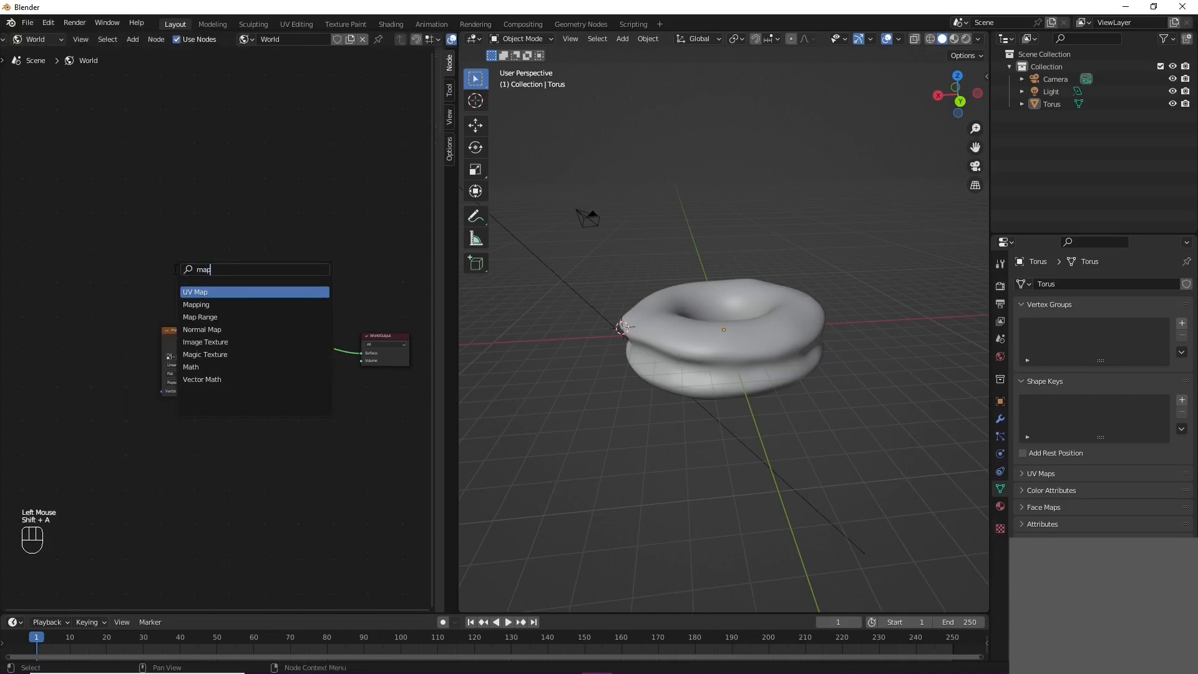
{"action": "key", "text": "Down"}
{"action": "key", "text": "Return"}
{"action": "left_click", "coordinate": [97, 275]}
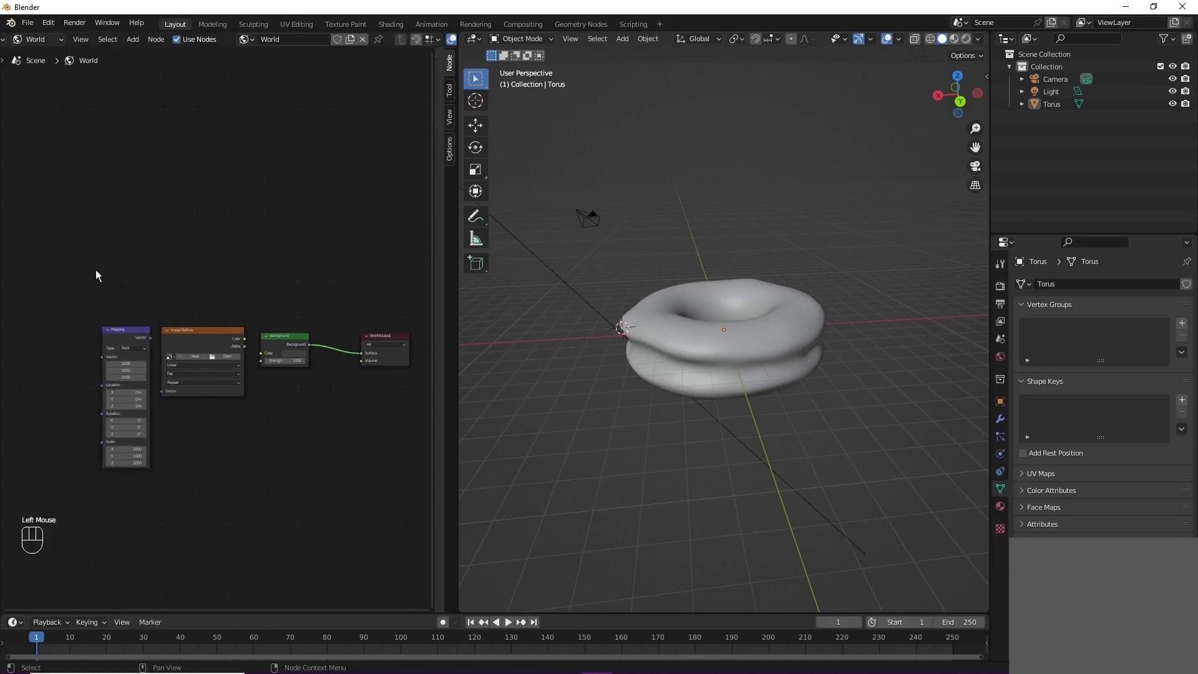
Step: Add a Texture Coordinate node in front of the Mapping node
{"action": "key", "text": "shift+a"}
{"action": "left_click", "coordinate": [98, 270]}
{"action": "type", "text": "texture co"}
{"action": "key", "text": "Return"}
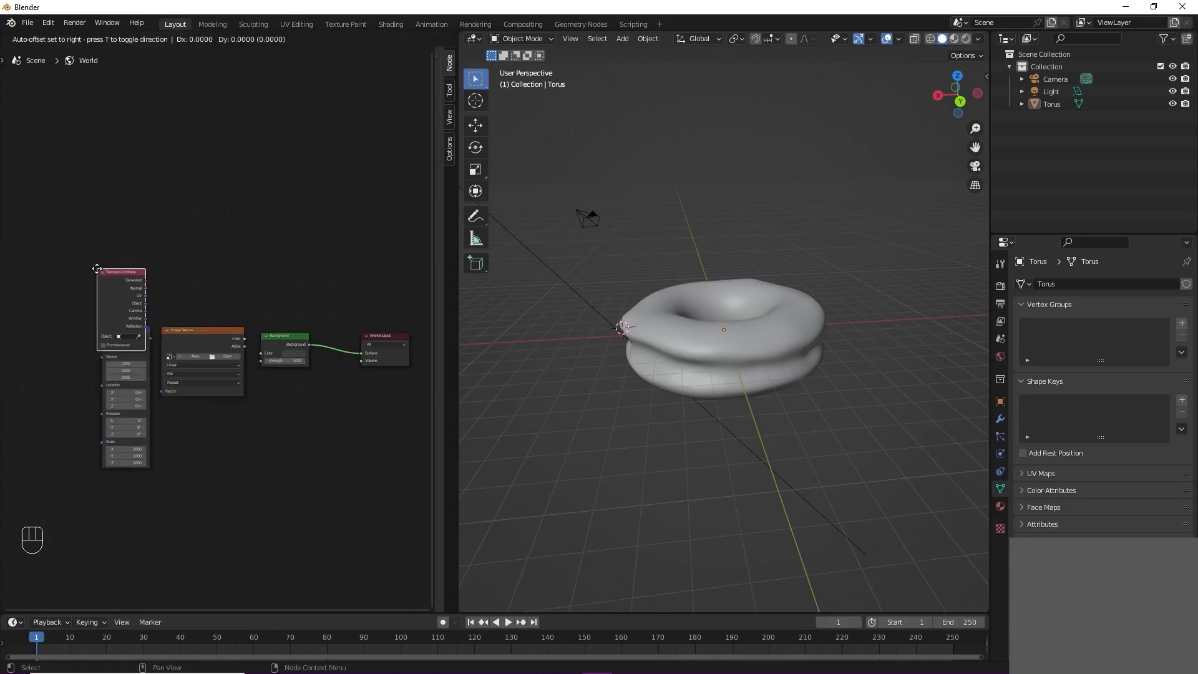
{"action": "left_click", "coordinate": [50, 349]}
Step: Link Texture Coordinate Generated through Mapping into the Image Texture's Vector, and the Image Texture's Color into the Background Color
{"action": "middle_click_drag", "start_coordinate": [140, 314], "coordinate": [332, 273]}
{"action": "scroll", "coordinate": [241, 291], "scroll_direction": "up", "scroll_amount": 1}
{"action": "scroll", "coordinate": [332, 273], "scroll_direction": "up", "scroll_amount": 1}
{"action": "left_click_drag", "start_coordinate": [189, 345], "coordinate": [148, 350]}
{"action": "left_click_drag", "start_coordinate": [279, 323], "coordinate": [219, 368]}
{"action": "left_click", "coordinate": [190, 366]}
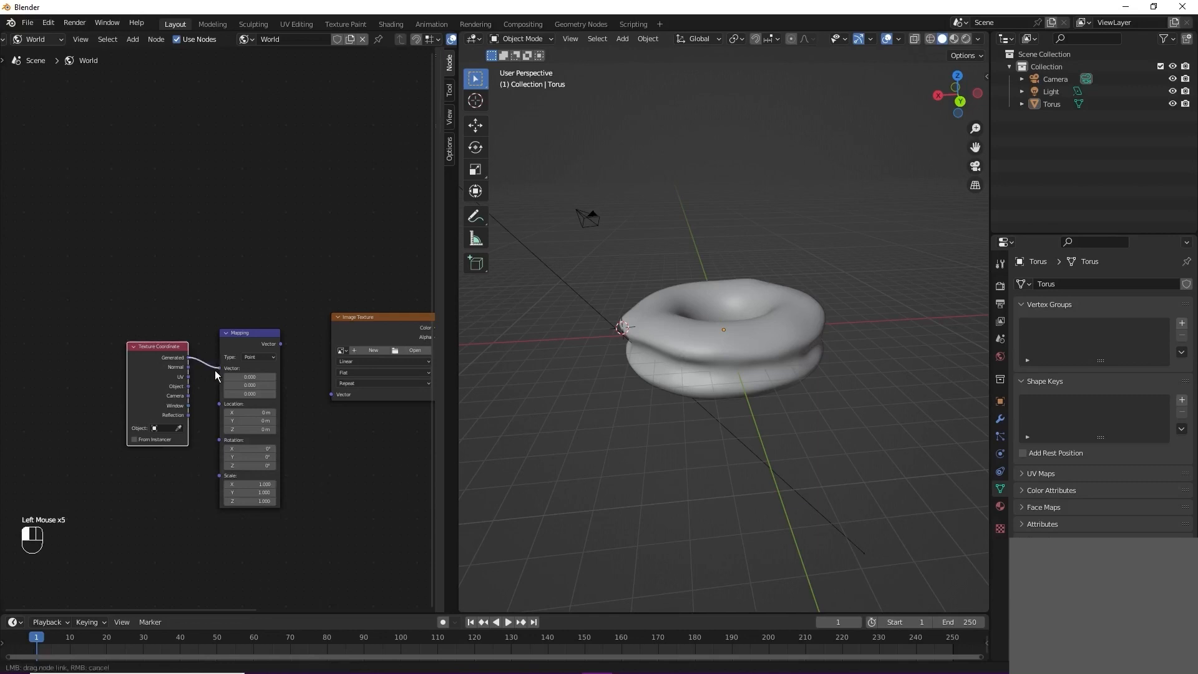
{"action": "left_click_drag", "start_coordinate": [281, 343], "coordinate": [332, 395]}
{"action": "middle_click_drag", "start_coordinate": [423, 329], "coordinate": [248, 354]}
{"action": "left_click_drag", "start_coordinate": [248, 354], "coordinate": [282, 369]}
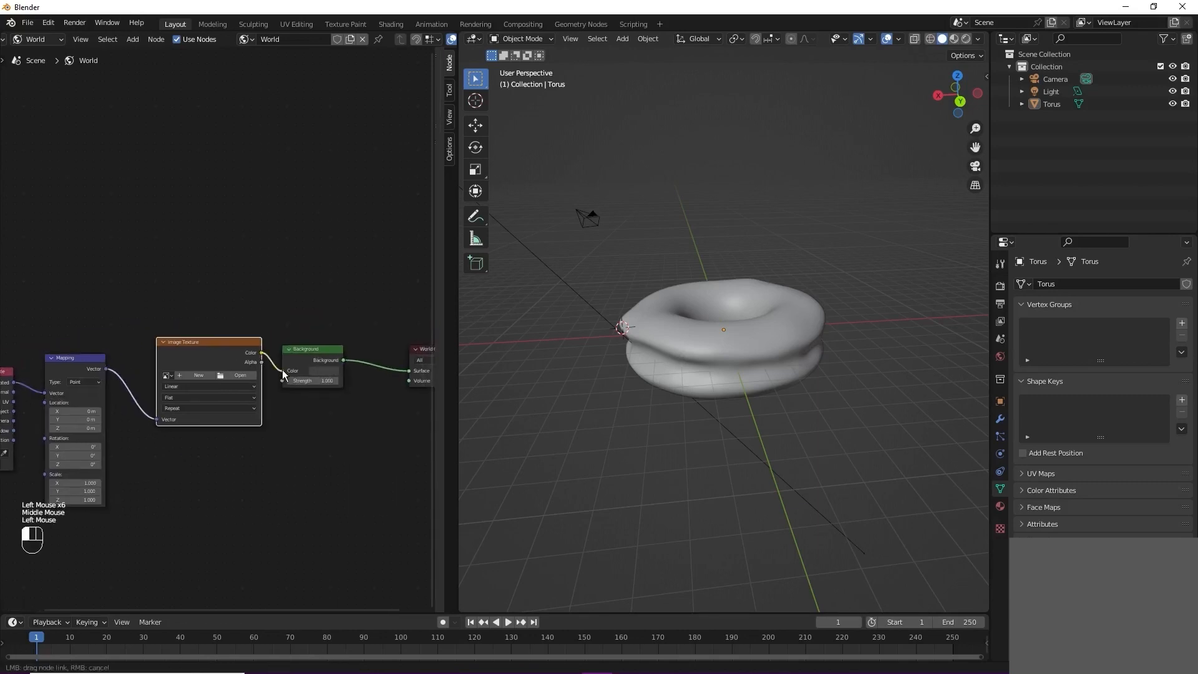
Step: Load the veranda HDR image into the World's Image Texture node
{"action": "left_click", "coordinate": [233, 377]}
{"action": "left_click", "coordinate": [315, 344]}
{"action": "double_click", "coordinate": [751, 302]}
Step: Switch the viewport to rendered shading and view the torus against the HDR surroundings
{"action": "key", "text": "z"}
{"action": "left_click", "coordinate": [637, 292]}
{"action": "mouse_move", "coordinate": [638, 388]}
{"action": "middle_mouse_down"}
{"action": "mouse_move", "coordinate": [753, 390]}
{"action": "mouse_move", "coordinate": [821, 412]}
{"action": "mouse_move", "coordinate": [739, 365]}
{"action": "mouse_move", "coordinate": [704, 358]}
{"action": "mouse_move", "coordinate": [691, 385]}
{"action": "mouse_move", "coordinate": [684, 340]}
{"action": "middle_mouse_up"}
{"action": "scroll", "coordinate": [818, 413], "scroll_direction": "up", "scroll_amount": 2}
{"action": "scroll", "coordinate": [739, 365], "scroll_direction": "down", "scroll_amount": 2}
{"action": "scroll", "coordinate": [1020, 478], "scroll_direction": "down", "scroll_amount": 4}
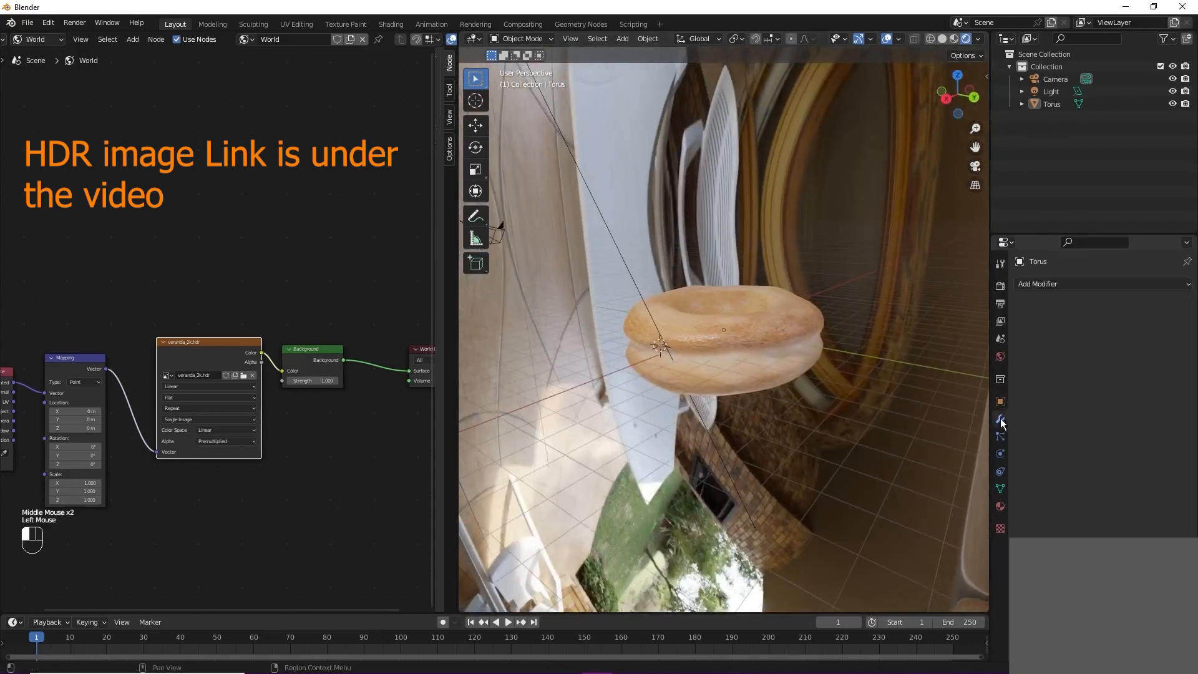
Step: Set the render engine to Cycles and the device to GPU Compute
{"action": "left_click", "coordinate": [1001, 265]}
{"action": "left_click", "coordinate": [1000, 286]}
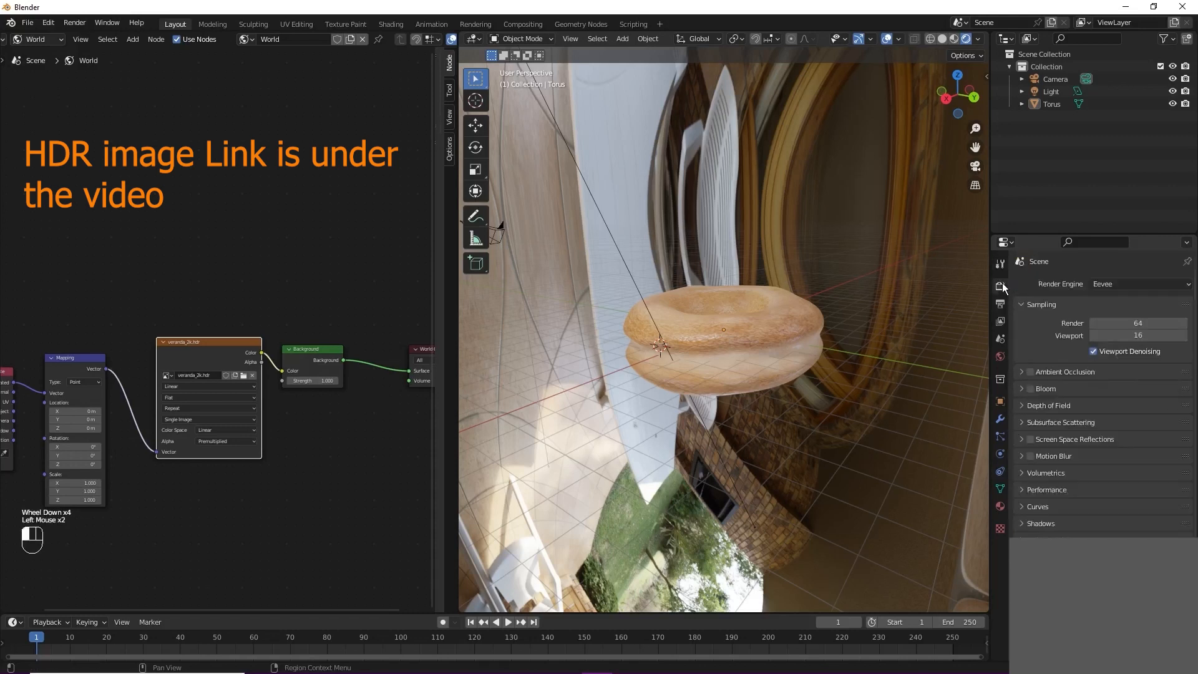
{"action": "left_click", "coordinate": [1117, 284]}
{"action": "left_click", "coordinate": [1128, 322]}
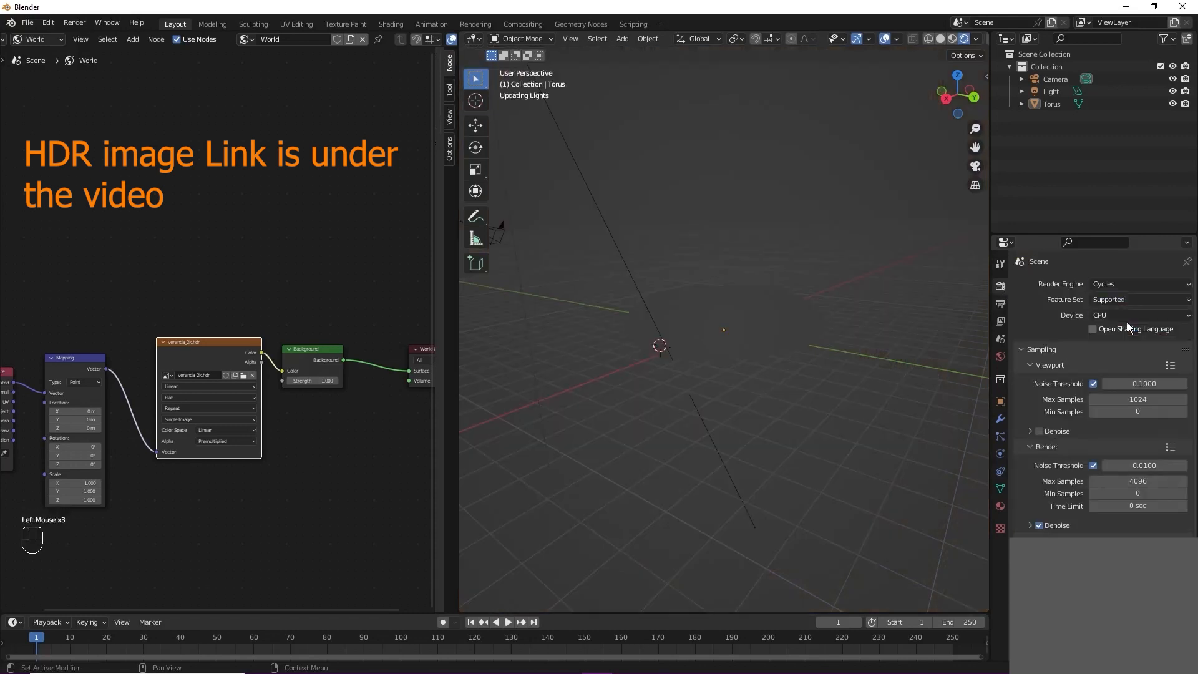
{"action": "left_click", "coordinate": [1113, 308]}
{"action": "left_click", "coordinate": [1123, 342]}
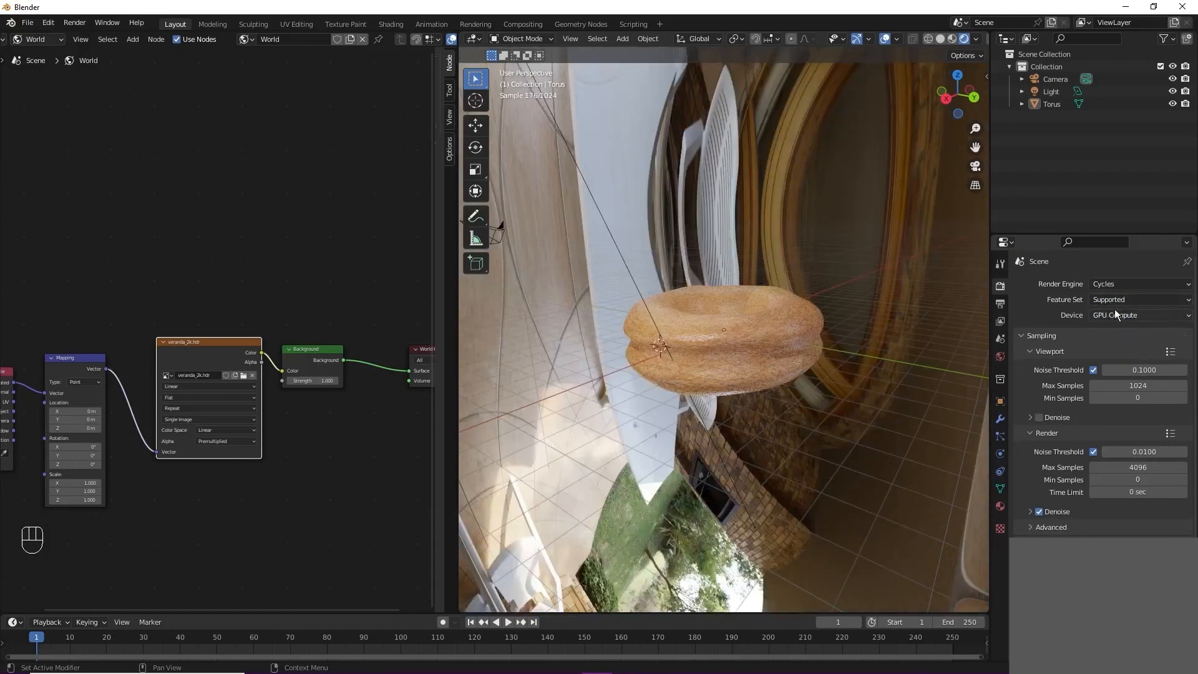
{"action": "middle_click_drag", "start_coordinate": [790, 379], "coordinate": [874, 362]}
Step: Check the Cycles render devices in the system preferences and the render device choices for the scene
{"action": "left_click", "coordinate": [27, 23]}
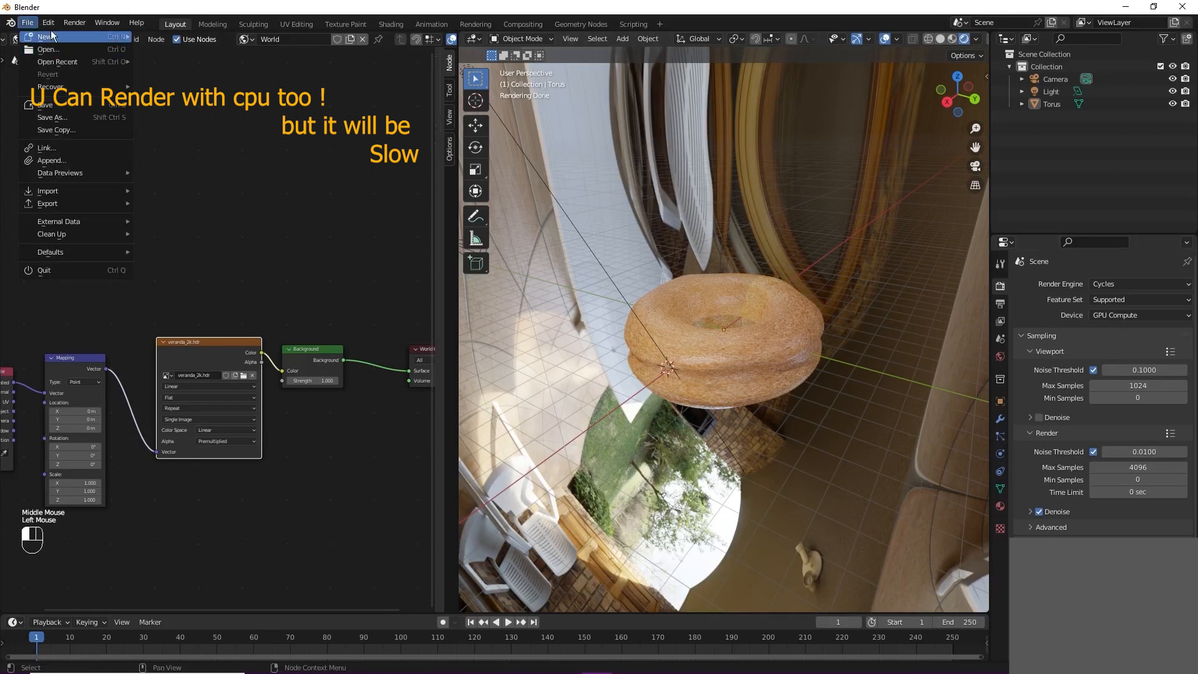
{"action": "mouse_move", "coordinate": [48, 23]}
{"action": "left_click", "coordinate": [80, 197]}
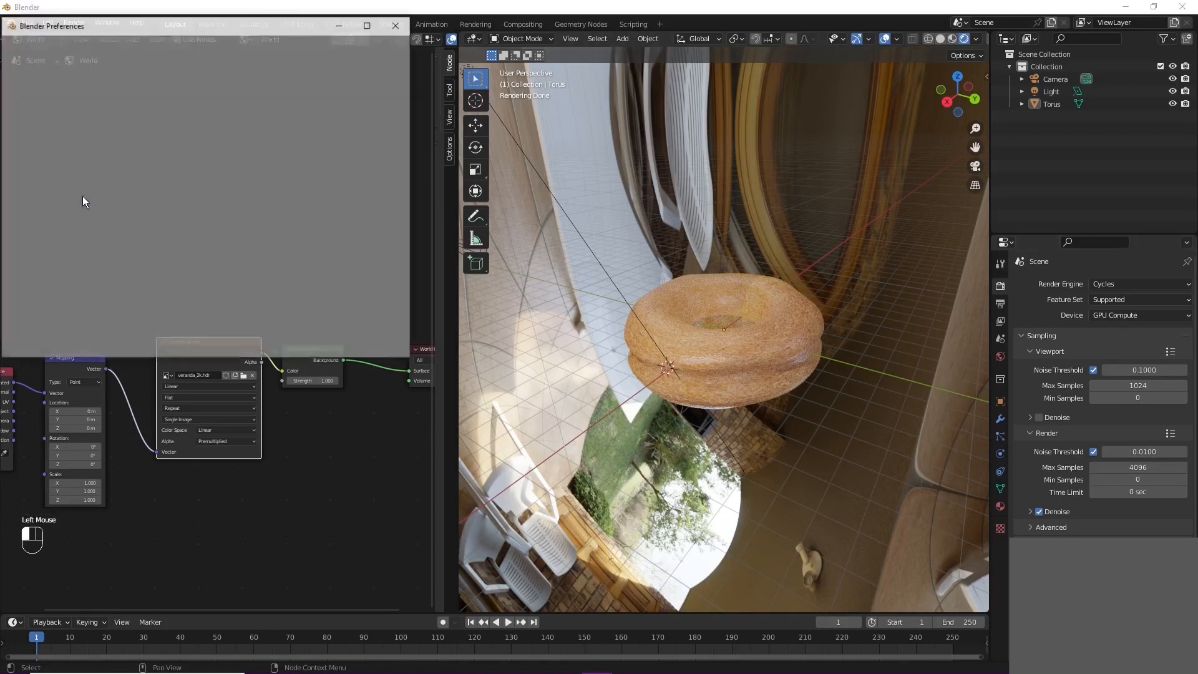
{"action": "left_click_drag", "start_coordinate": [136, 27], "coordinate": [297, 65]}
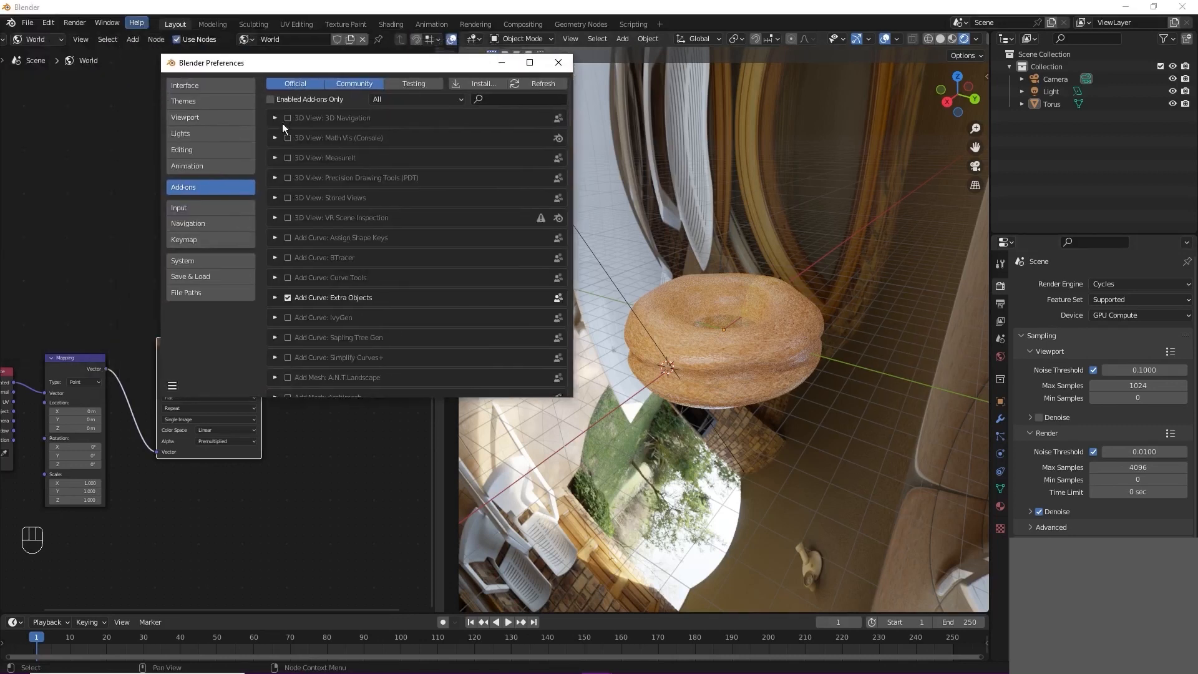
{"action": "left_click", "coordinate": [211, 221]}
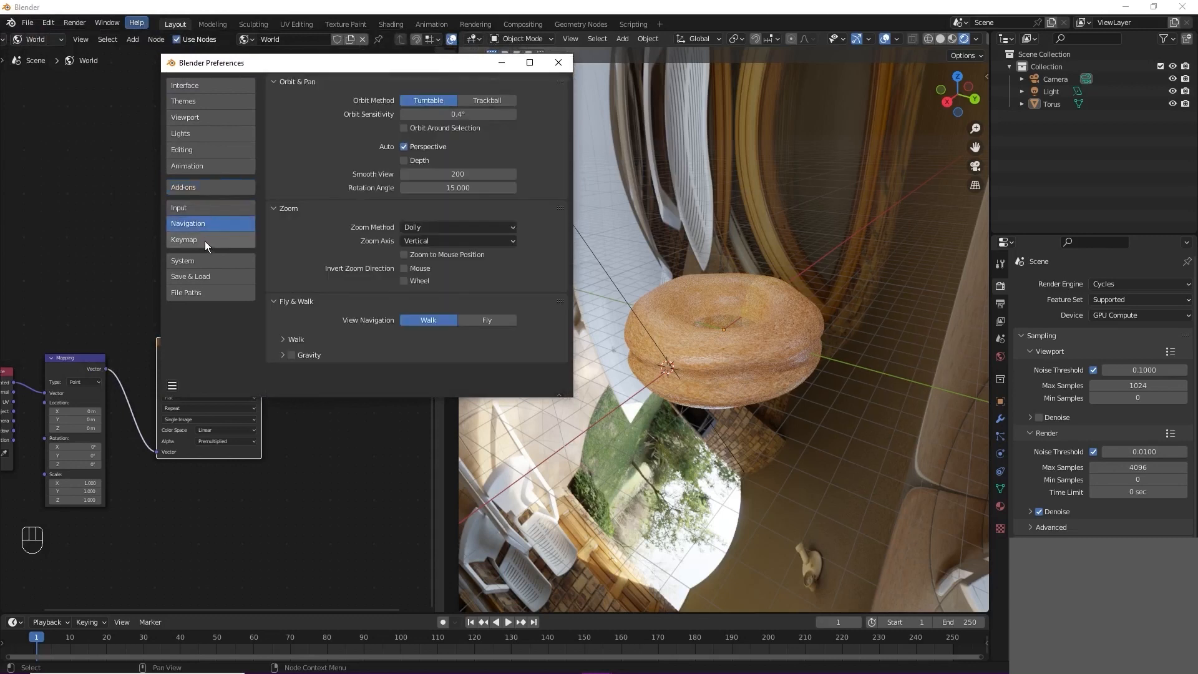
{"action": "left_click", "coordinate": [205, 241]}
{"action": "left_click", "coordinate": [204, 264]}
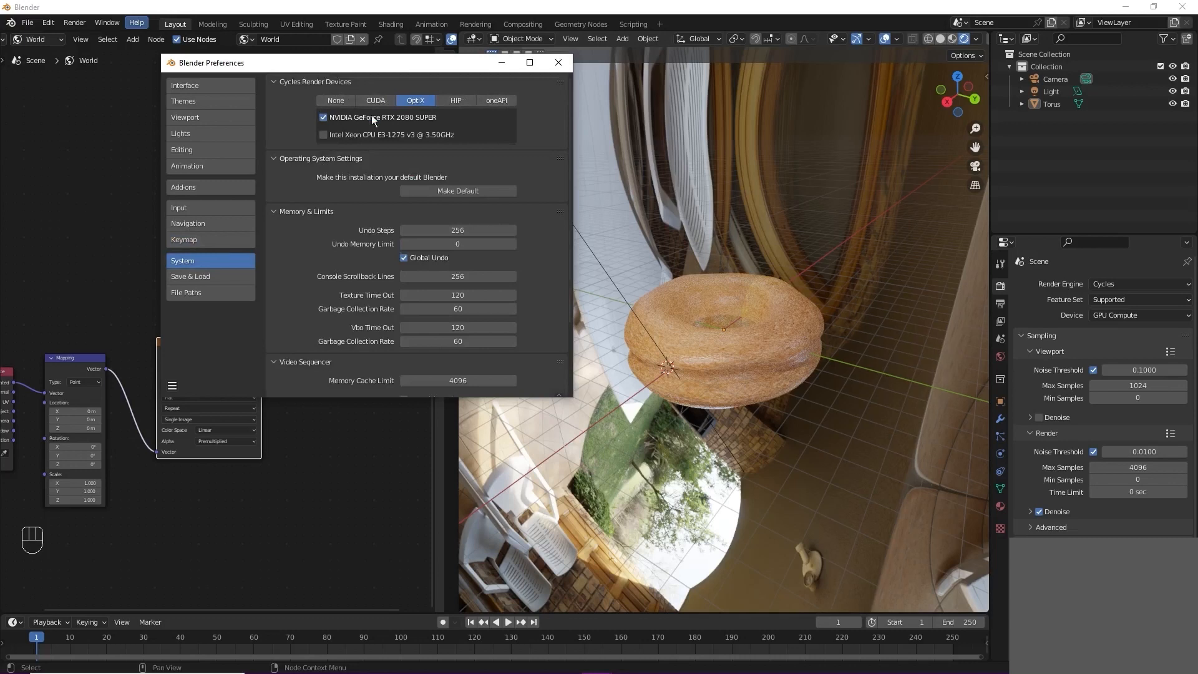
{"action": "left_click", "coordinate": [557, 62]}
{"action": "left_click", "coordinate": [1148, 315]}
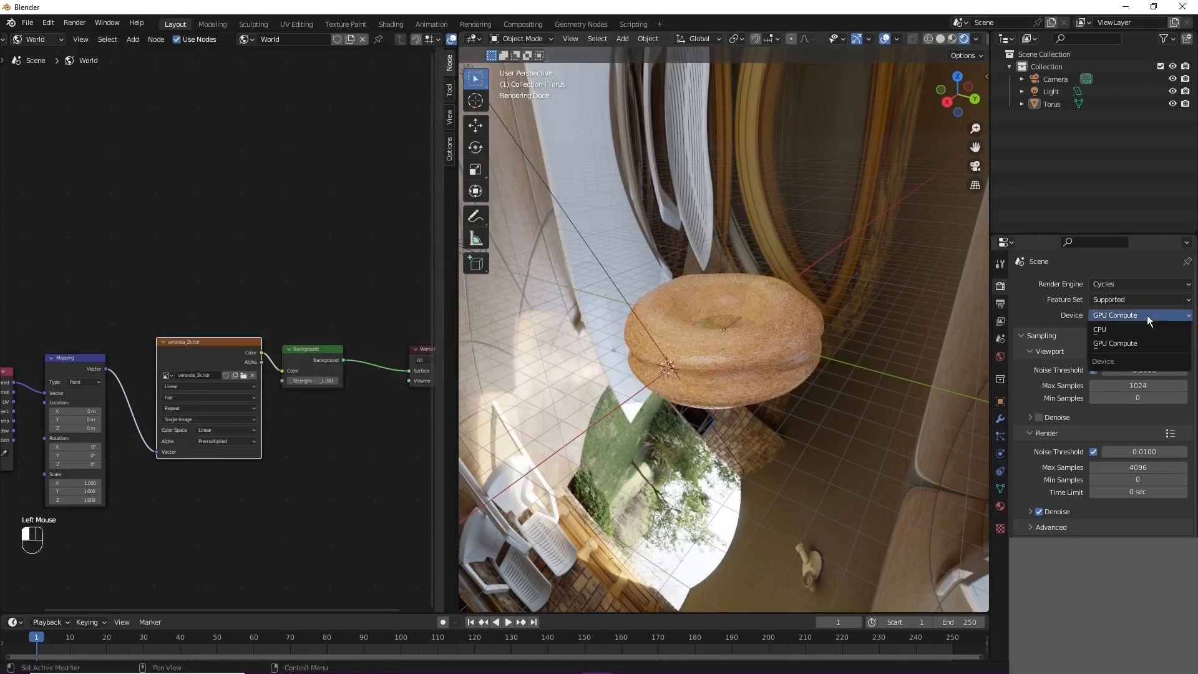
{"action": "scroll", "coordinate": [786, 394], "scroll_direction": "up", "scroll_amount": 1}
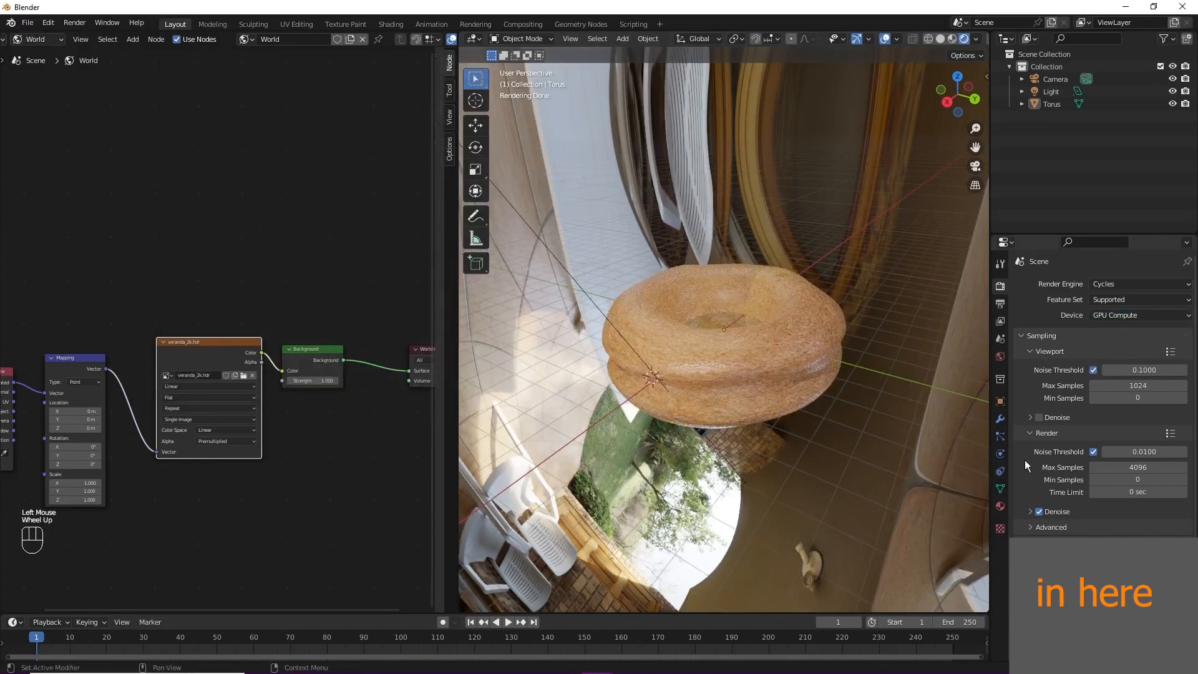
Step: Make the render film transparent to hide the HDR surroundings behind the donut, and inspect it from several angles
{"action": "scroll", "coordinate": [1099, 387], "scroll_direction": "down", "scroll_amount": 2}
{"action": "scroll", "coordinate": [1092, 524], "scroll_direction": "down", "scroll_amount": 2}
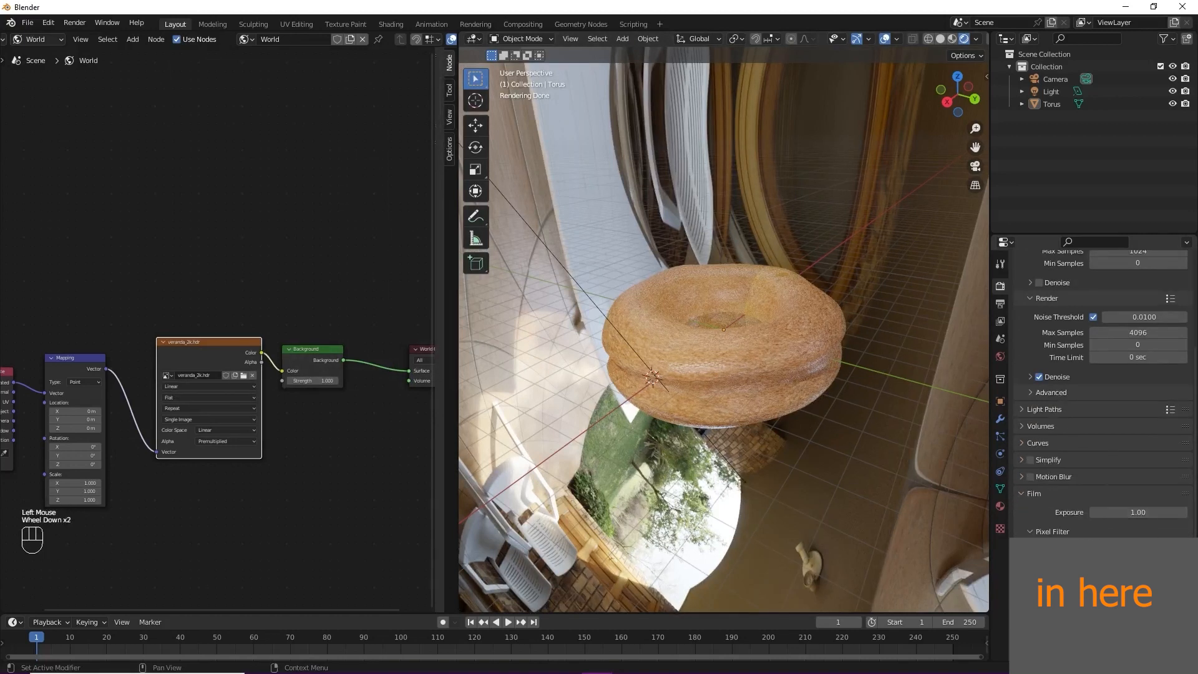
{"action": "left_click", "coordinate": [1039, 582]}
{"action": "scroll", "coordinate": [824, 445], "scroll_direction": "down", "scroll_amount": 1}
{"action": "middle_click_drag", "start_coordinate": [828, 444], "coordinate": [684, 414]}
{"action": "scroll", "coordinate": [684, 414], "scroll_direction": "down", "scroll_amount": 1}
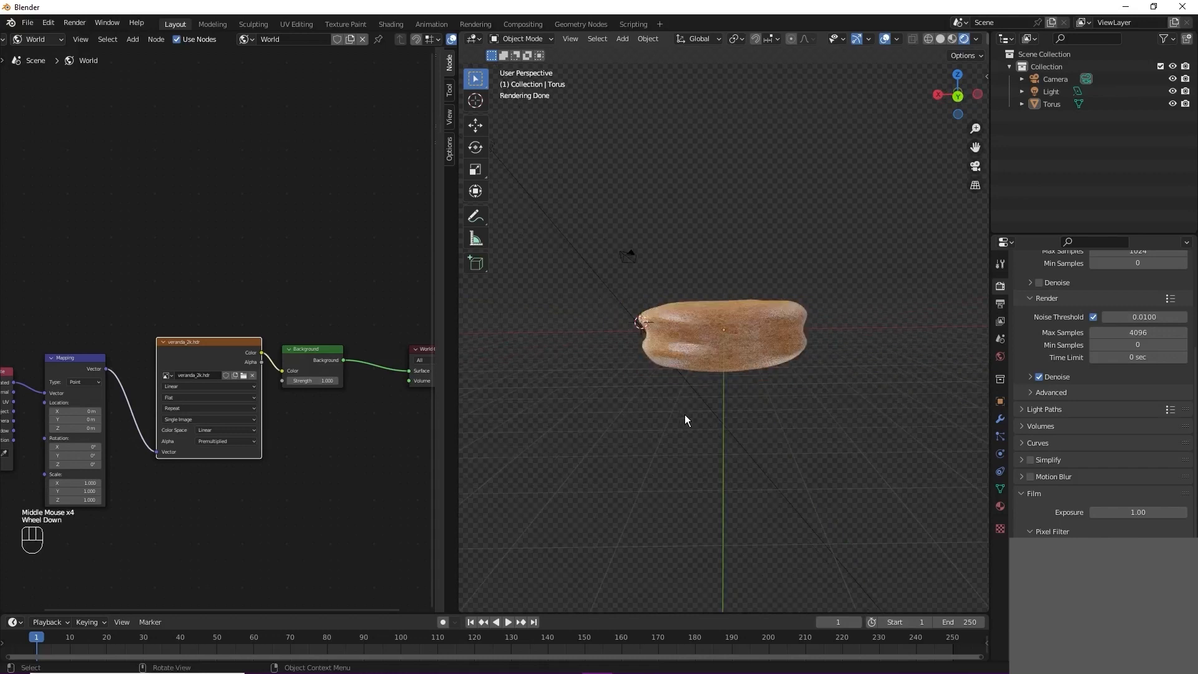
{"action": "scroll", "coordinate": [684, 414], "scroll_direction": "down", "scroll_amount": 1}
{"action": "middle_click_drag", "start_coordinate": [690, 421], "coordinate": [800, 442]}
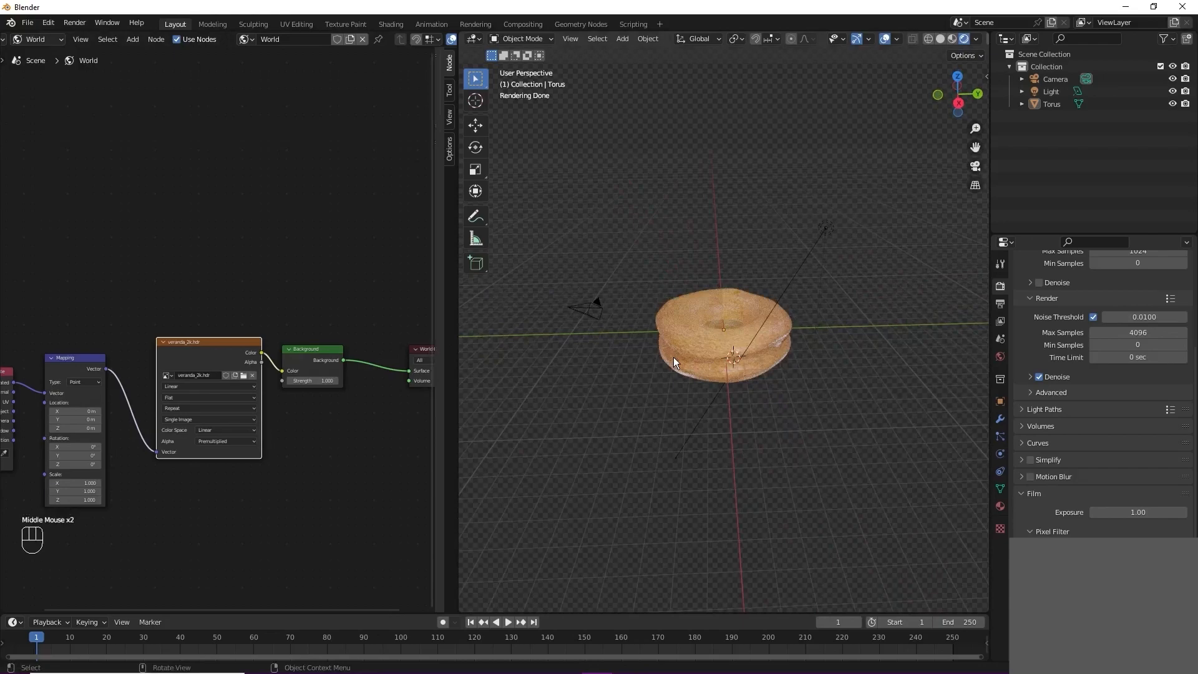
{"action": "scroll", "coordinate": [732, 278], "scroll_direction": "up", "scroll_amount": 4}
{"action": "middle_click_drag", "start_coordinate": [782, 272], "coordinate": [875, 357]}
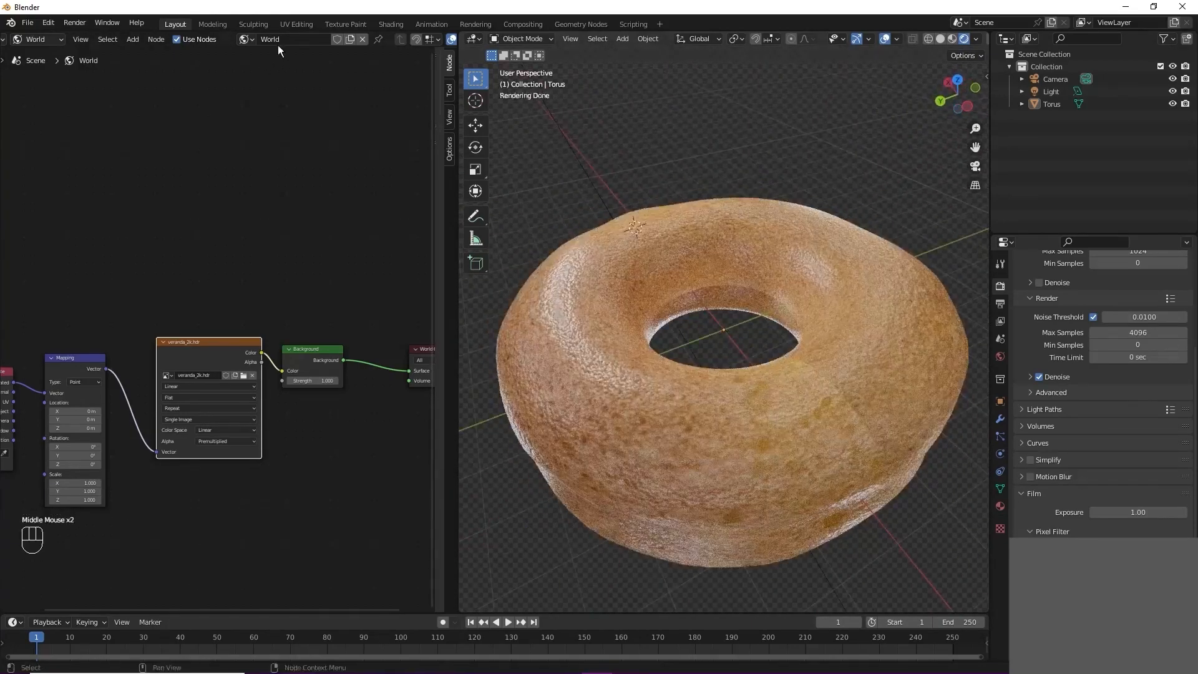
Step: Load bread3.jpg from the bread folder into the Image Texture node of the donut's material in the Shading workspace
{"action": "left_click", "coordinate": [390, 24]}
{"action": "left_click", "coordinate": [524, 452]}
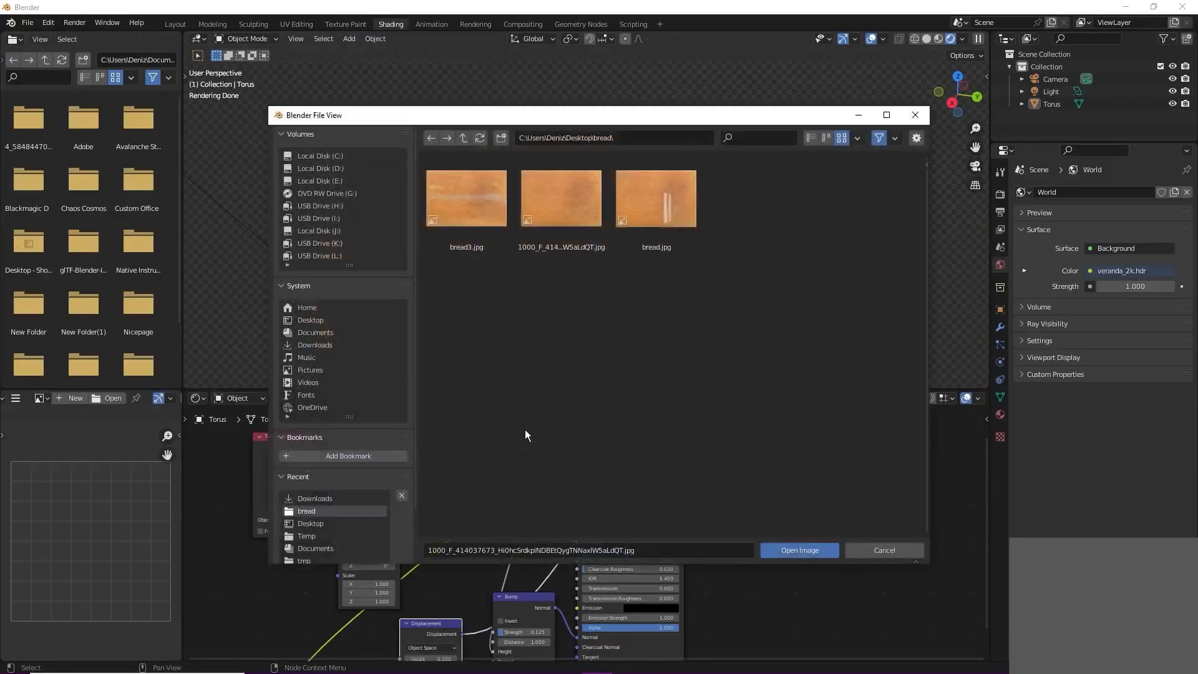
{"action": "double_click", "coordinate": [485, 229]}
{"action": "mouse_move", "coordinate": [519, 286]}
{"action": "middle_mouse_down"}
{"action": "mouse_move", "coordinate": [530, 284]}
{"action": "mouse_move", "coordinate": [515, 251]}
{"action": "mouse_move", "coordinate": [455, 231]}
{"action": "mouse_move", "coordinate": [485, 238]}
{"action": "mouse_move", "coordinate": [428, 278]}
{"action": "mouse_move", "coordinate": [414, 213]}
{"action": "mouse_move", "coordinate": [500, 245]}
{"action": "mouse_move", "coordinate": [473, 224]}
{"action": "mouse_move", "coordinate": [507, 305]}
{"action": "middle_mouse_up"}
{"action": "middle_click_drag", "start_coordinate": [541, 267], "coordinate": [614, 291]}
{"action": "scroll", "coordinate": [646, 231], "scroll_direction": "up", "scroll_amount": 3}
{"action": "scroll", "coordinate": [647, 228], "scroll_direction": "up", "scroll_amount": 2}
{"action": "scroll", "coordinate": [531, 235], "scroll_direction": "down", "scroll_amount": 4}
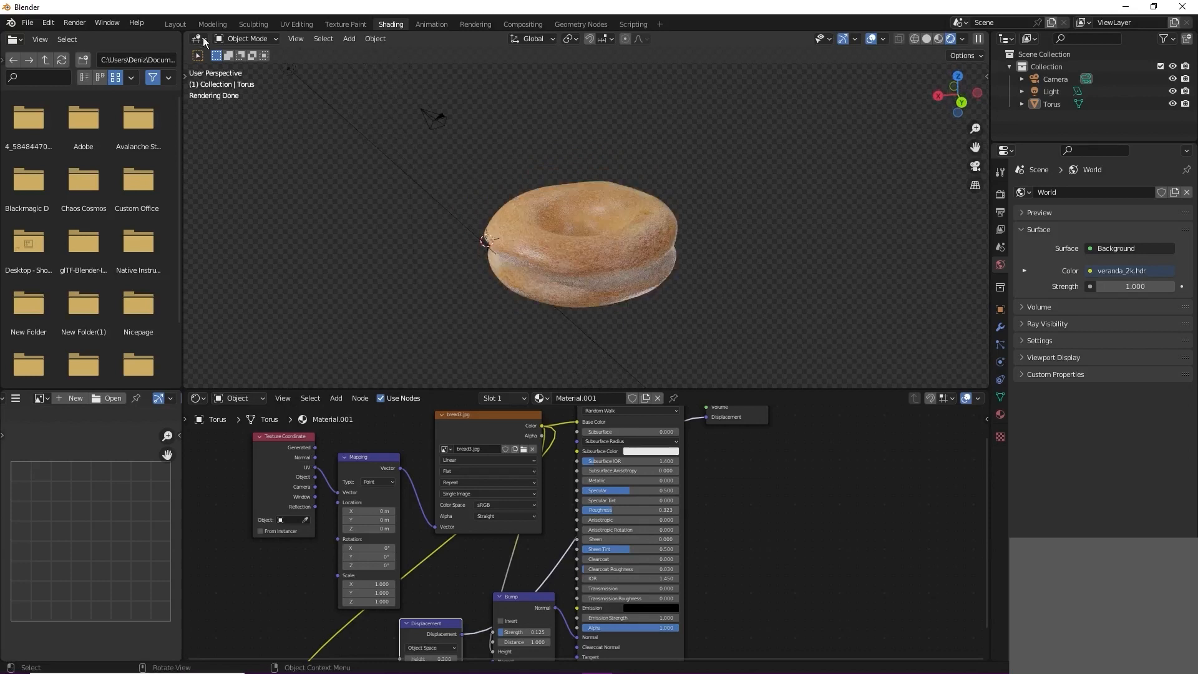
Step: Save the painted bread3.jpg texture image from the Texture Paint workspace
{"action": "left_click", "coordinate": [180, 26]}
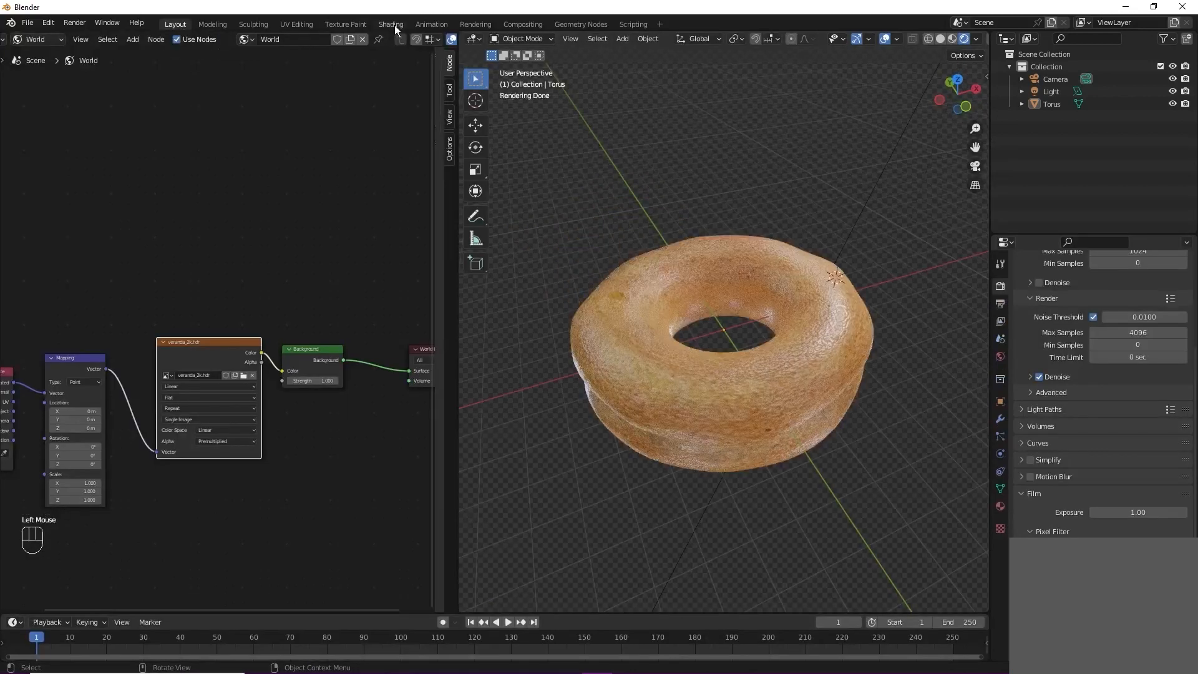
{"action": "left_click", "coordinate": [393, 25]}
{"action": "scroll", "coordinate": [602, 253], "scroll_direction": "up", "scroll_amount": 1}
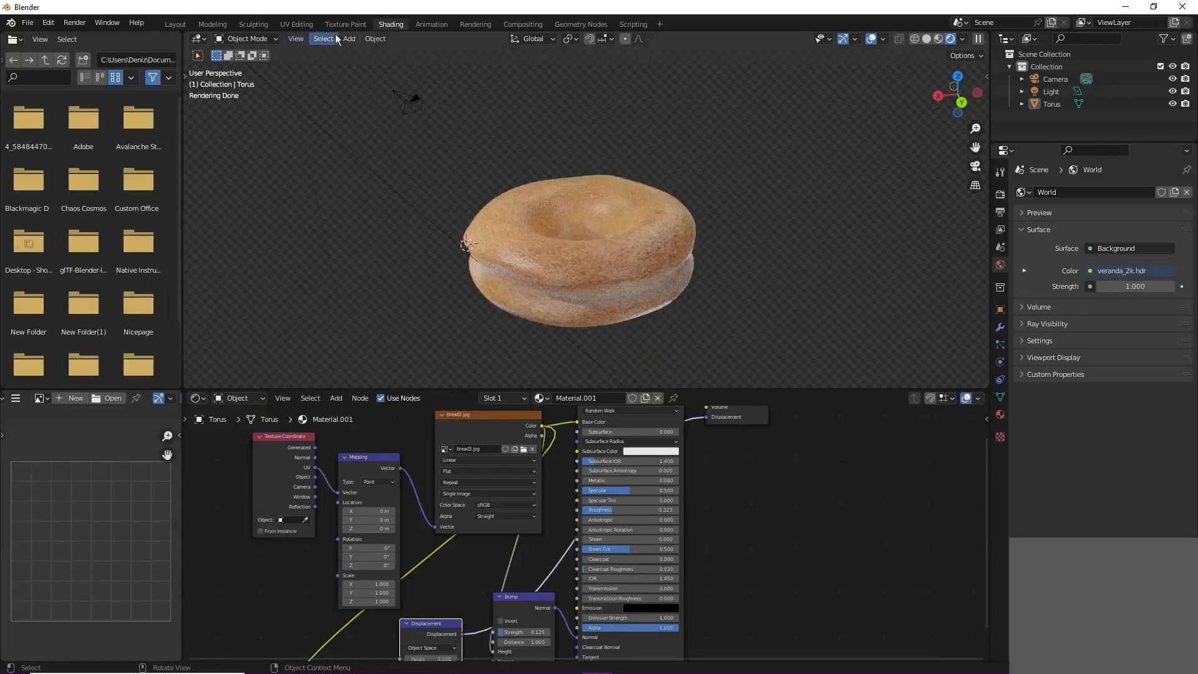
{"action": "left_click", "coordinate": [357, 26]}
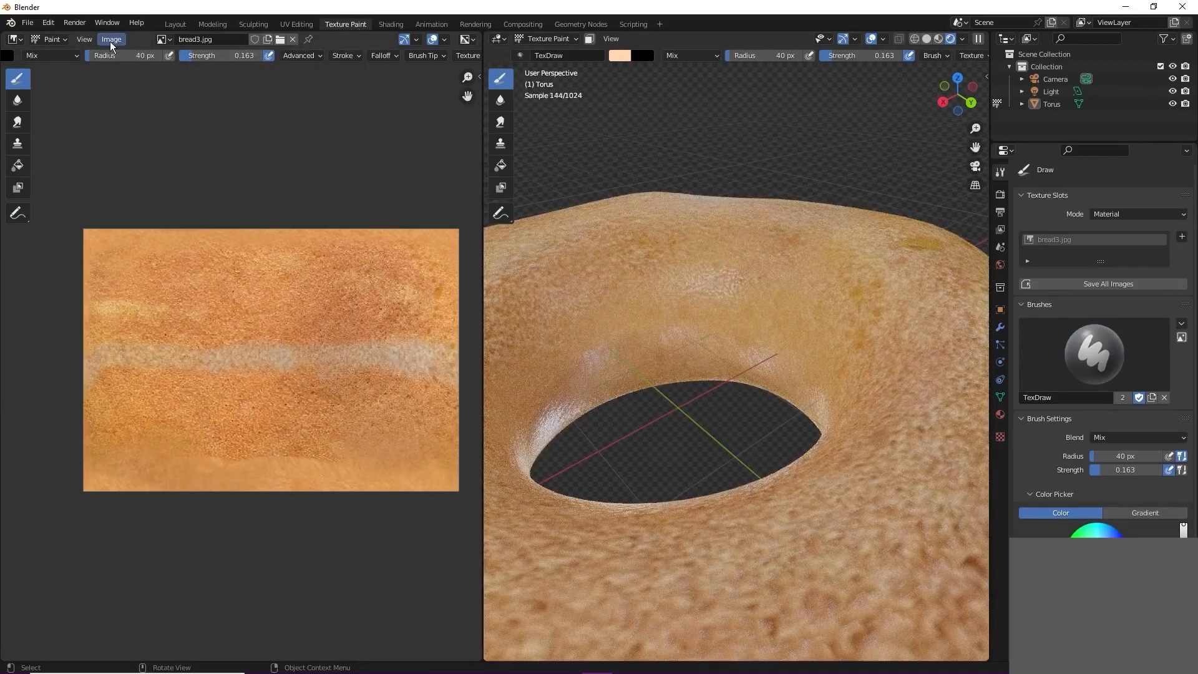
{"action": "left_click", "coordinate": [111, 40]}
{"action": "left_click", "coordinate": [135, 139]}
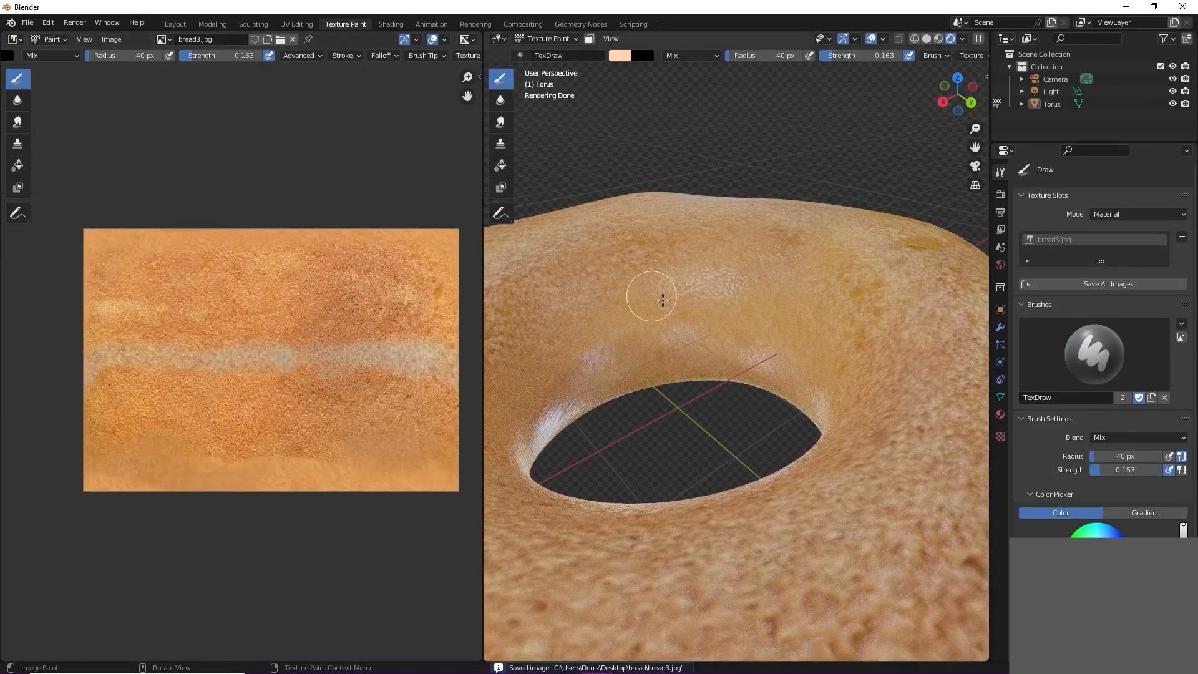
{"action": "scroll", "coordinate": [663, 300], "scroll_direction": "down", "scroll_amount": 4}
Step: Frame the donut from slightly above in the Layout workspace and align the selected camera to that view
{"action": "left_click", "coordinate": [176, 23]}
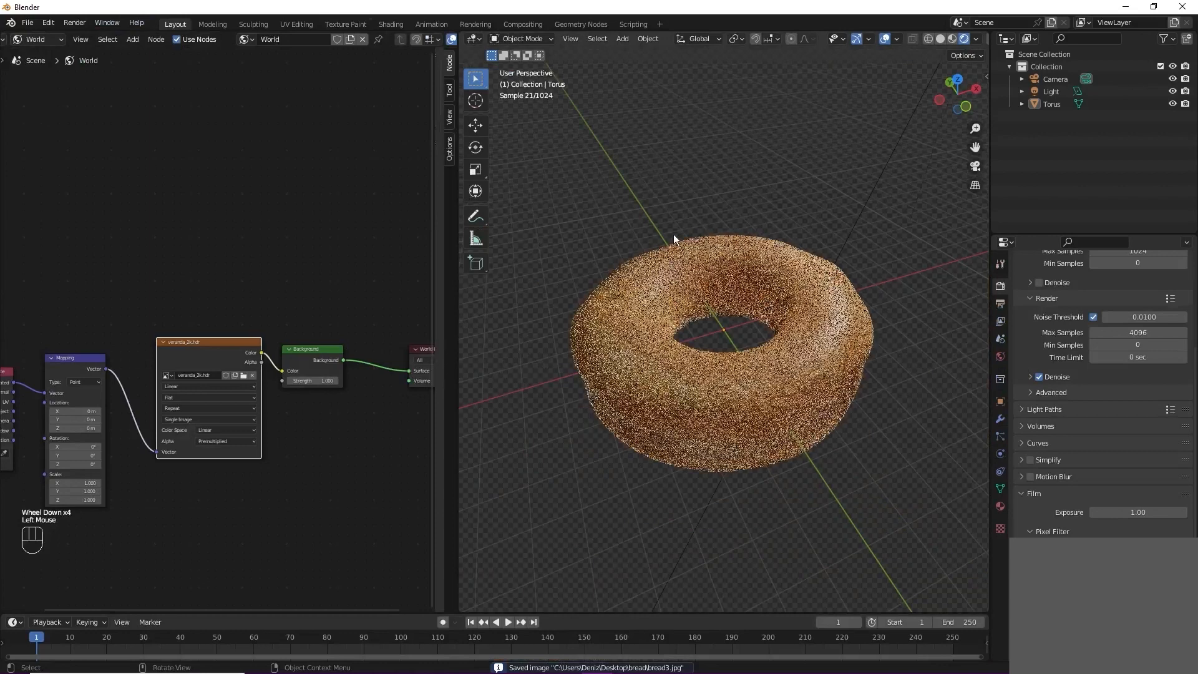
{"action": "middle_click_drag", "start_coordinate": [771, 349], "coordinate": [774, 447]}
{"action": "scroll", "coordinate": [826, 358], "scroll_direction": "down", "scroll_amount": 1}
{"action": "left_click", "coordinate": [548, 251]}
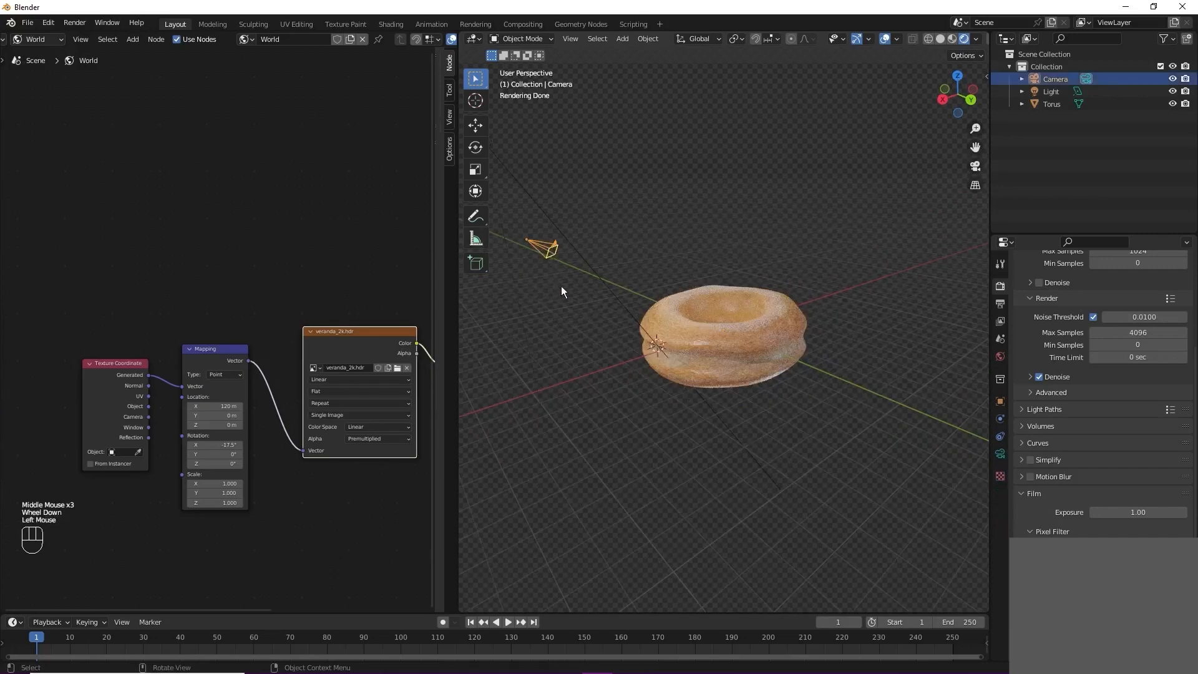
{"action": "scroll", "coordinate": [754, 352], "scroll_direction": "up", "scroll_amount": 1}
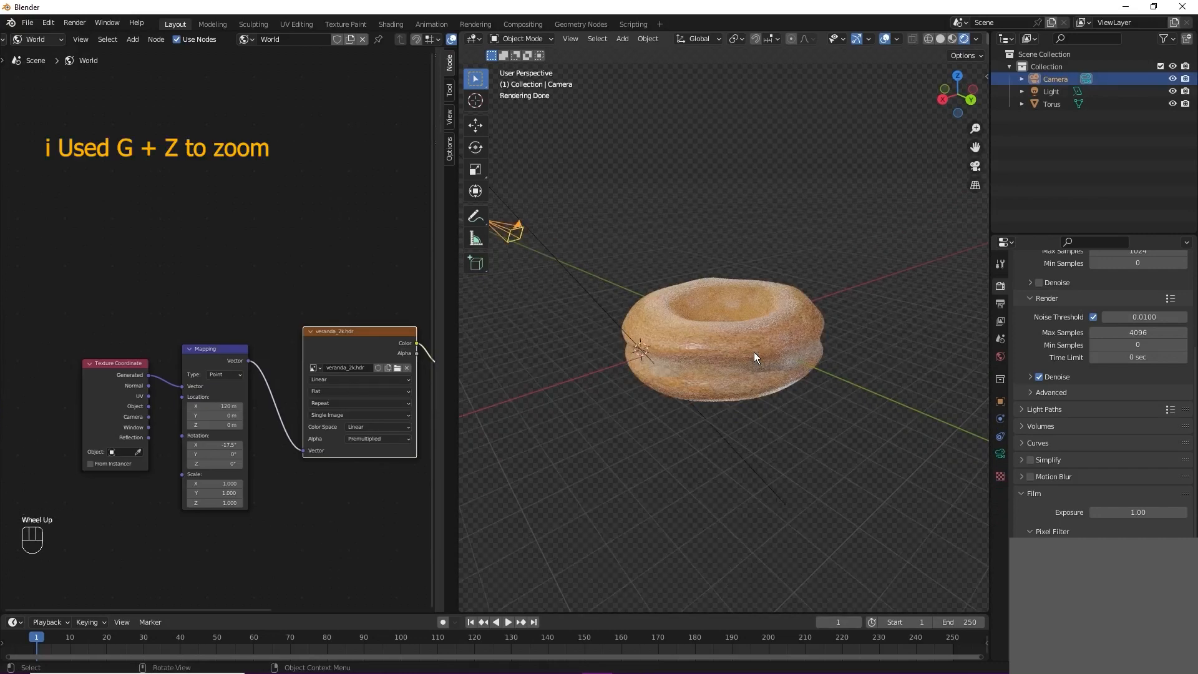
{"action": "key", "text": "ctrl+alt+KP_0"}
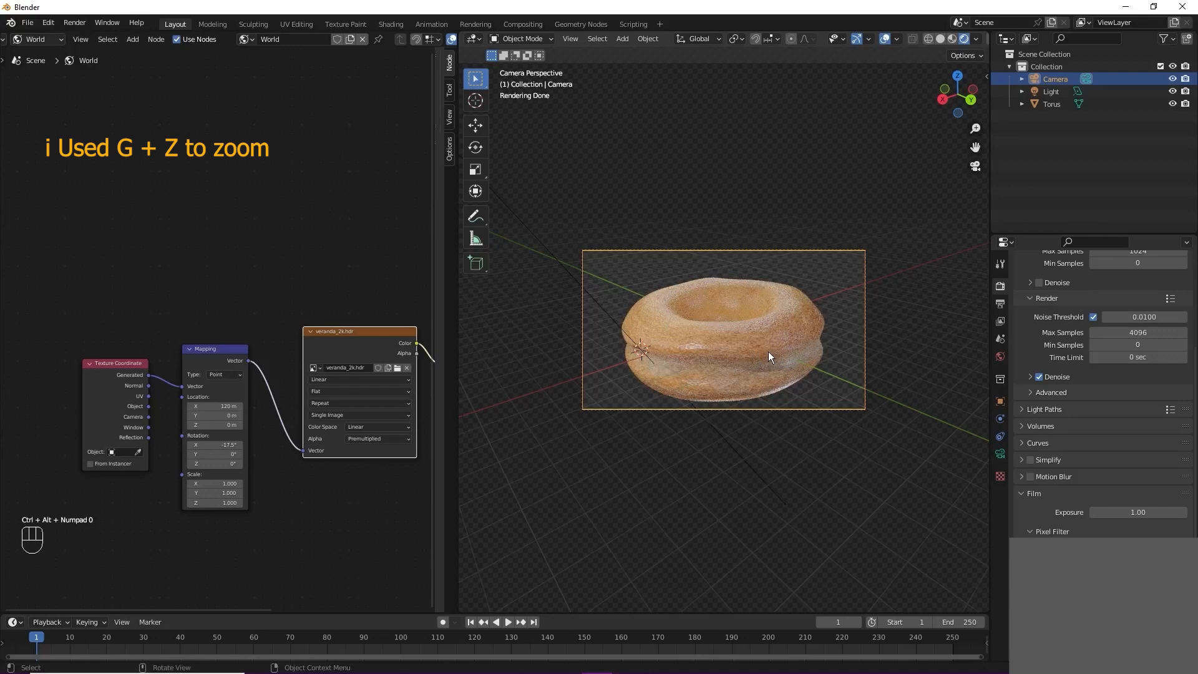
Step: Move the camera back along its local Z axis by about 0.7 m to widen the framing around the donut
{"action": "key", "text": "g"}
{"action": "key", "text": "z"}
{"action": "key", "text": "z"}
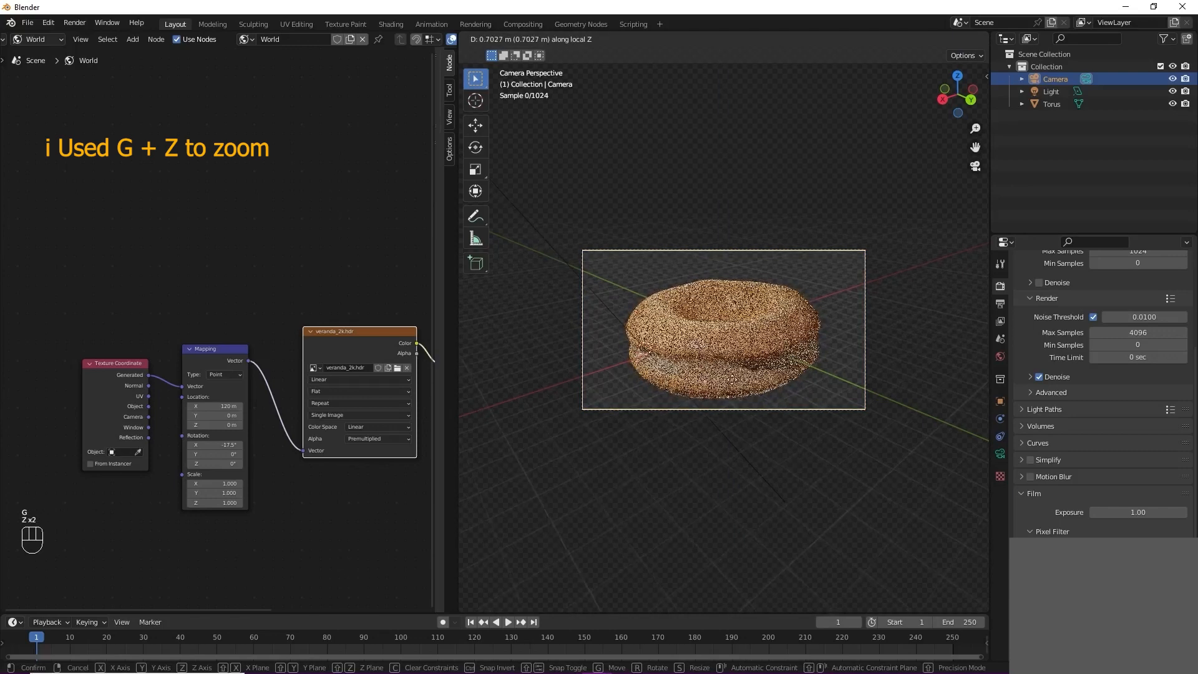